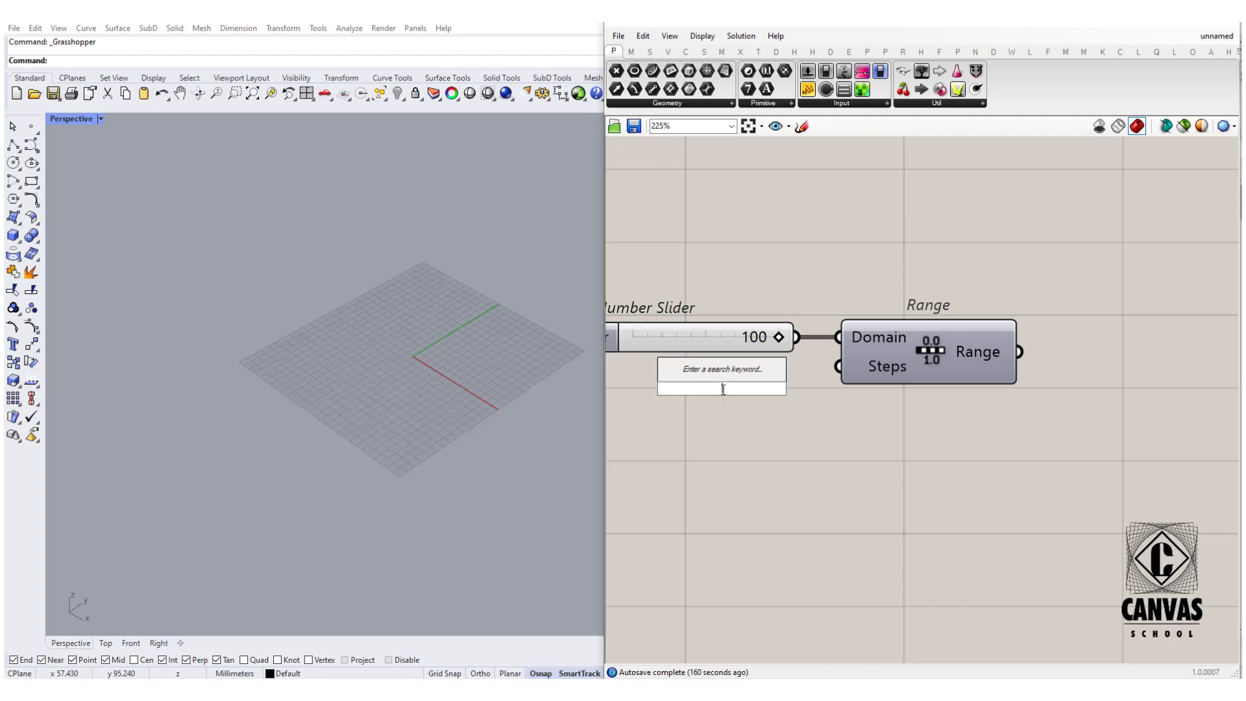
Step: Add a number slider with value 10 below the 100 slider and connect it to the Range component's Steps input
key("Return")
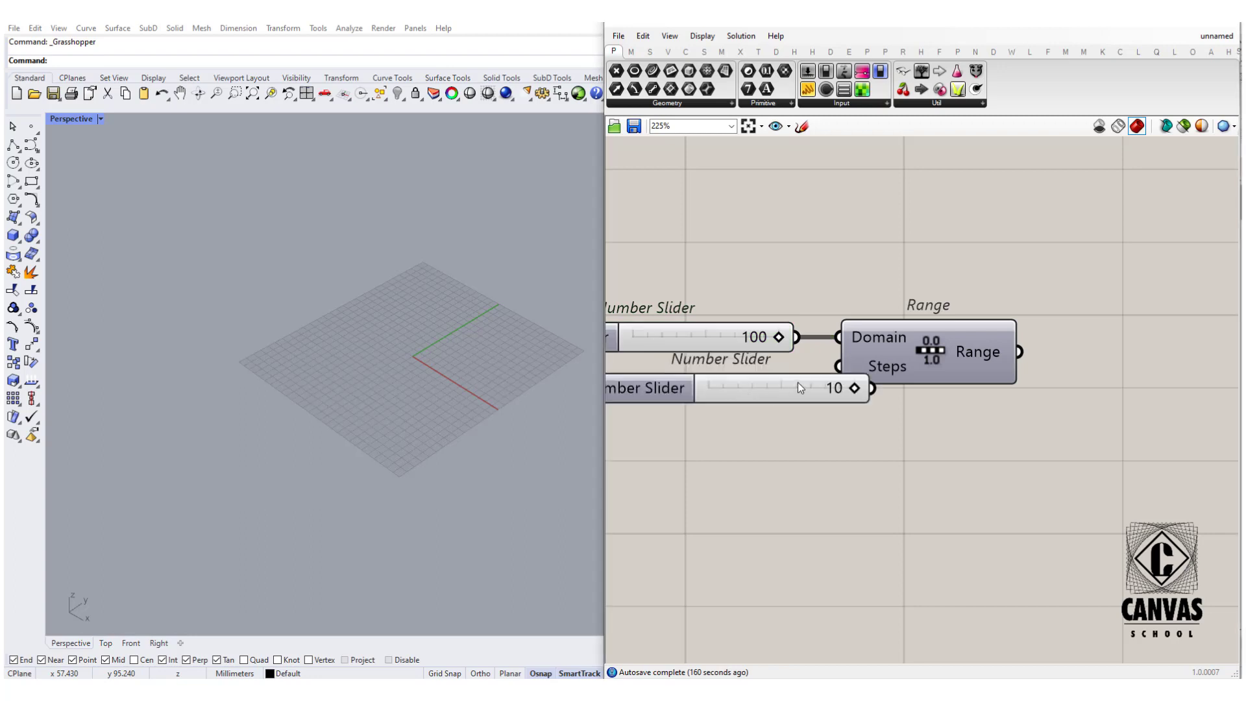
left_click_drag(808, 391, 755, 391)
left_click_drag(838, 366, 809, 388)
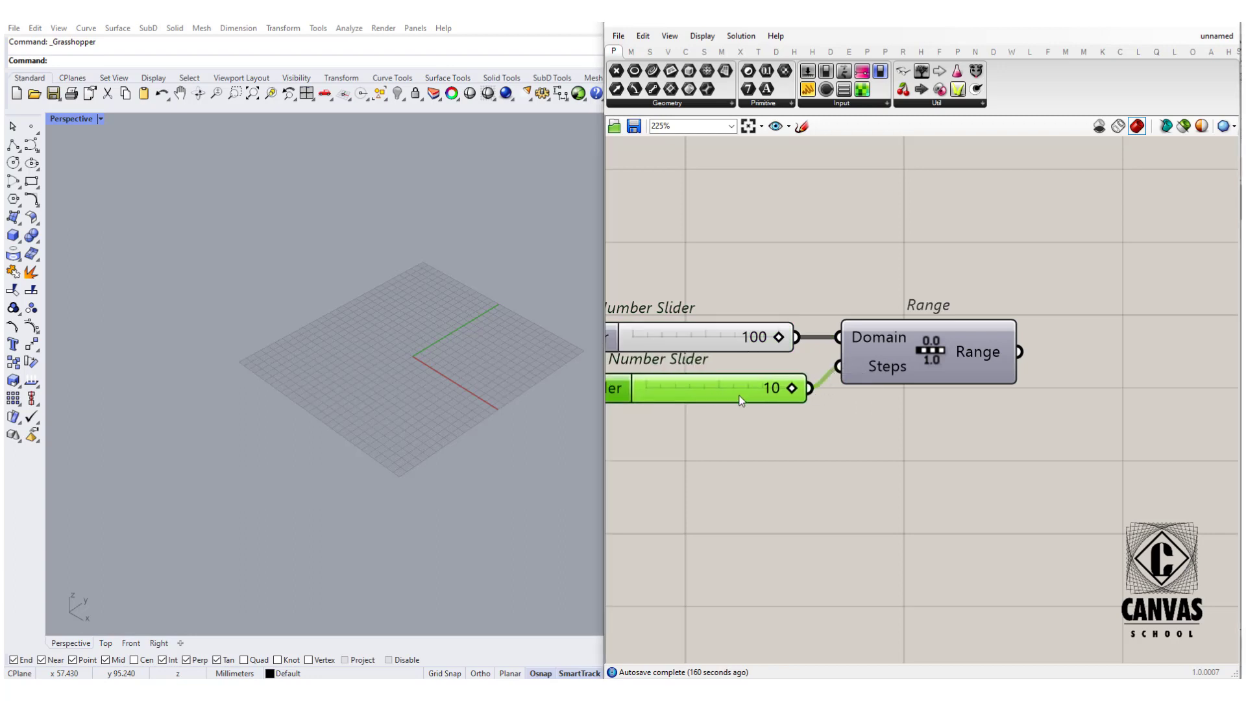
left_click(775, 418)
Step: Add a second Range component below the first one
scroll(794, 462, "down", 2)
double_click(859, 527)
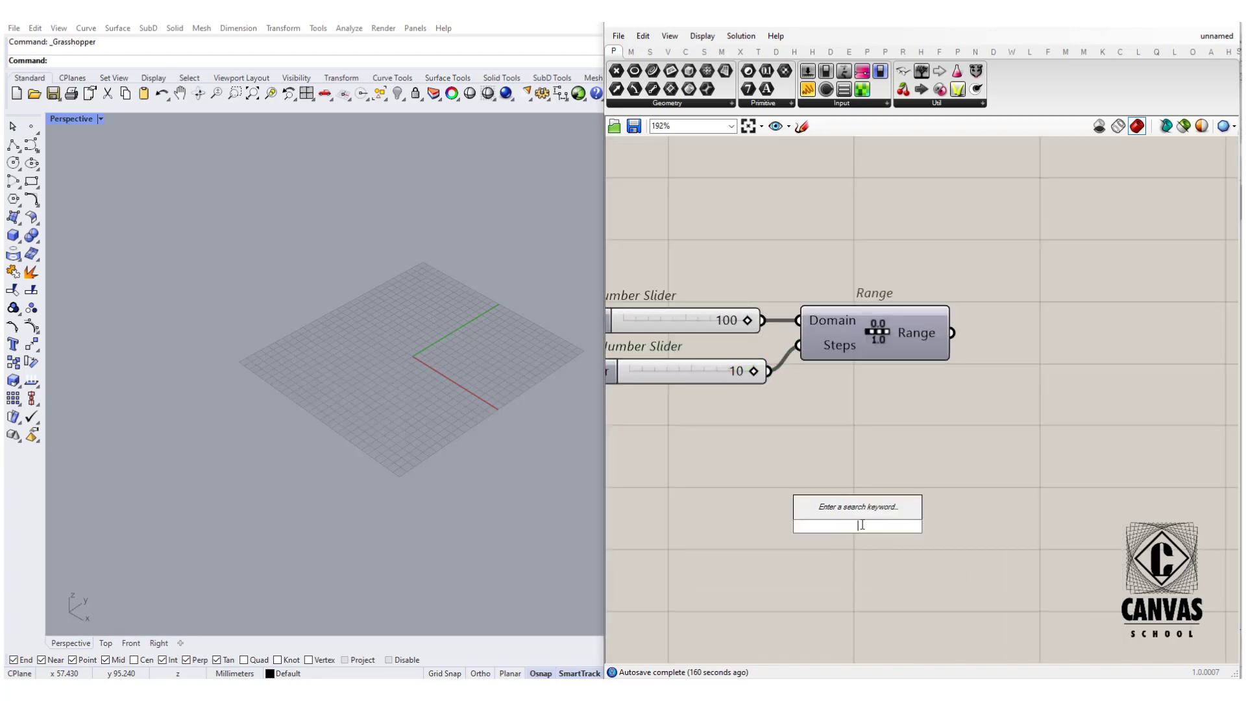
type("range")
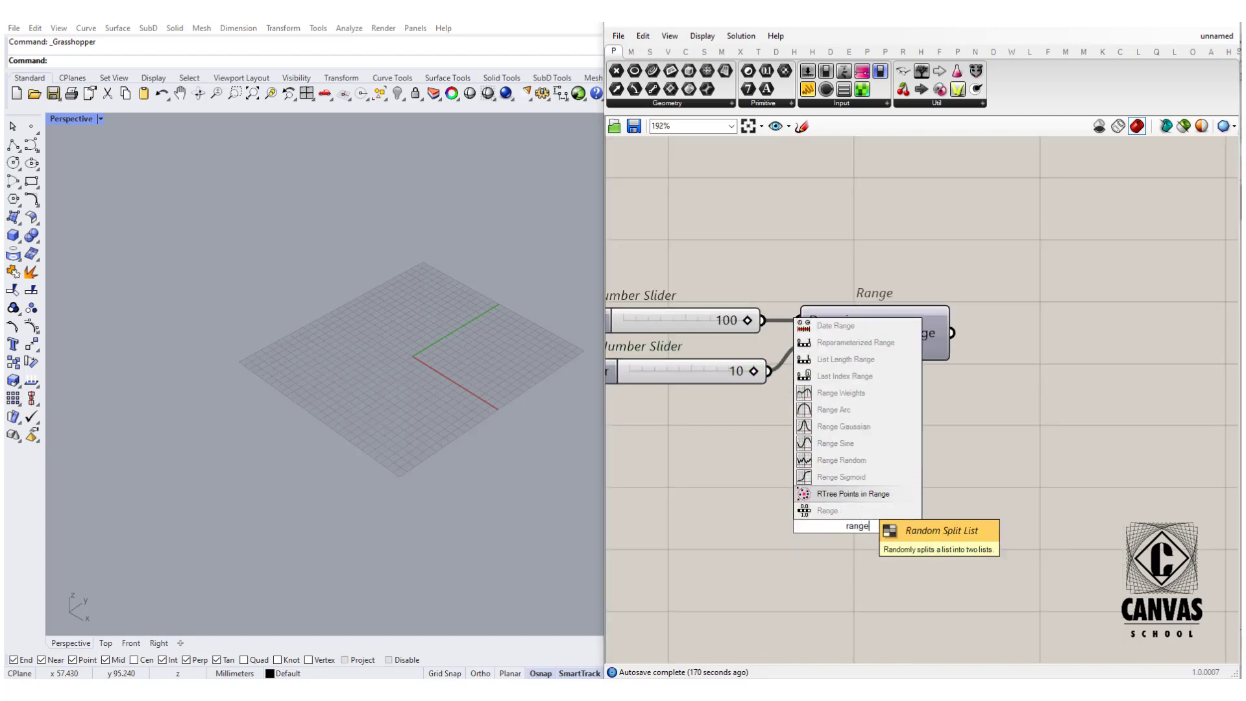
left_click(849, 509)
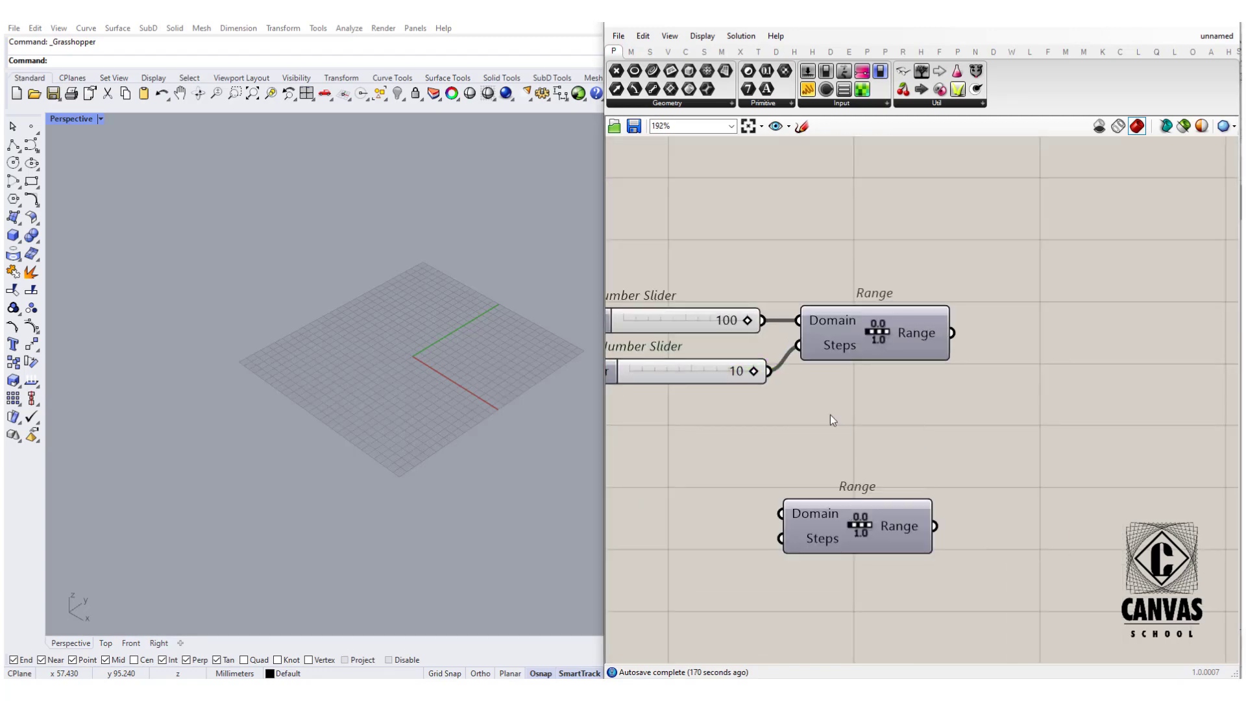
Step: Connect the slider with value 10 to the Steps input of the second Range component as well
scroll(831, 415, "down", 1)
left_click_drag(777, 377, 787, 518)
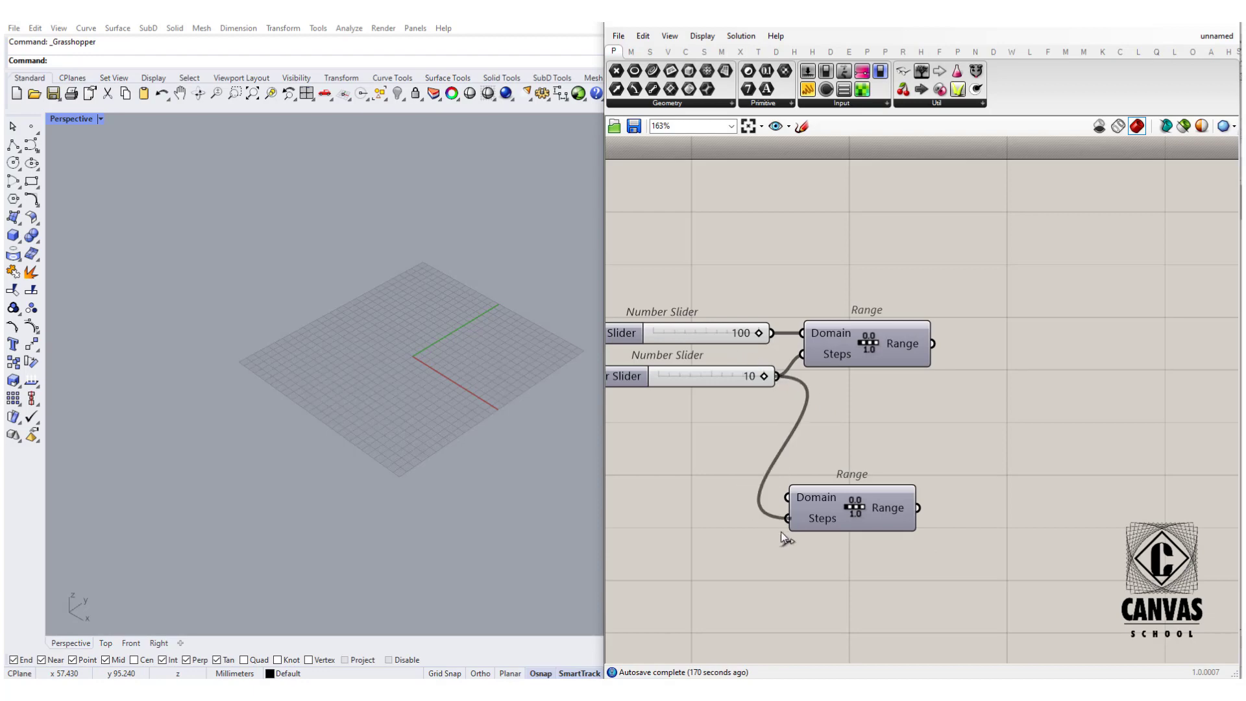
scroll(803, 506, "up", 1)
left_click(860, 464)
scroll(851, 422, "down", 3)
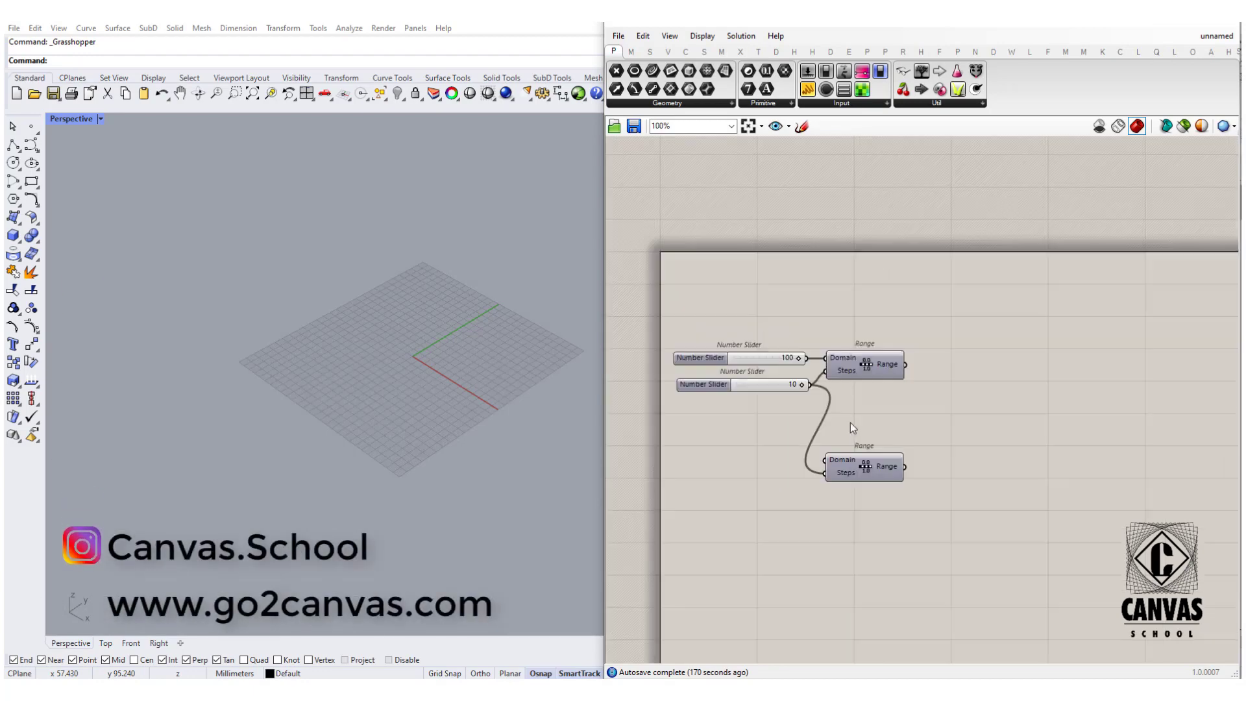
Step: Add a Graph Mapper component beside the second Range component
scroll(908, 437, "up", 2)
double_click(1014, 482)
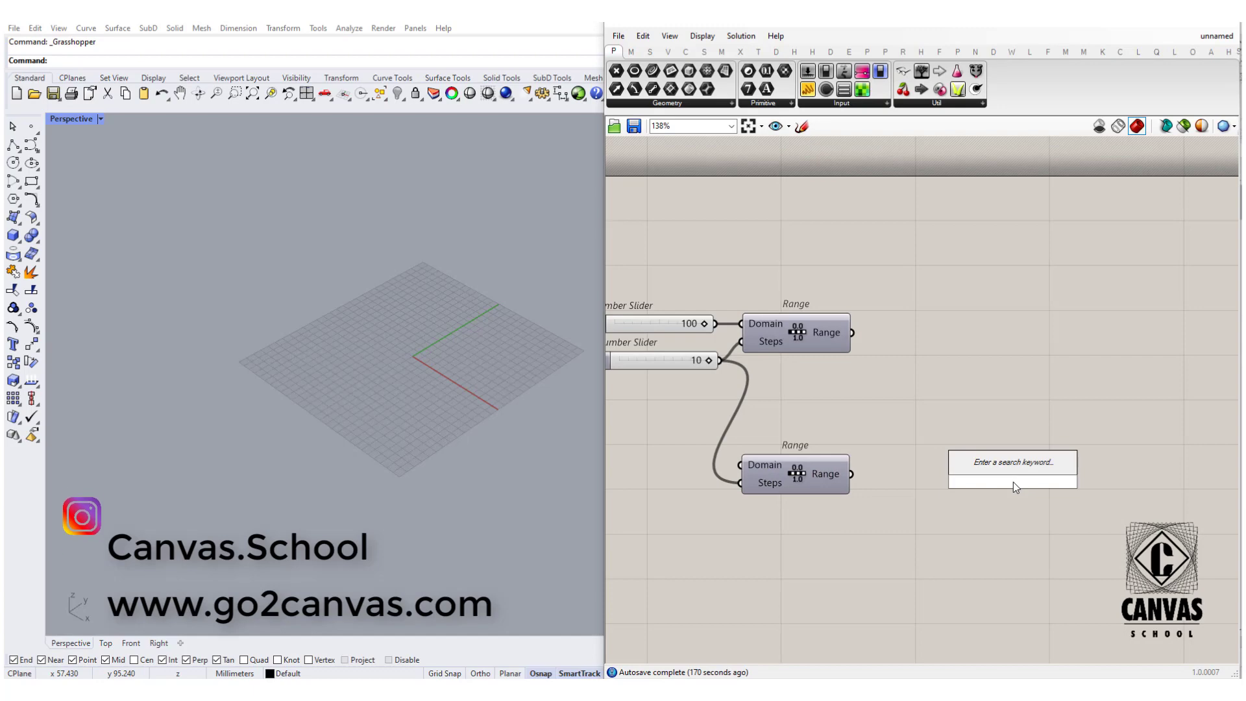
type("gra")
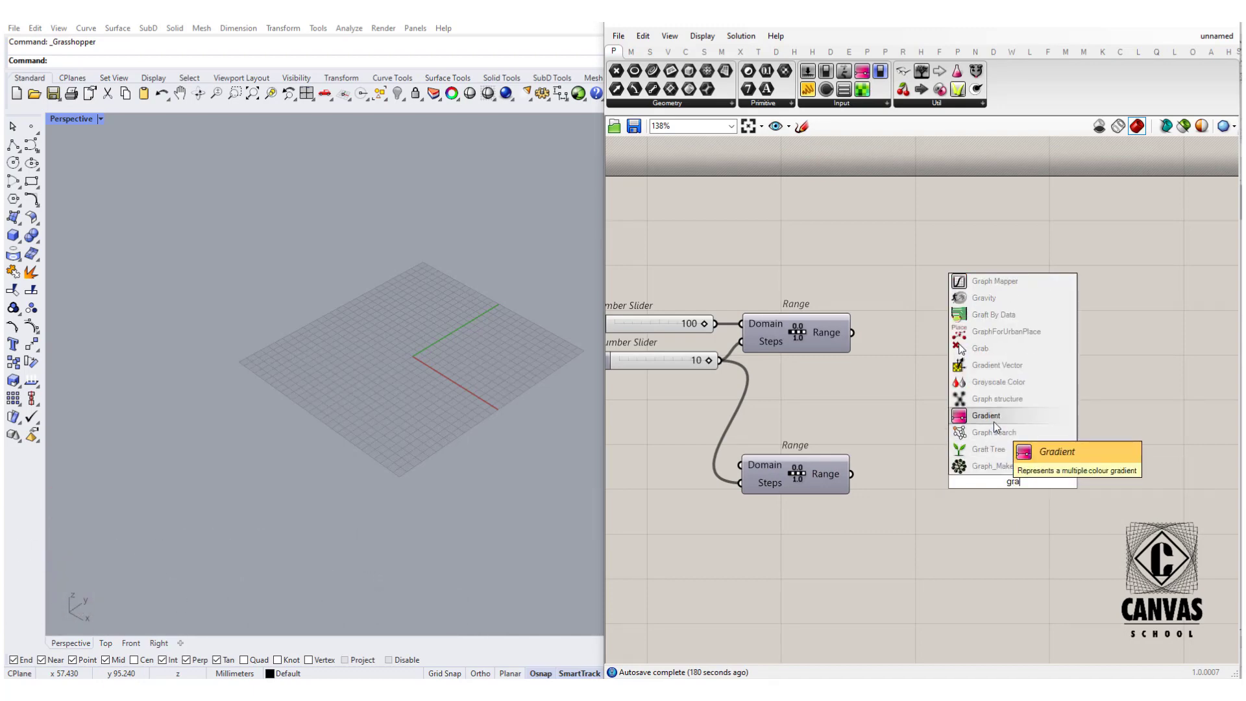
type("phma")
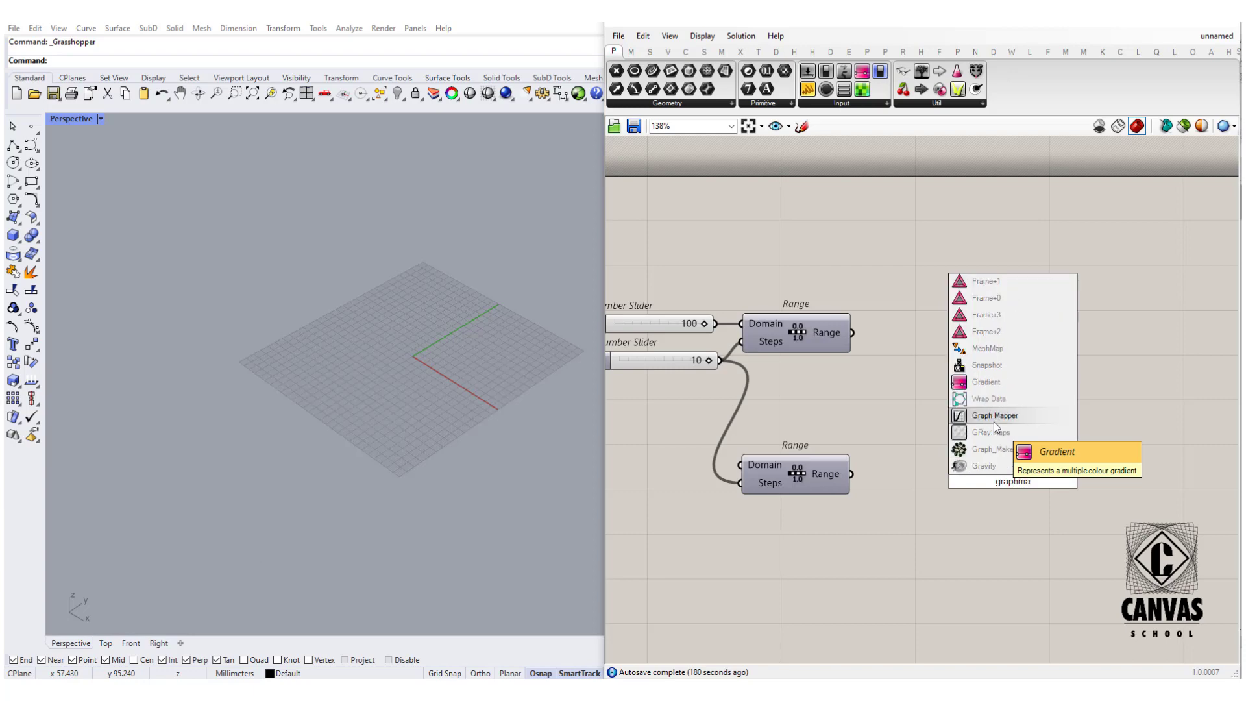
left_click(986, 417)
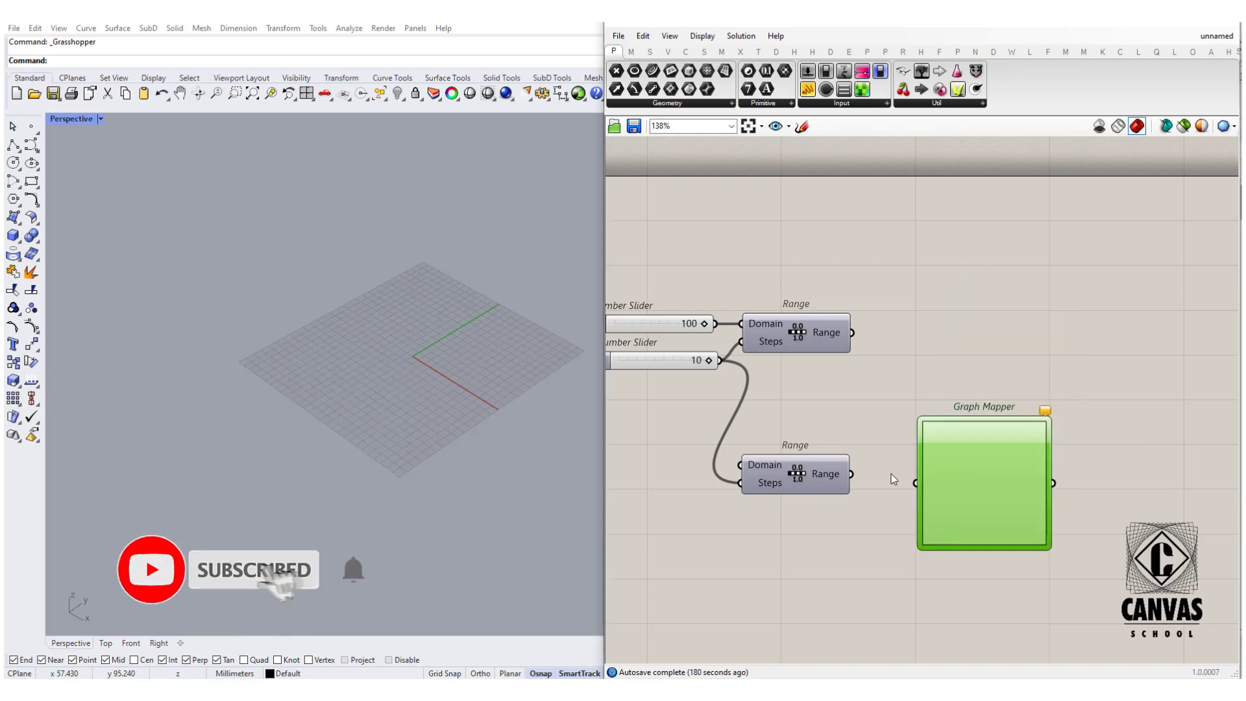
Step: Connect the second Range output to the Graph Mapper and give the mapper an S-shaped curve graph type
left_click_drag(851, 474, 936, 469)
right_click(936, 469)
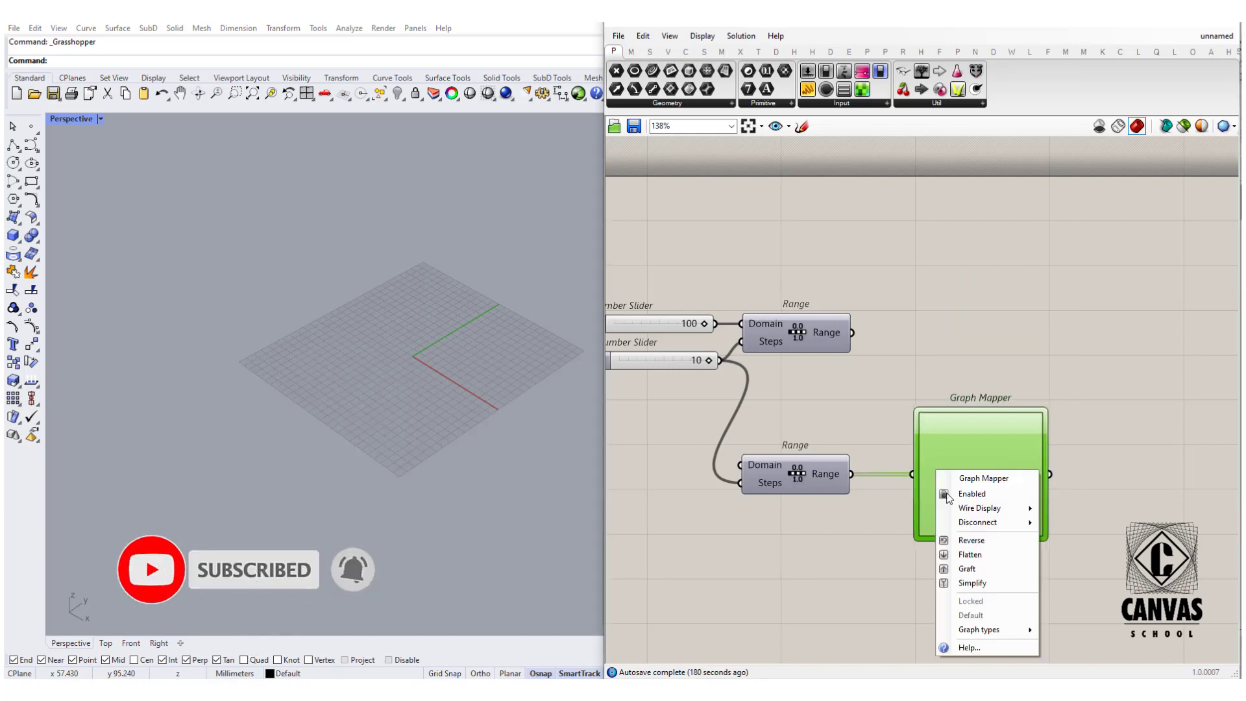
mouse_move(980, 630)
left_click(1071, 637)
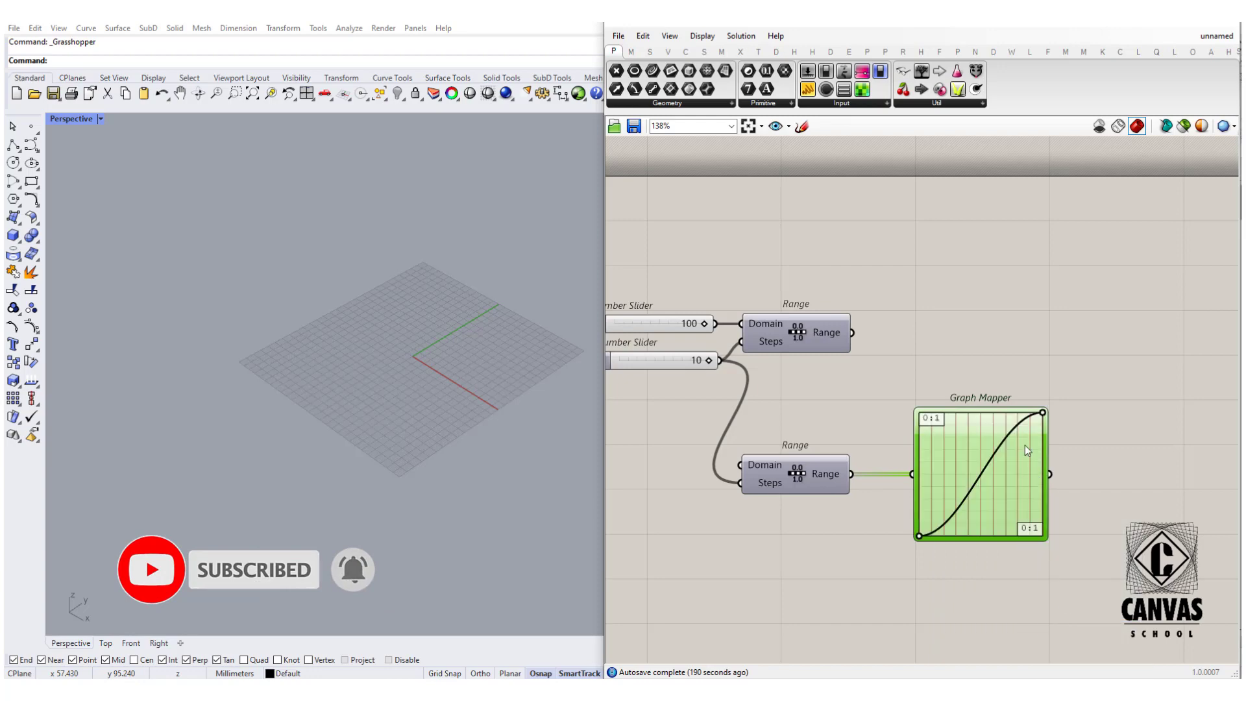
Step: Add a Points to Numbers component above the Graph Mapper
right_click_drag(1054, 408, 894, 431)
scroll(960, 410, "down", 2)
double_click(882, 369)
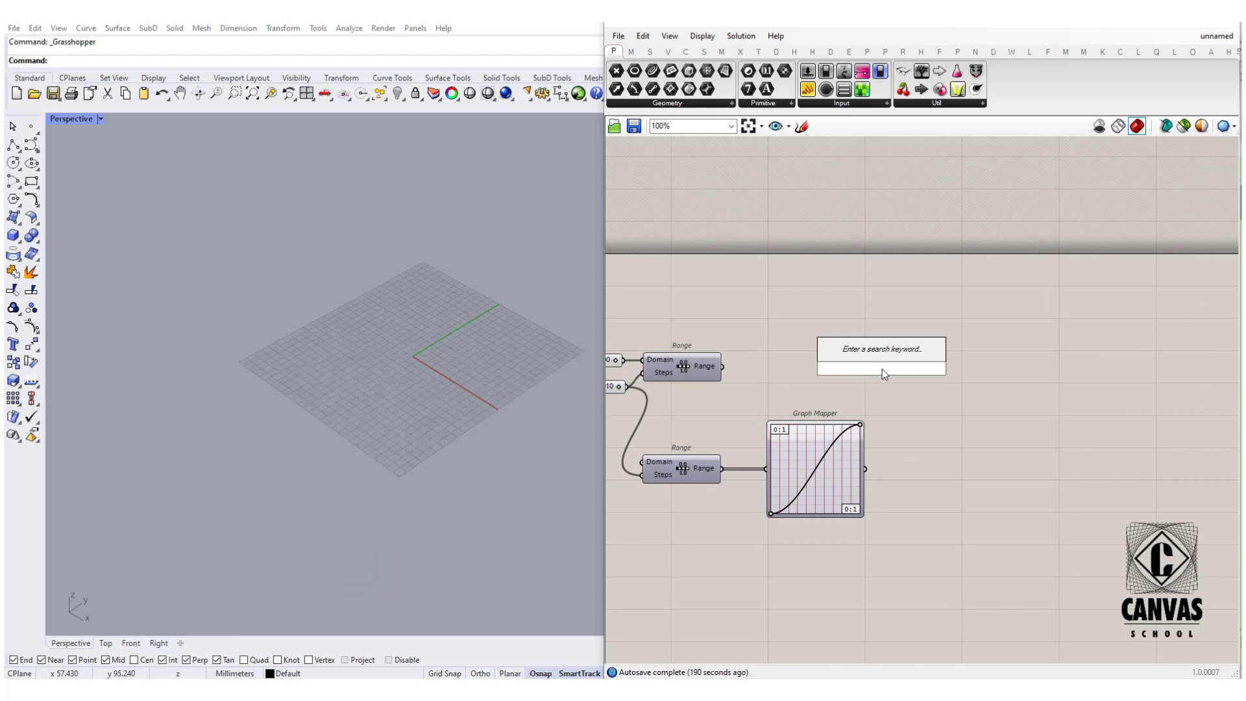
type("number")
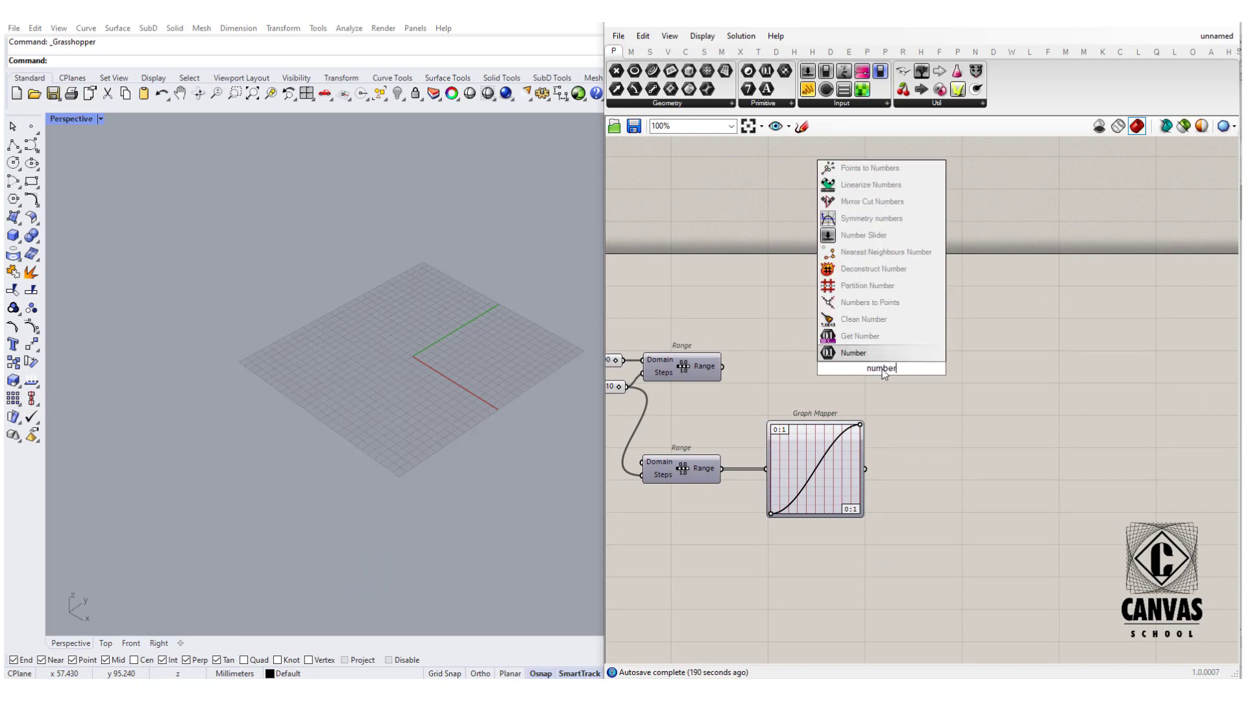
type(" to po")
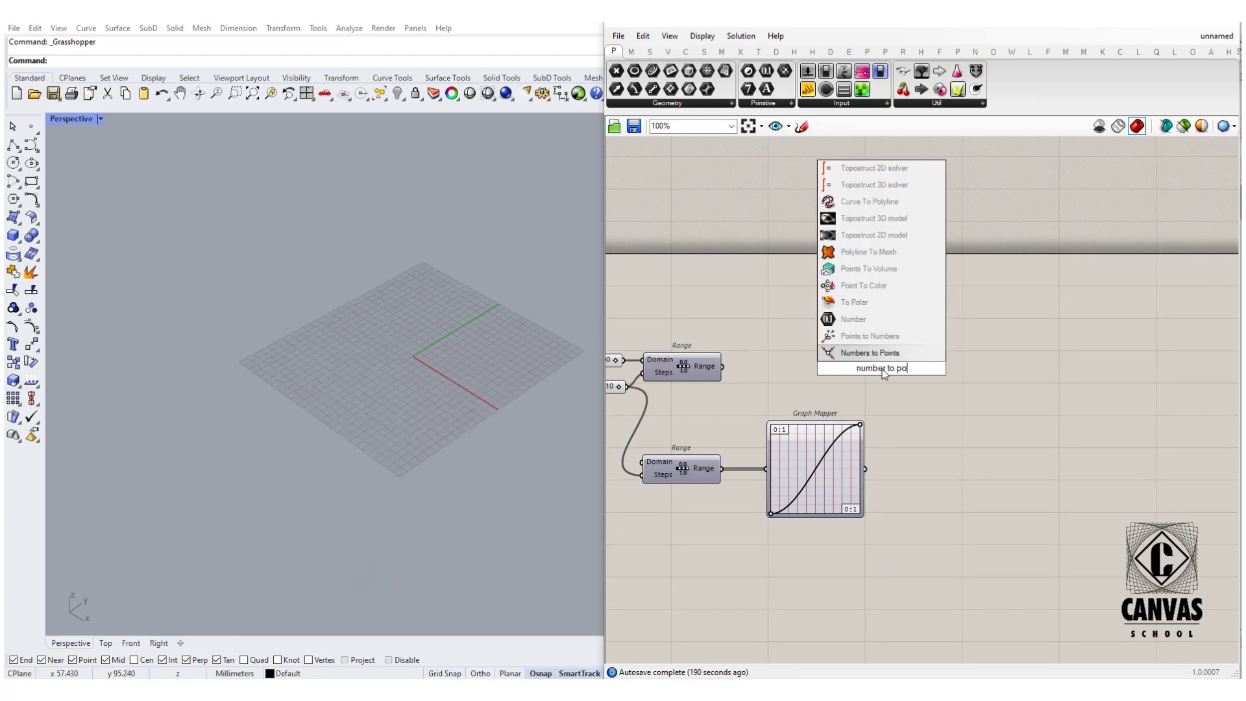
left_click(870, 335)
scroll(923, 383, "up", 3)
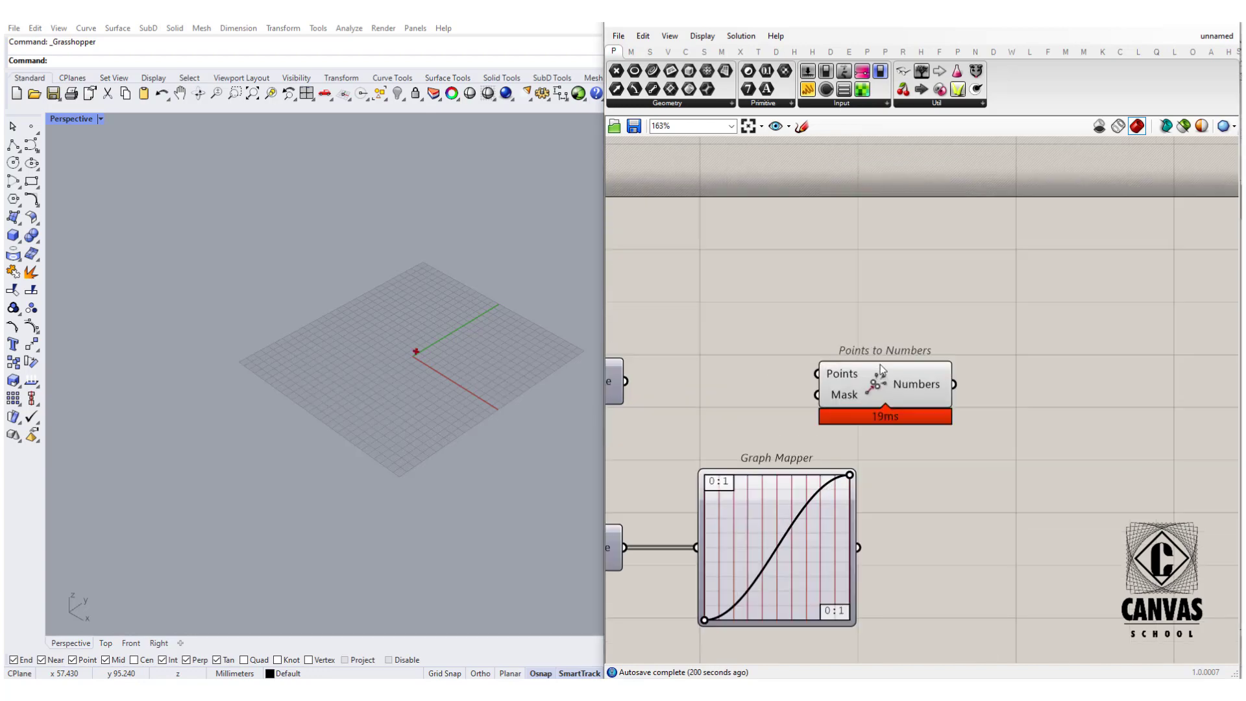
scroll(829, 420, "down", 2)
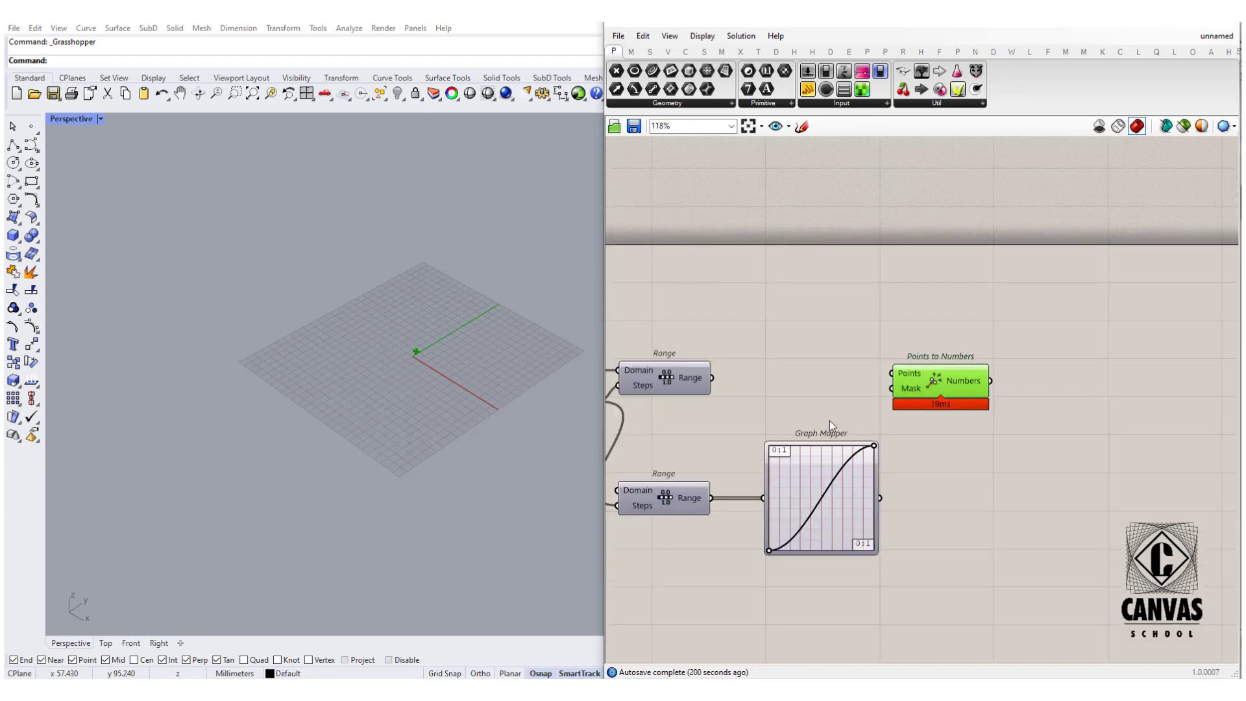
scroll(797, 416, "up", 2)
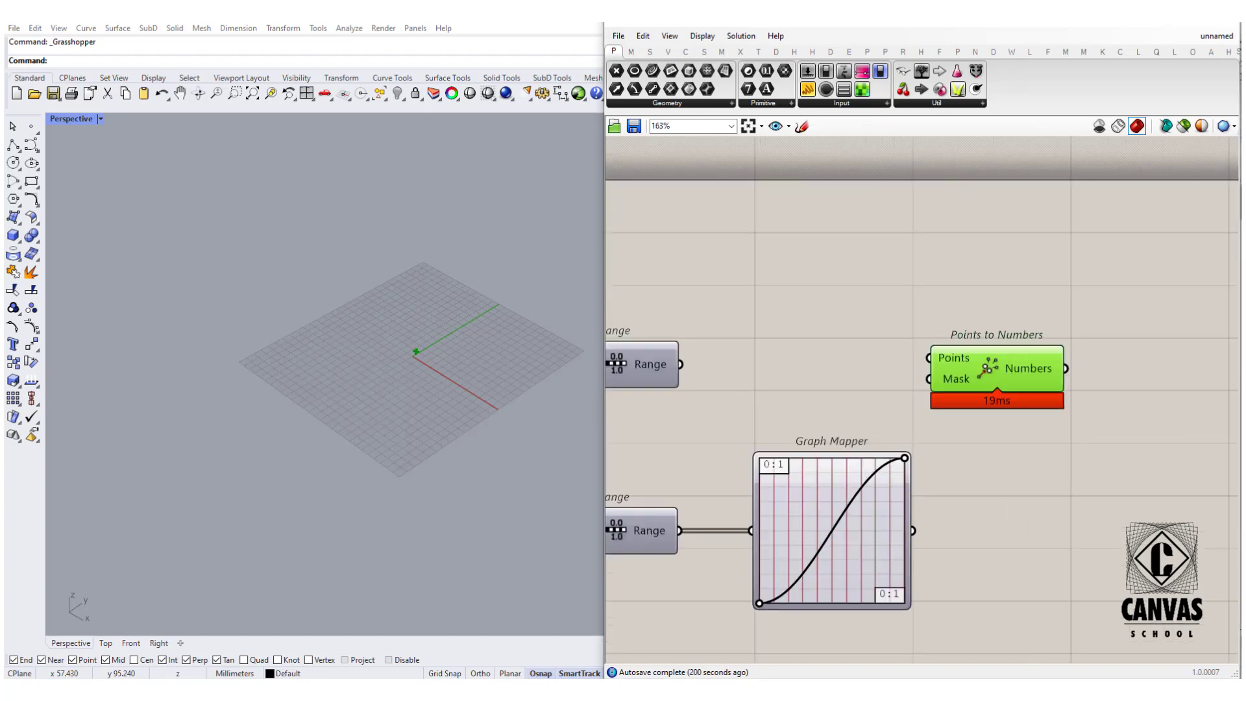
double_click(808, 402)
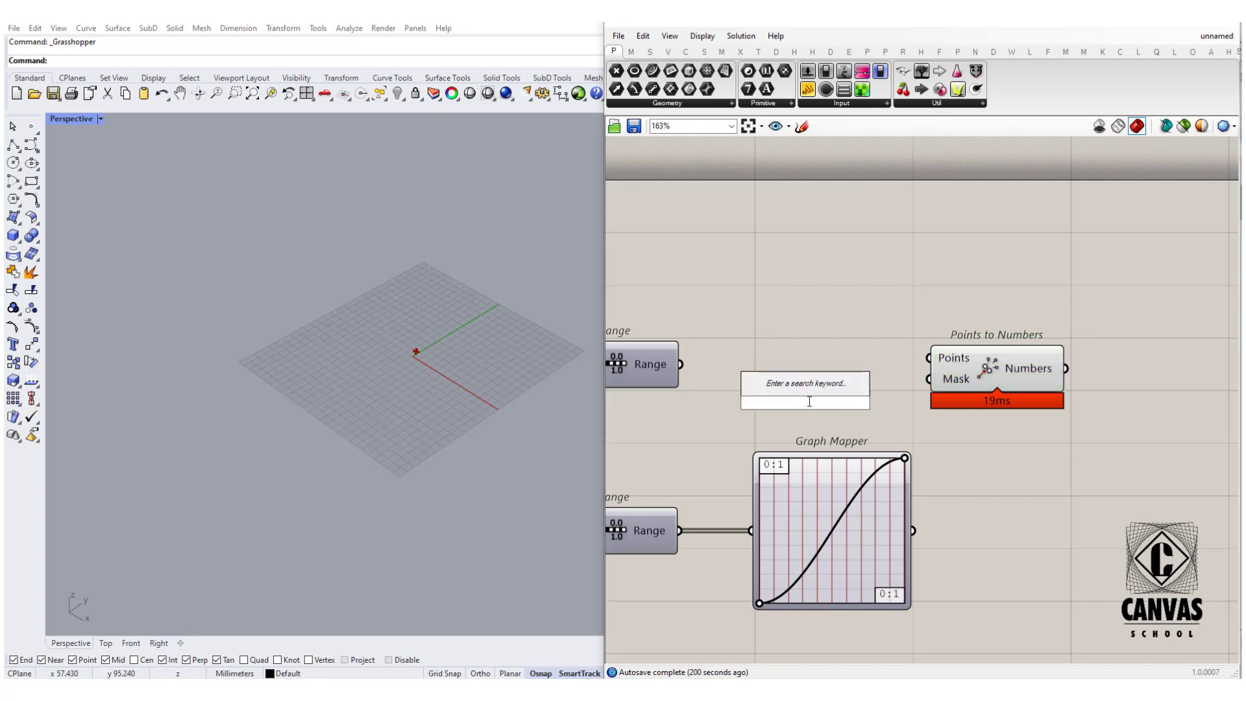
type("z")
left_click(811, 389)
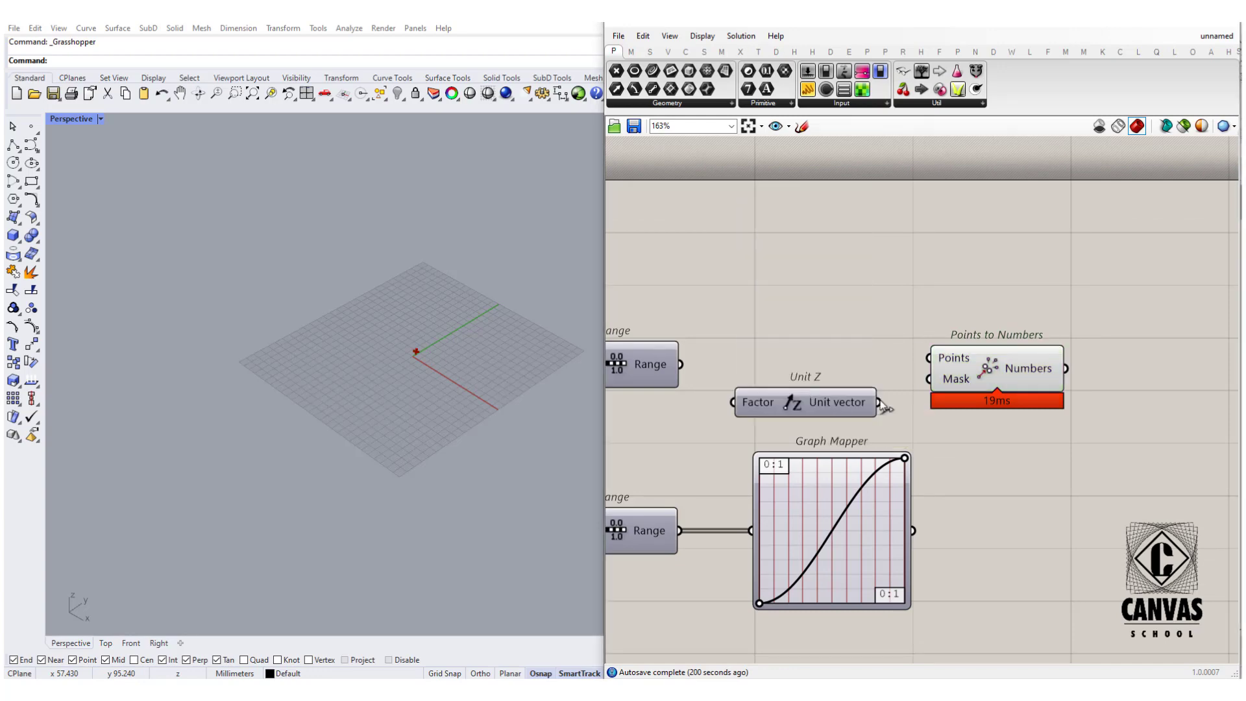
left_click(797, 406)
key("Delete")
Step: Add a panel containing "z" above the Graph Mapper, shrink it and move it beside the first Range component
double_click(796, 404)
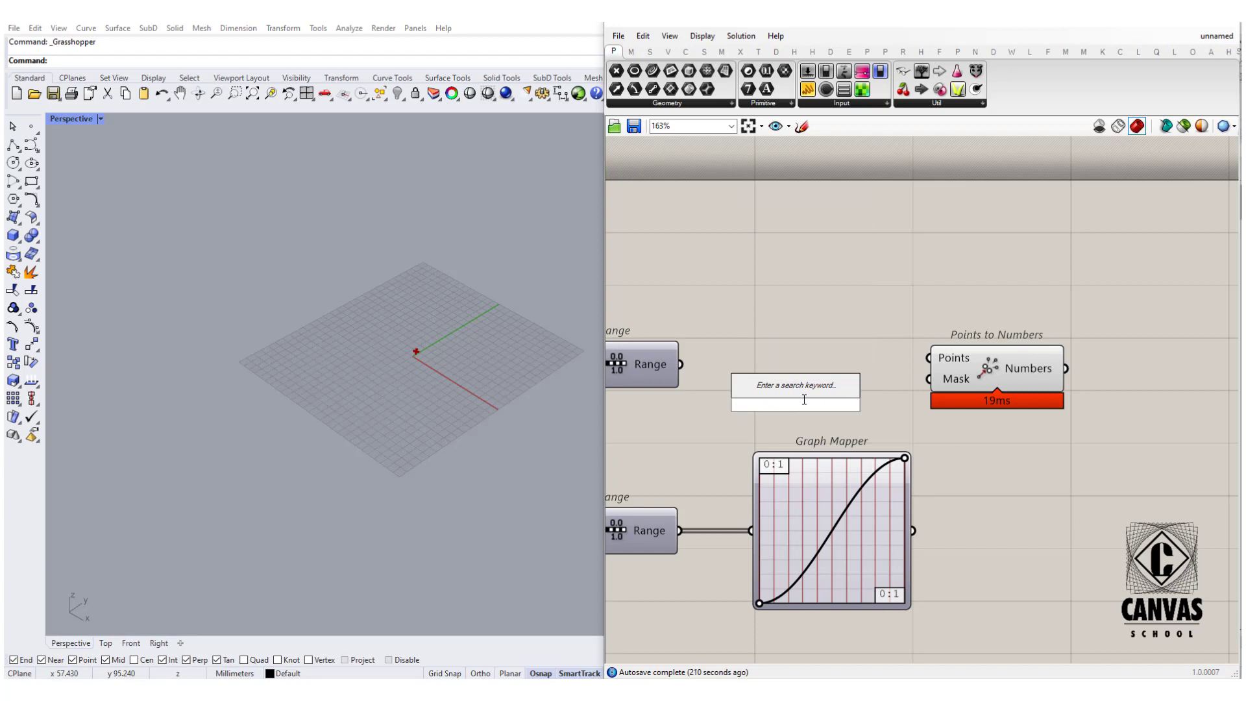
type("//")
key("Return")
double_click(804, 399)
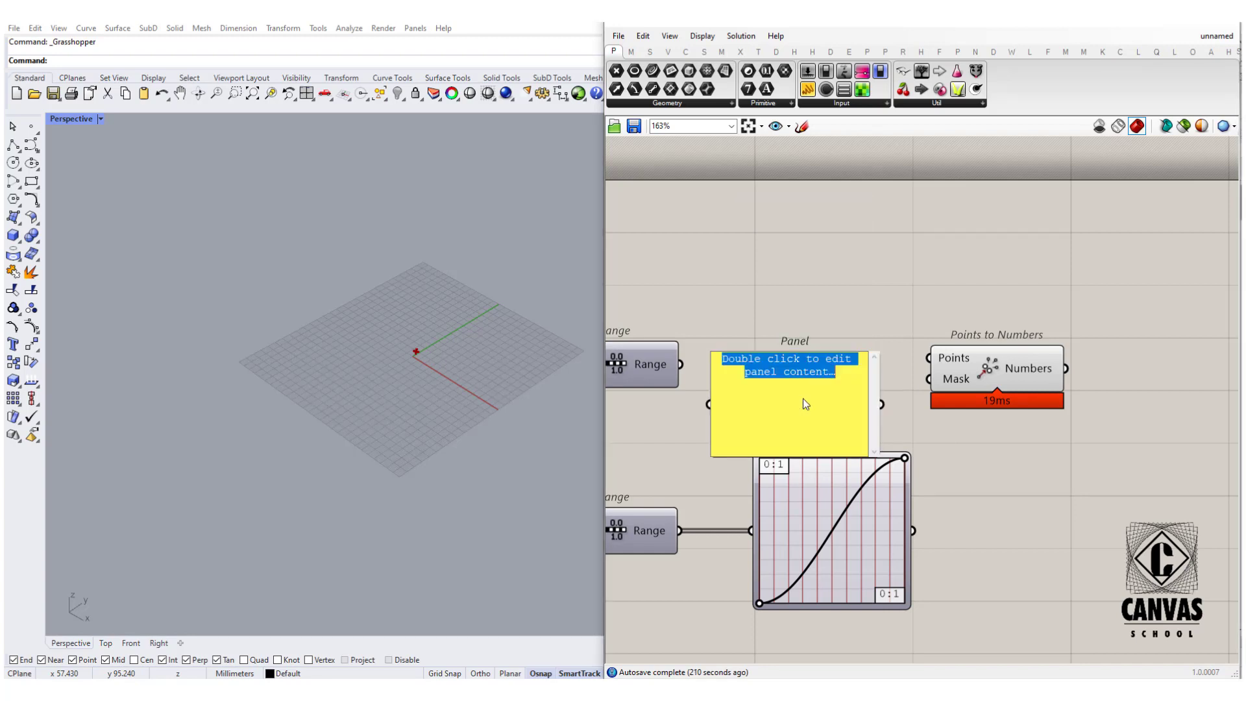
type("z")
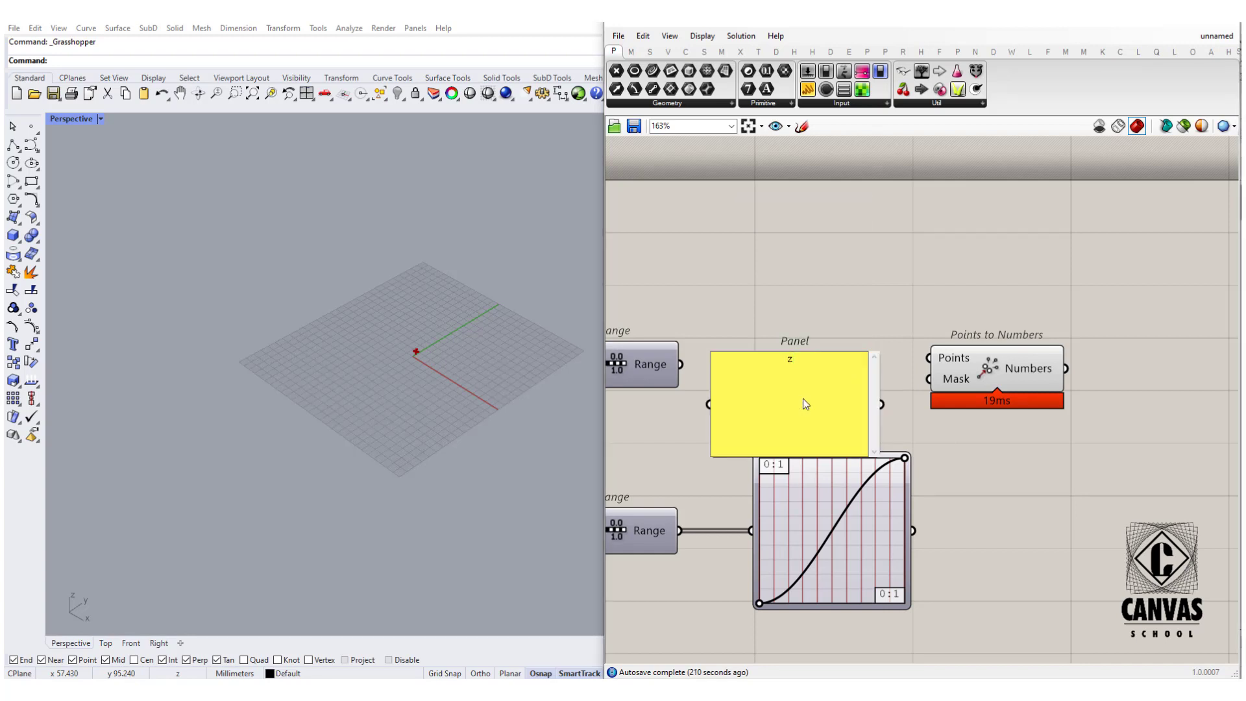
left_click(818, 341)
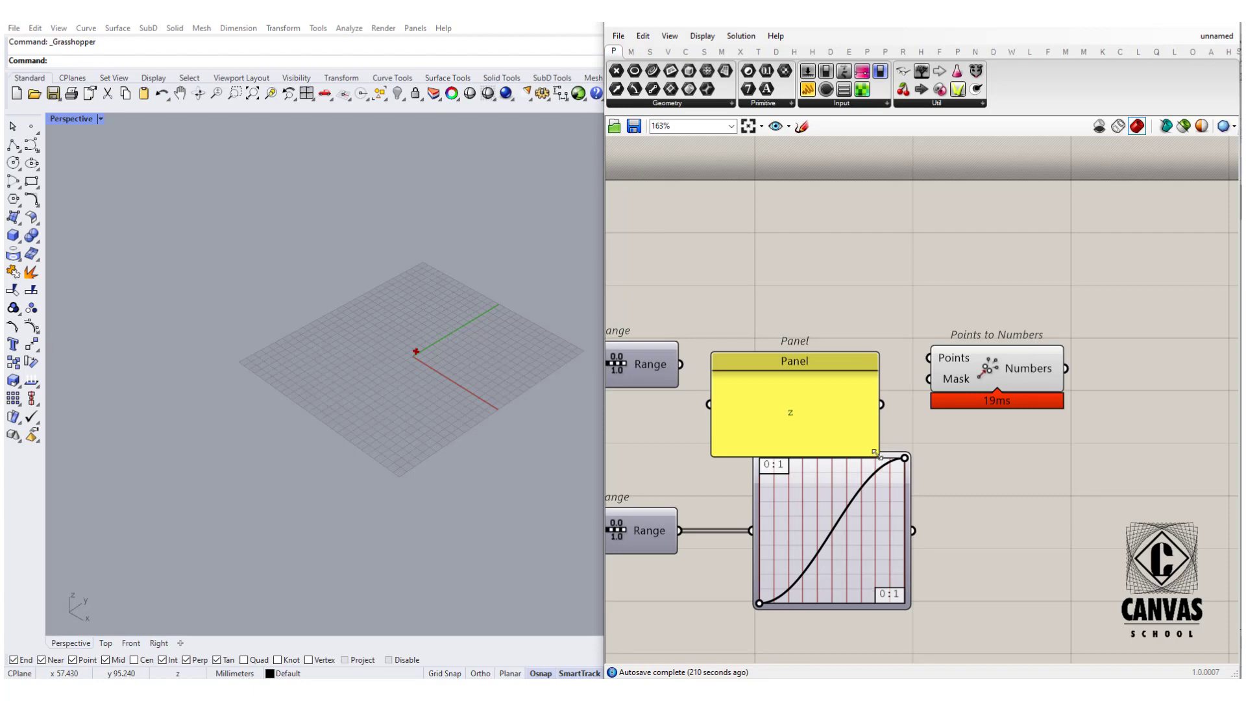
left_click_drag(879, 457, 797, 408)
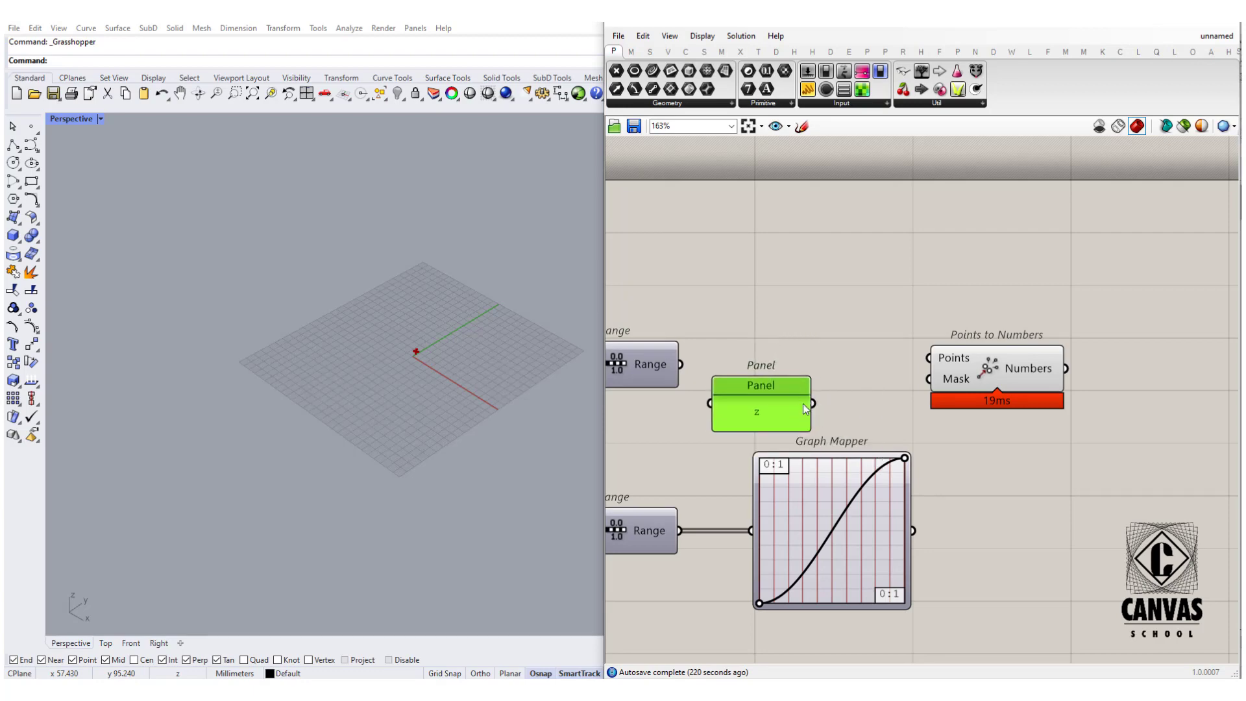
left_click_drag(803, 405, 786, 405)
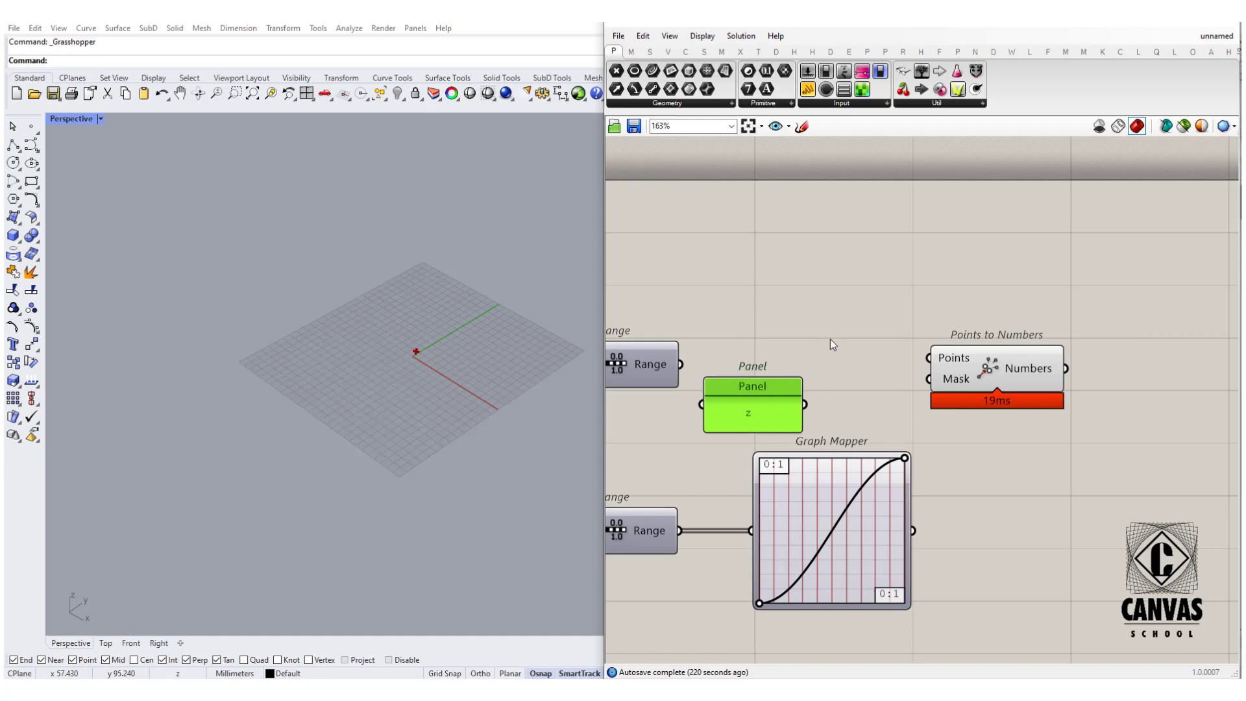
double_click(834, 321)
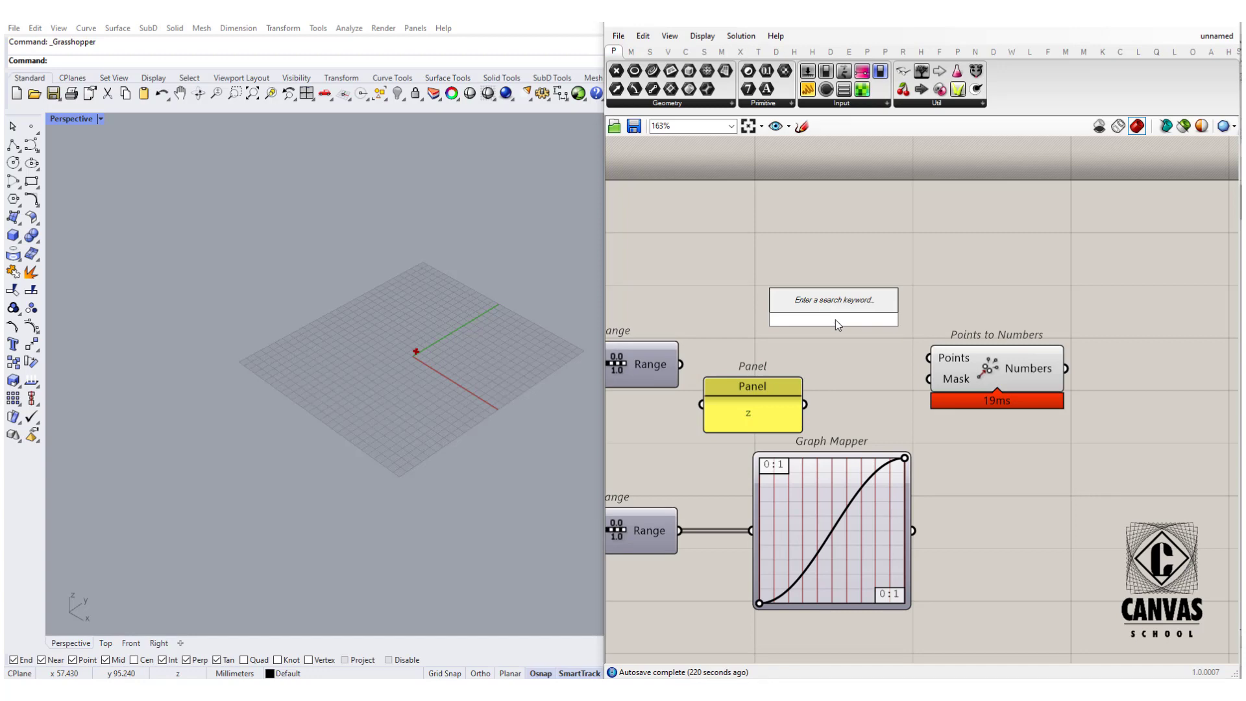
type("net")
key("BackSpace")
key("BackSpace")
key("BackSpace")
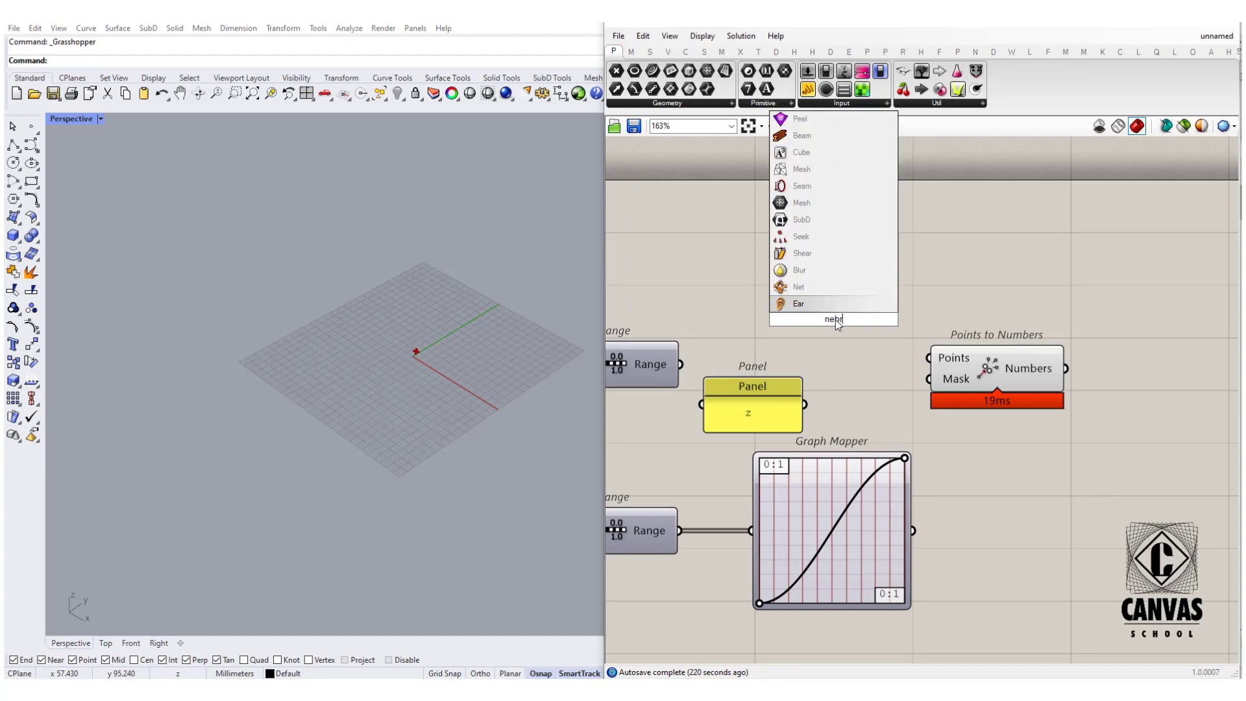
key("Escape")
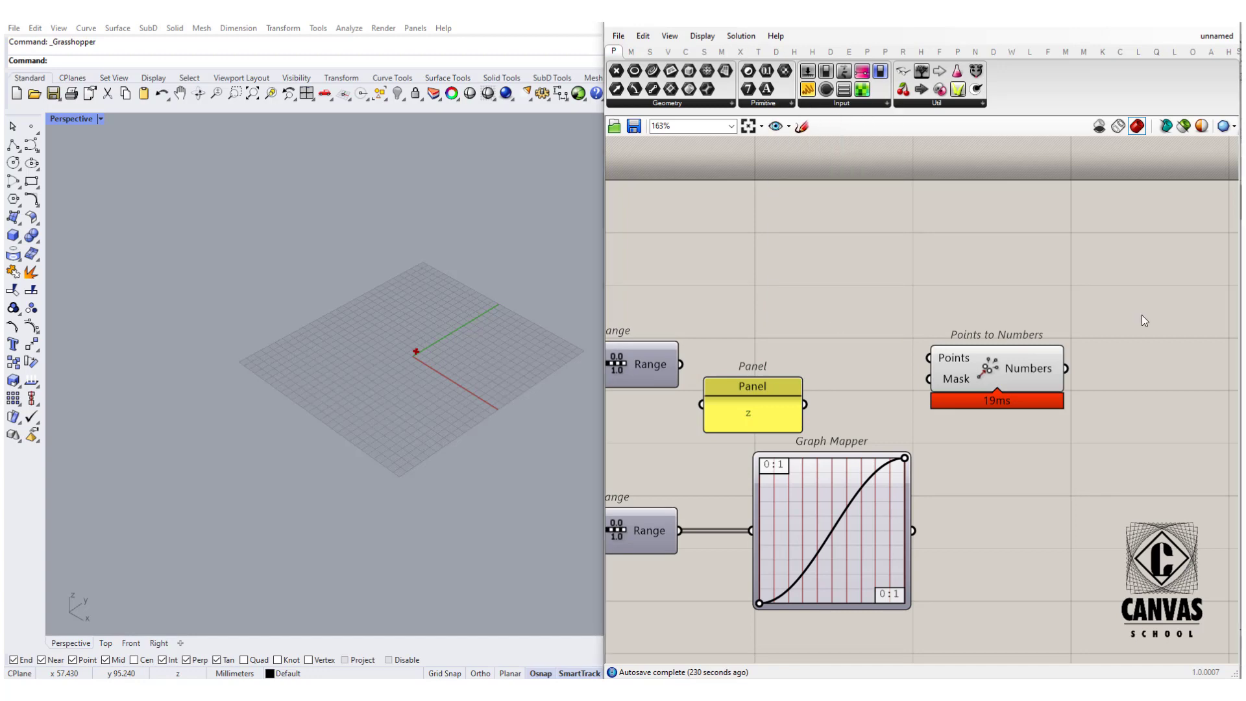
Step: Replace the Points to Numbers component and the "z" panel with a Numbers to Points component
left_click_drag(1162, 324, 727, 395)
key("Delete")
double_click(884, 350)
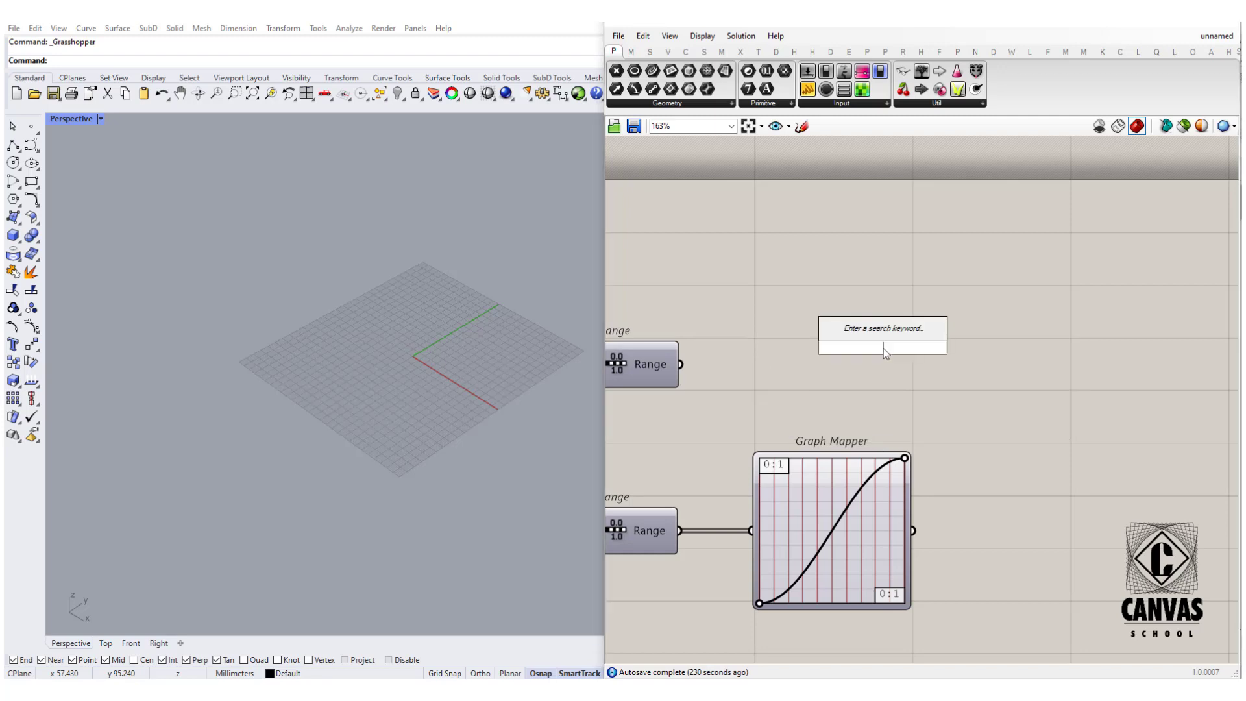
type("number")
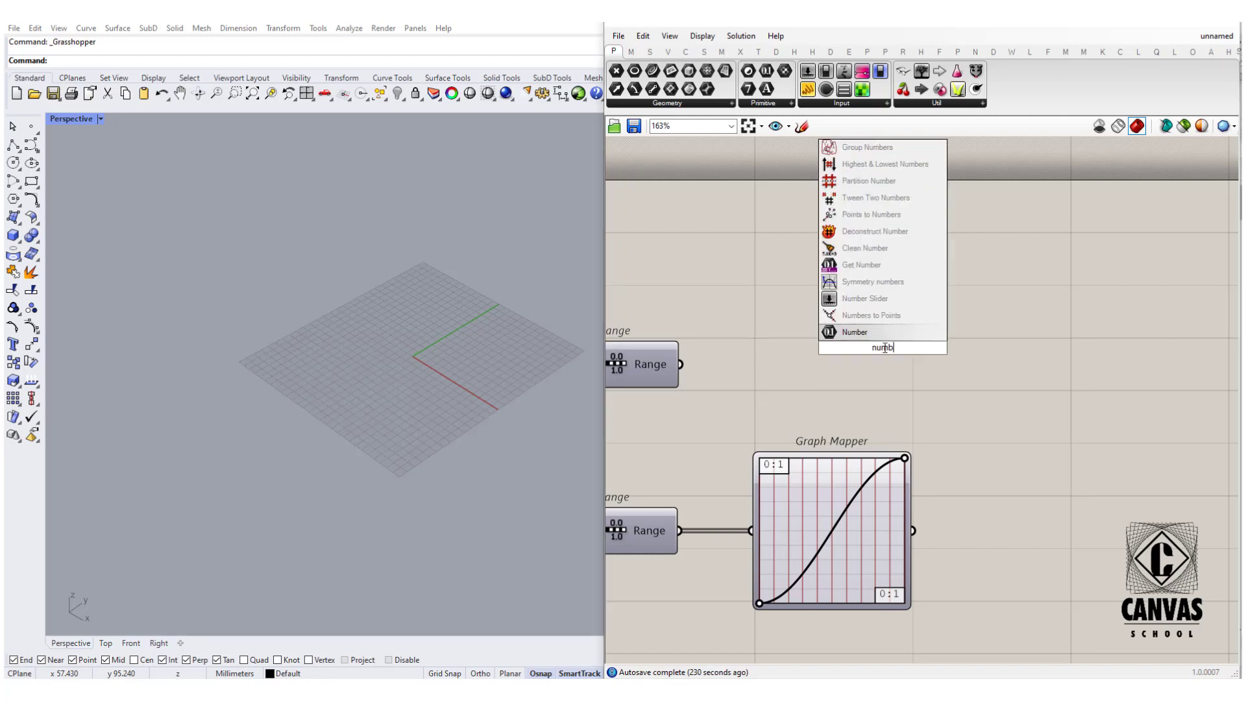
key("Up")
key("Up")
key("Up")
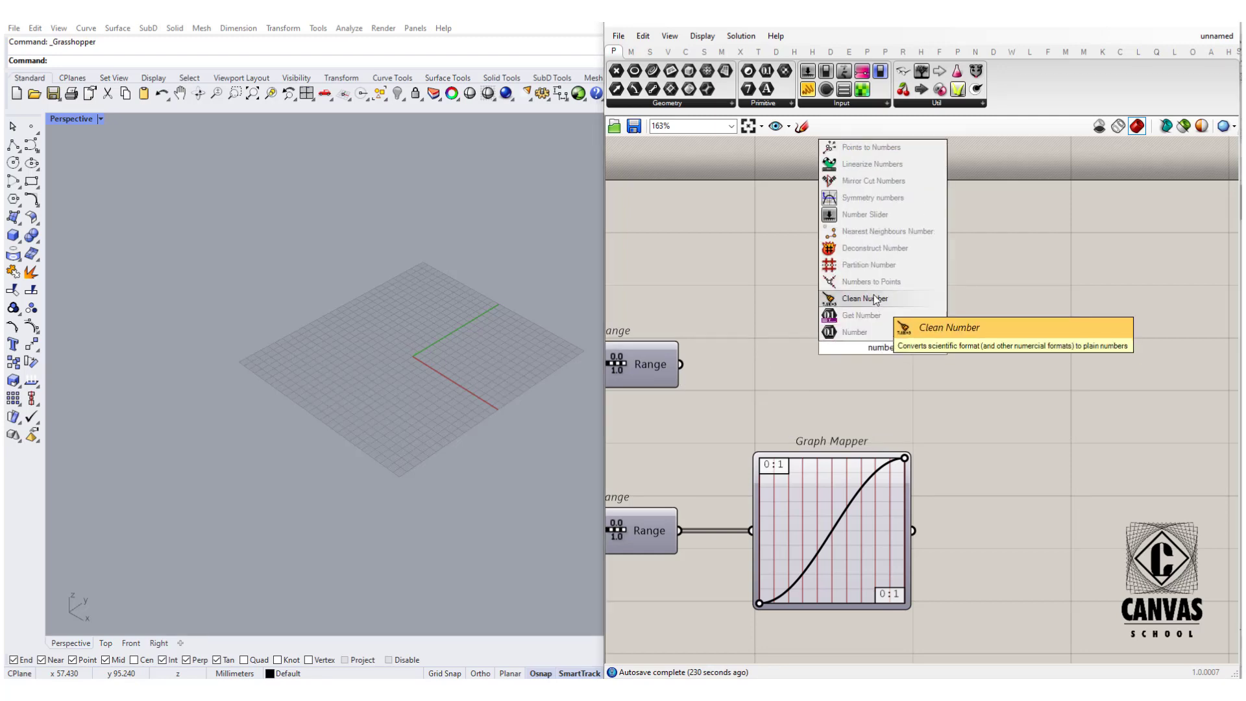
key("Return")
Step: Add a panel containing "z" between the first Range and Numbers to Points components and shrink it
double_click(800, 364)
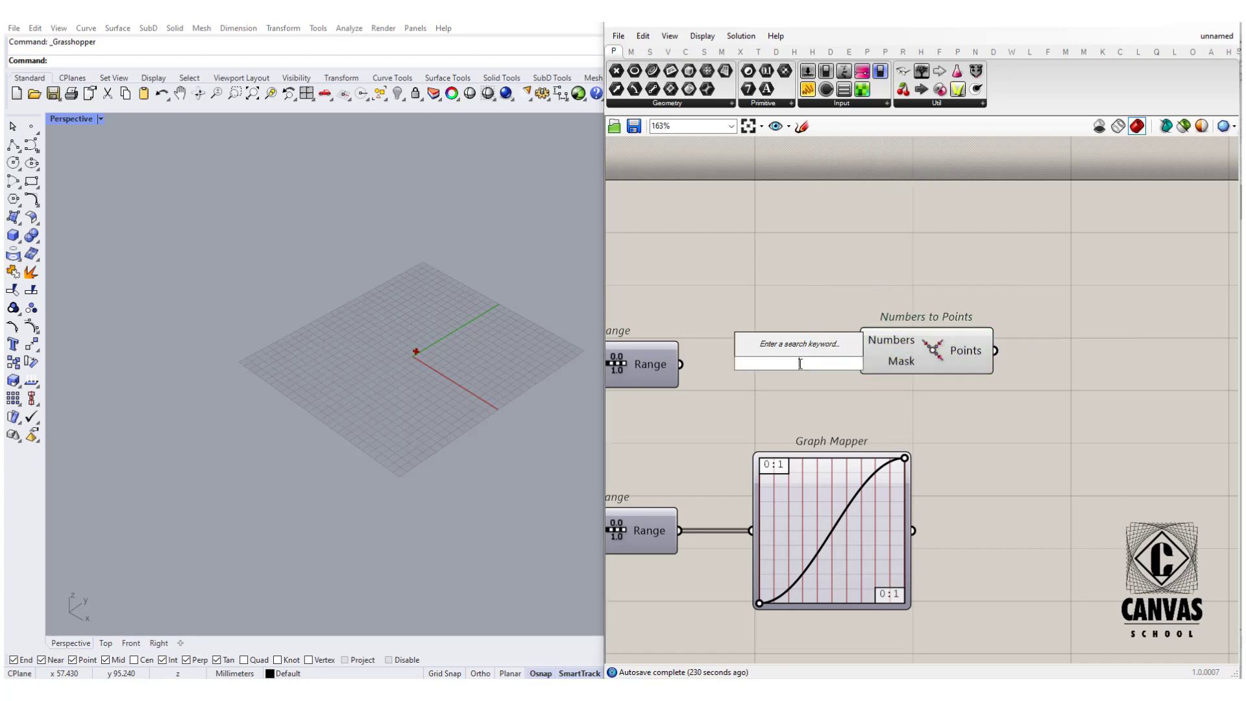
type("z")
left_click(792, 407)
double_click(792, 407)
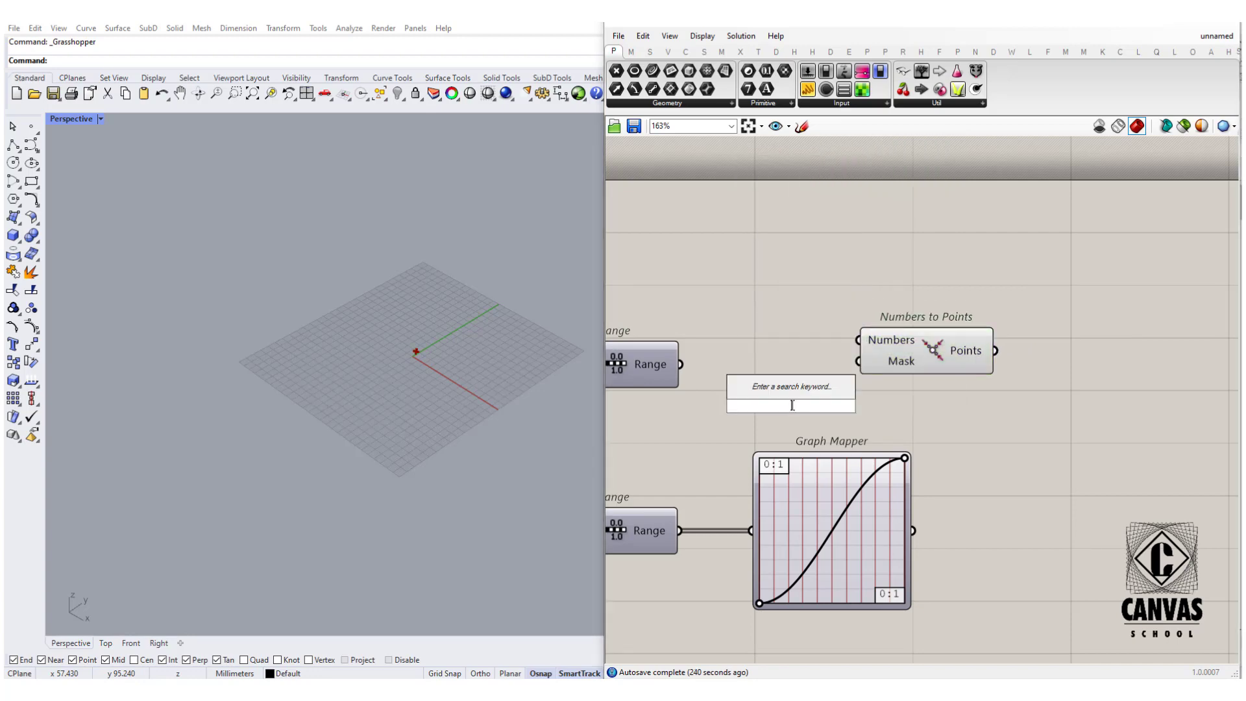
type("//")
key("Return")
double_click(792, 403)
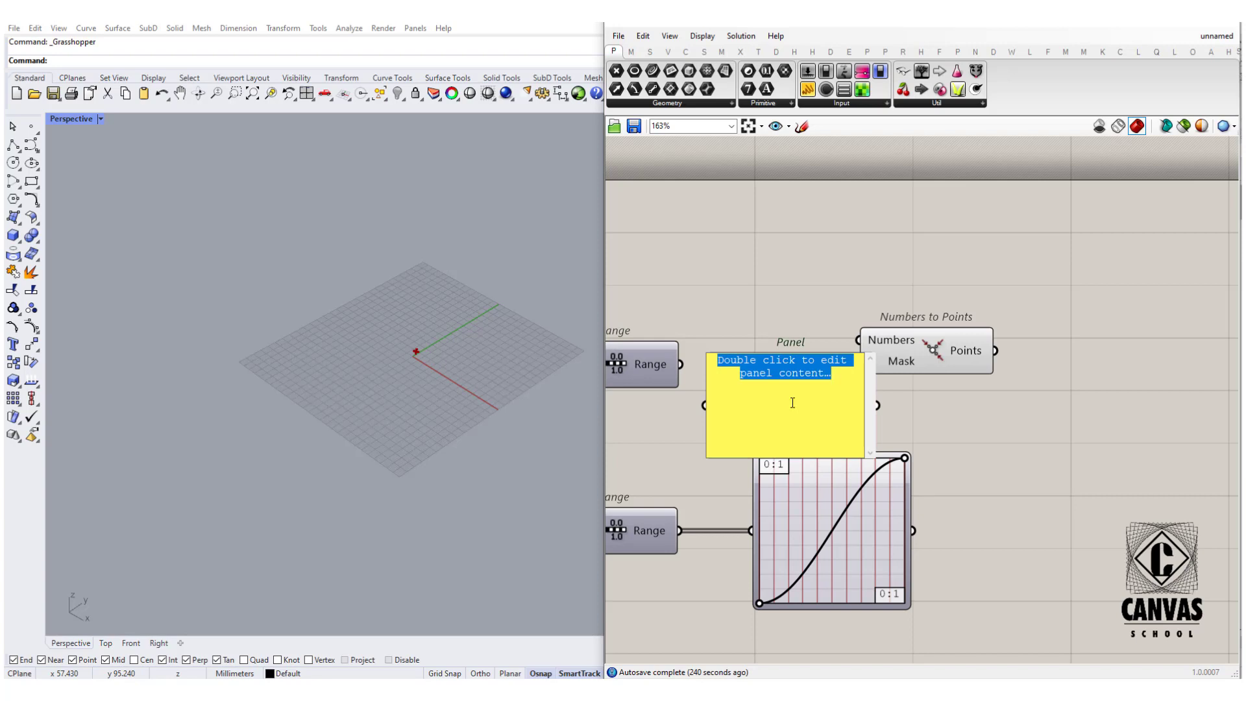
type("z")
left_click(789, 284)
left_click(789, 284)
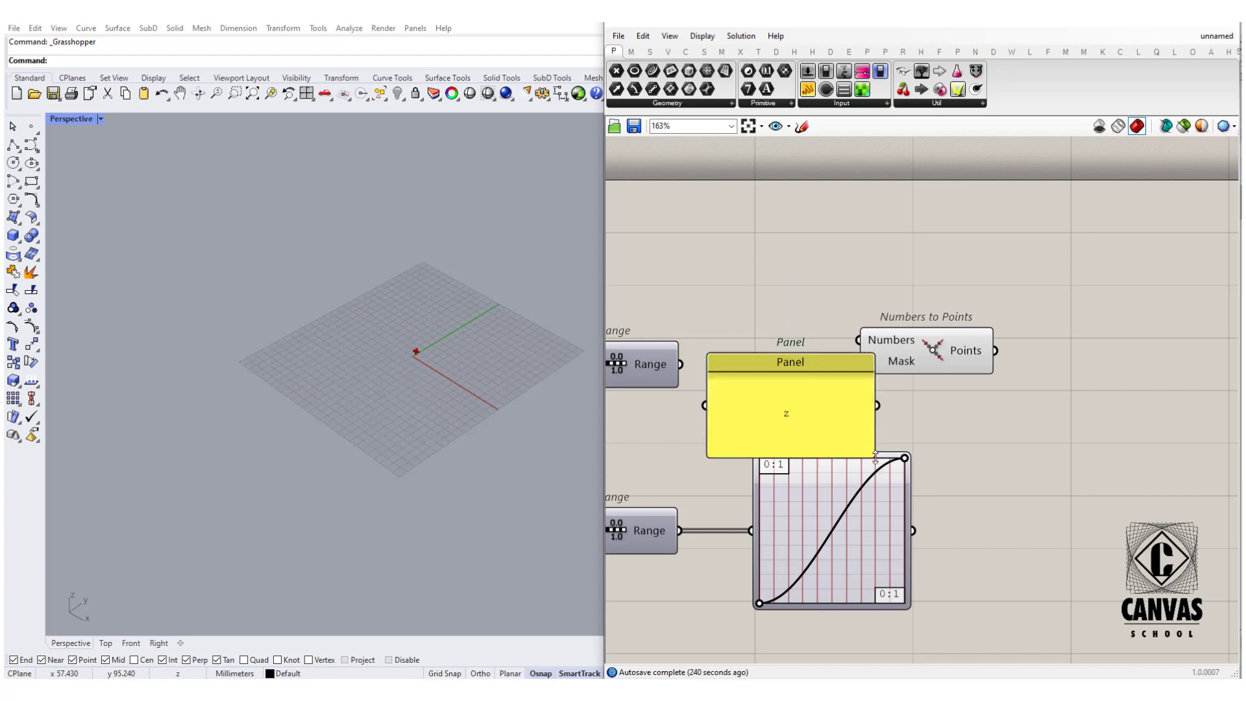
left_click_drag(875, 457, 797, 434)
Step: Connect the first Range output to the Numbers input and the "z" panel to the Mask input of Numbers to Points
left_click_drag(845, 388, 946, 380)
left_click_drag(680, 365, 1004, 379)
scroll(1003, 379, "down", 5)
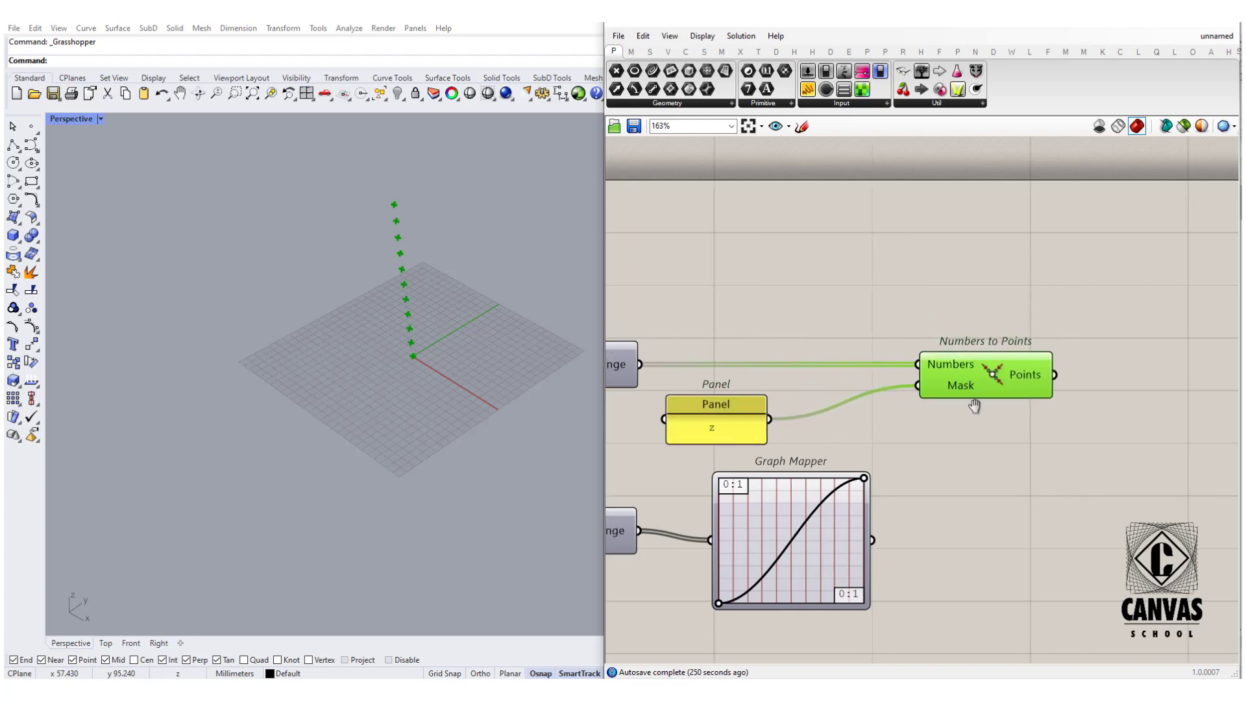
Step: Add a Circle component beside Numbers to Points and connect the Points output to its Plane input
double_click(966, 394)
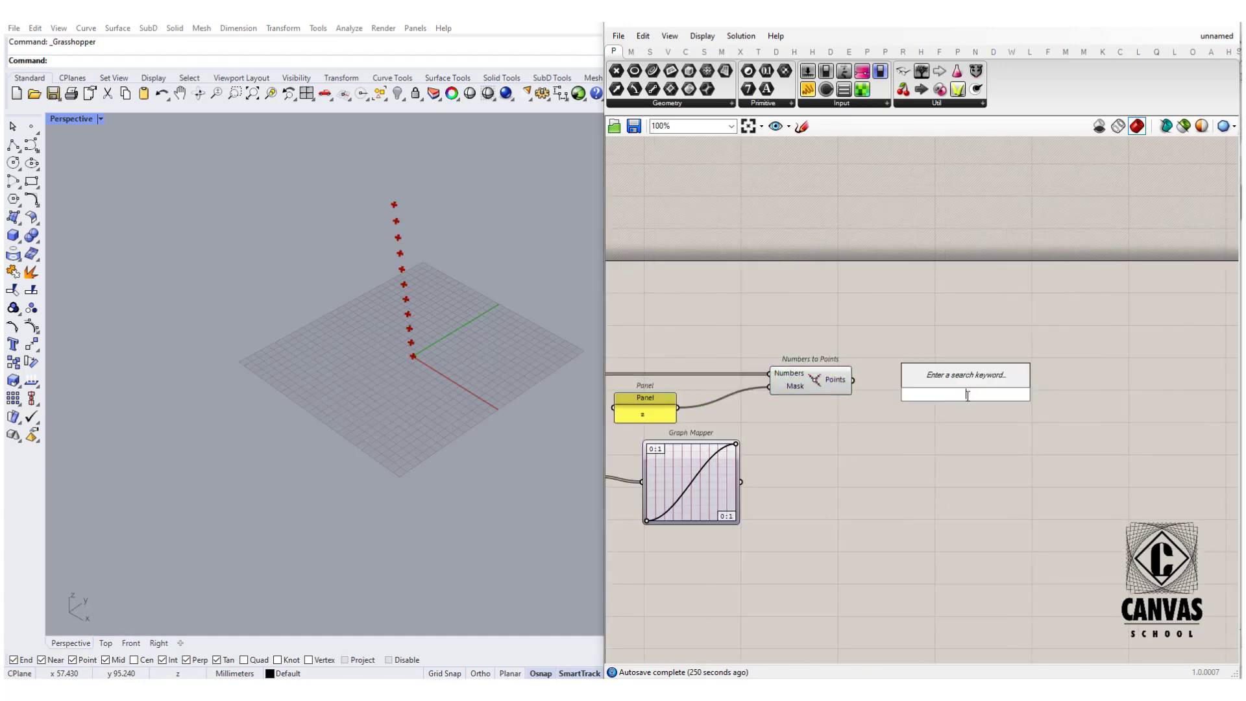
type("cir")
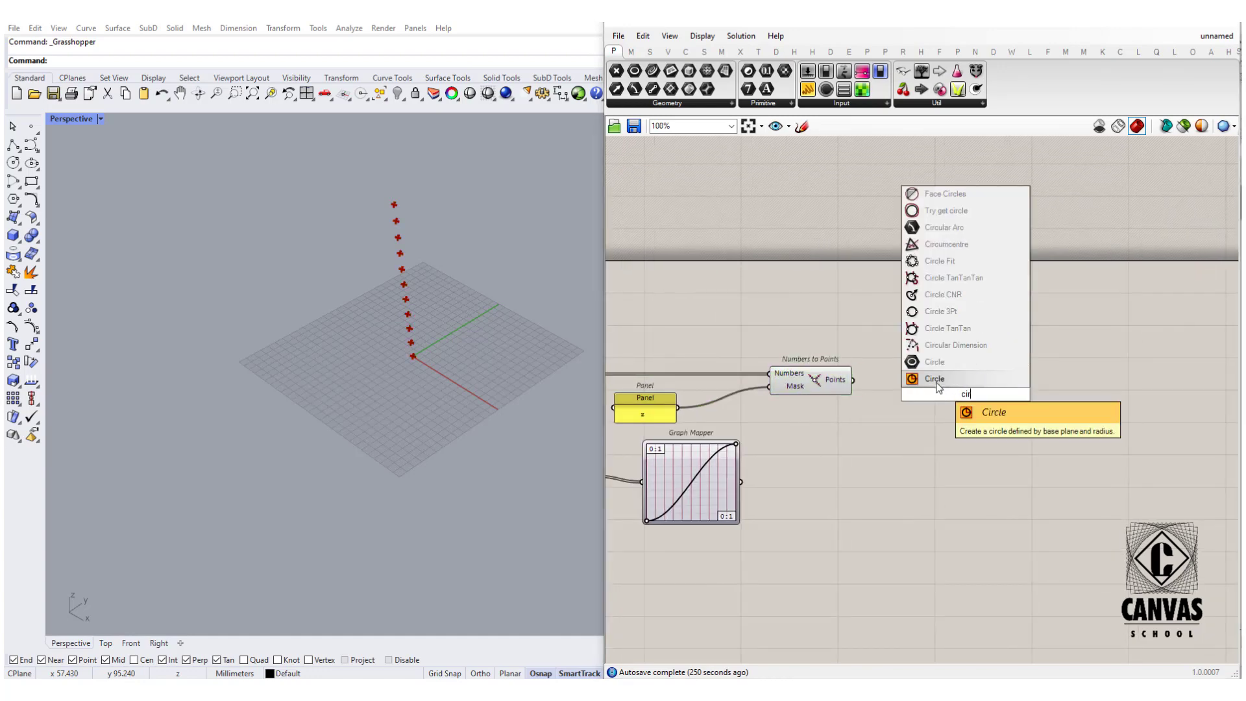
left_click(944, 382)
scroll(849, 377, "up", 2)
left_click_drag(853, 383, 921, 387)
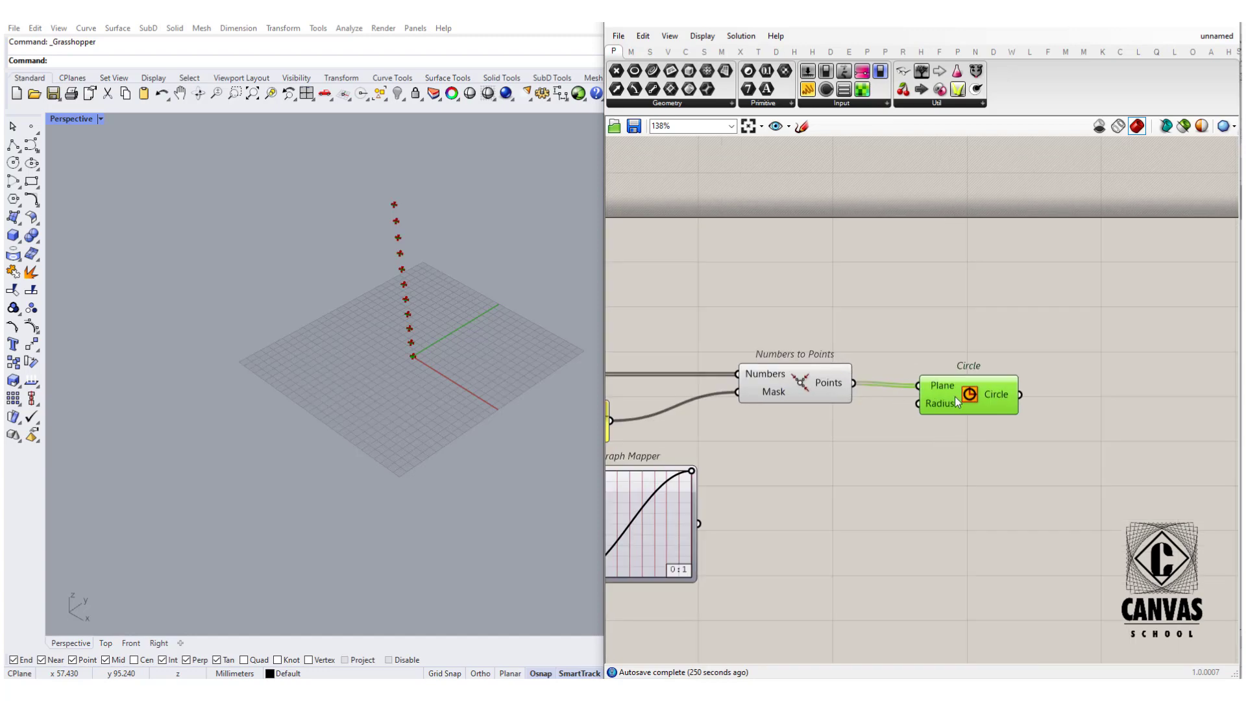
left_click(967, 358)
Step: Make the Graph Mapper slightly taller and align it with the second Range component
scroll(968, 358, "down", 4)
scroll(837, 439, "up", 3)
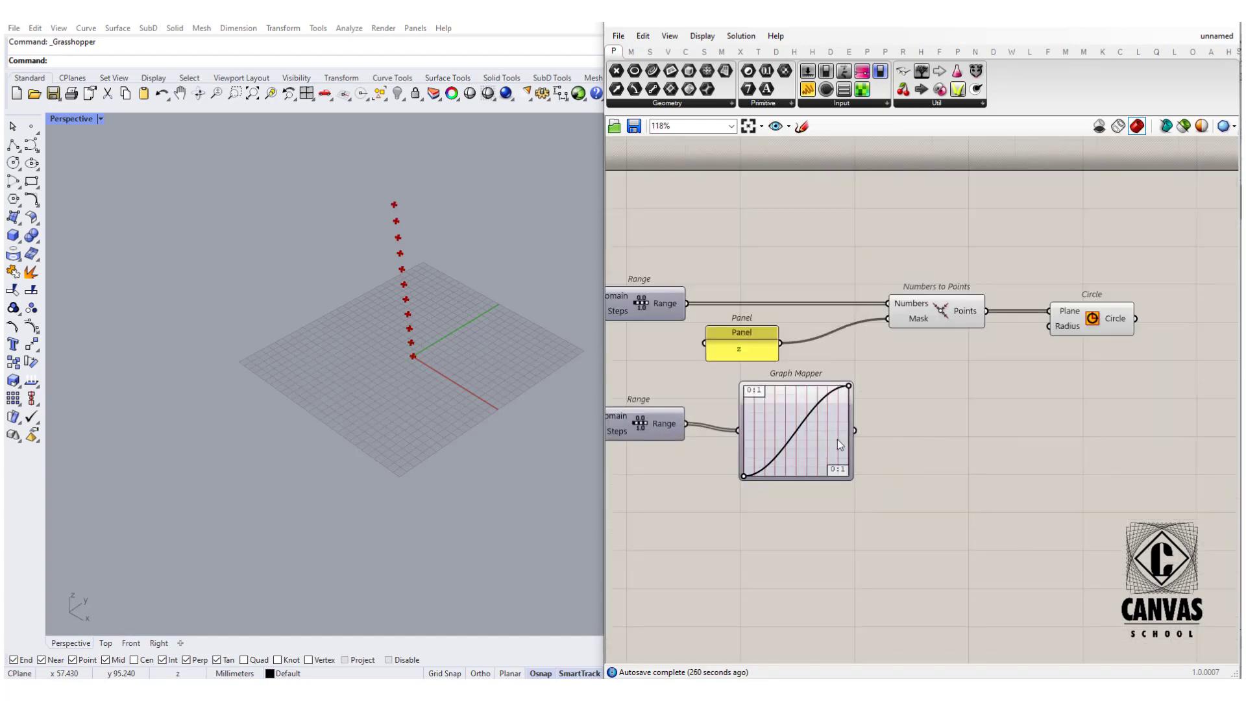
scroll(748, 487, "up", 3)
left_click_drag(779, 474, 781, 498)
right_click_drag(699, 442, 856, 450)
left_click(751, 412)
left_click_drag(751, 412, 751, 424)
left_click(808, 447)
scroll(810, 448, "down", 4)
right_click_drag(873, 458, 737, 458)
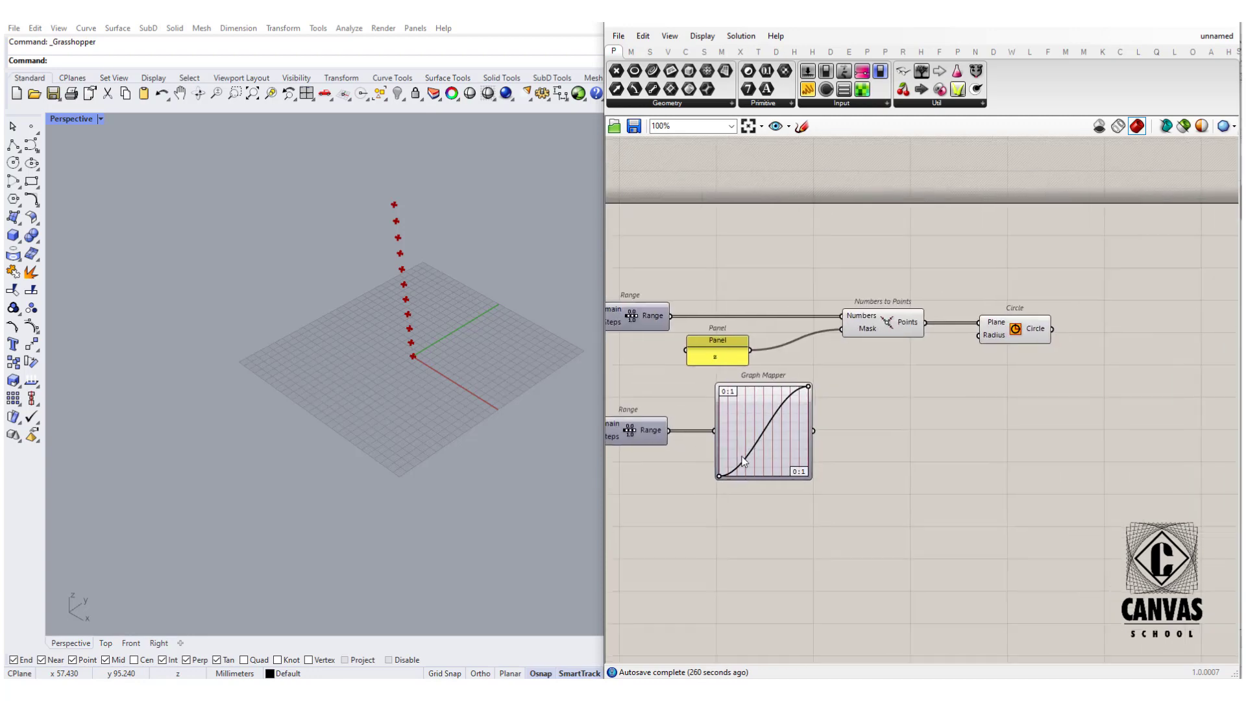
Step: Add a Remap Numbers component beside the Graph Mapper and connect the mapper's output to its Value input
scroll(875, 475, "up", 1)
double_click(906, 475)
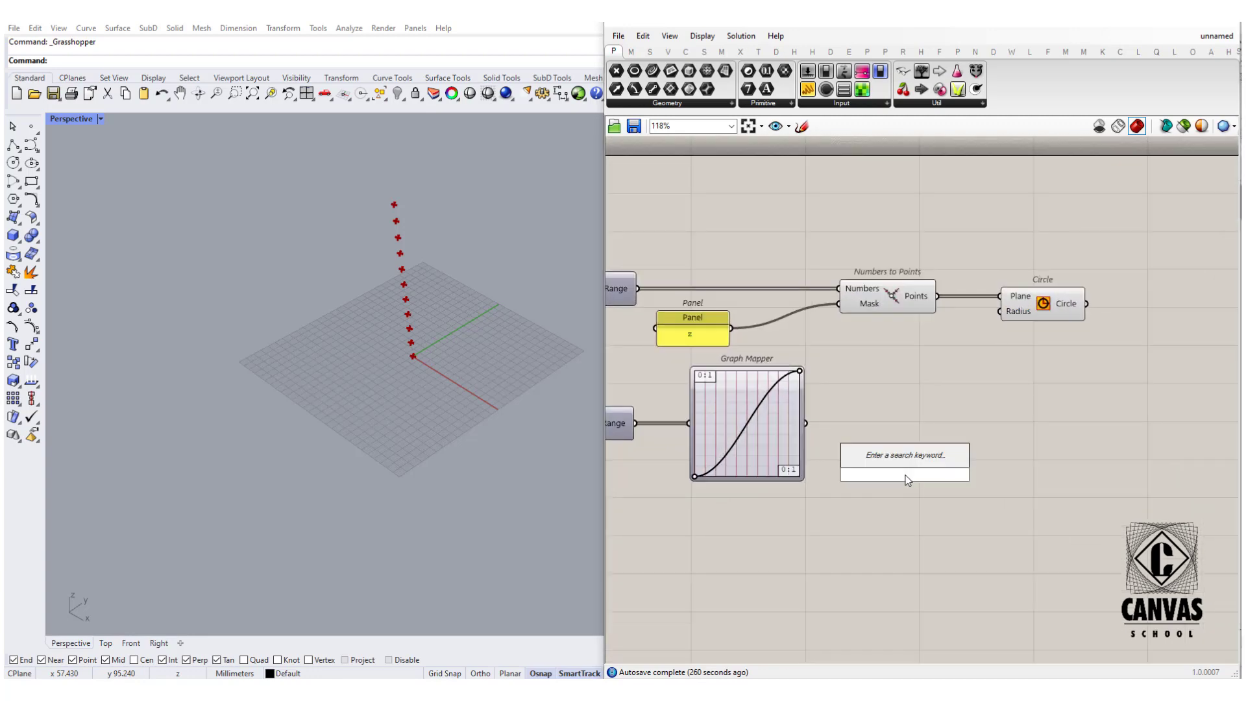
type("rema")
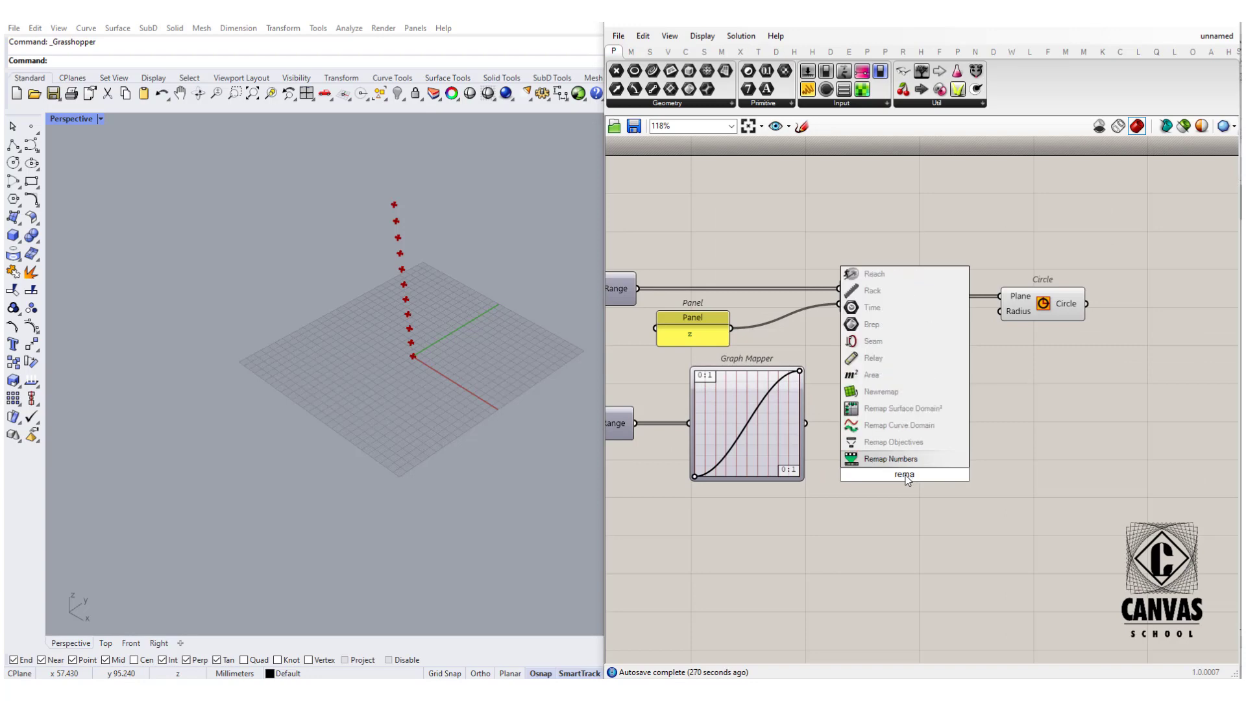
left_click(891, 458)
scroll(913, 466, "up", 1)
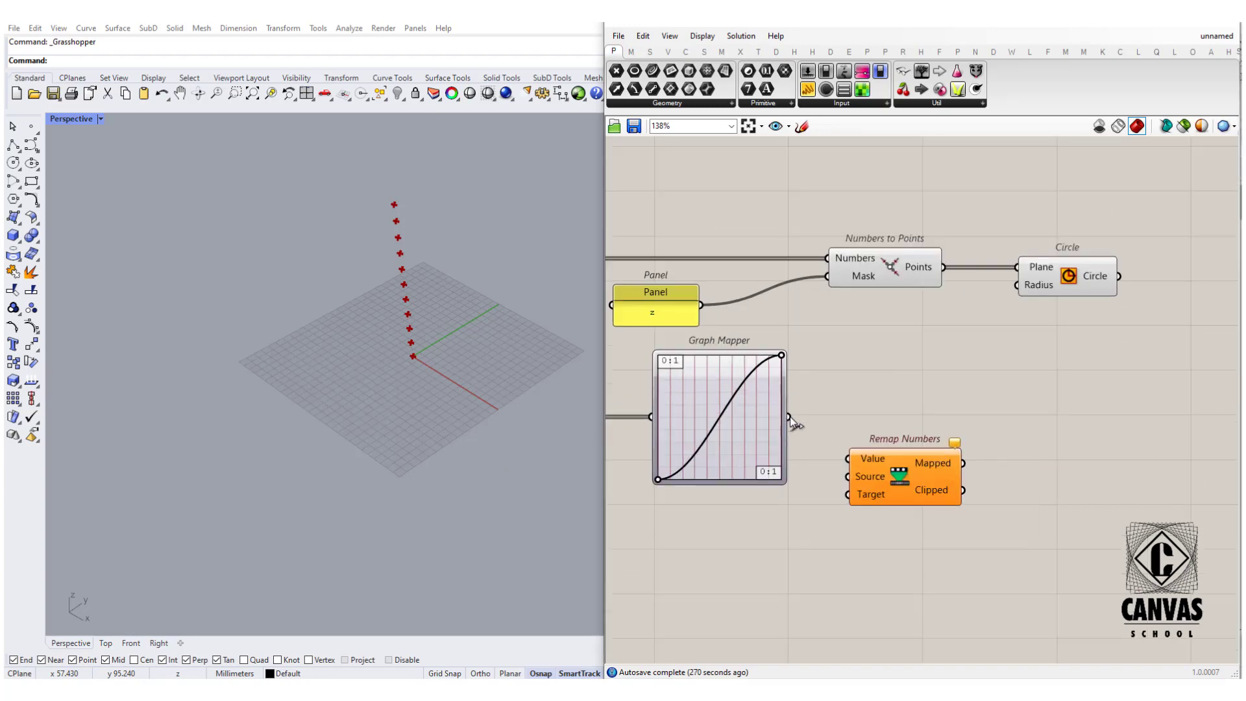
left_click_drag(790, 416, 953, 439)
scroll(895, 472, "down", 3)
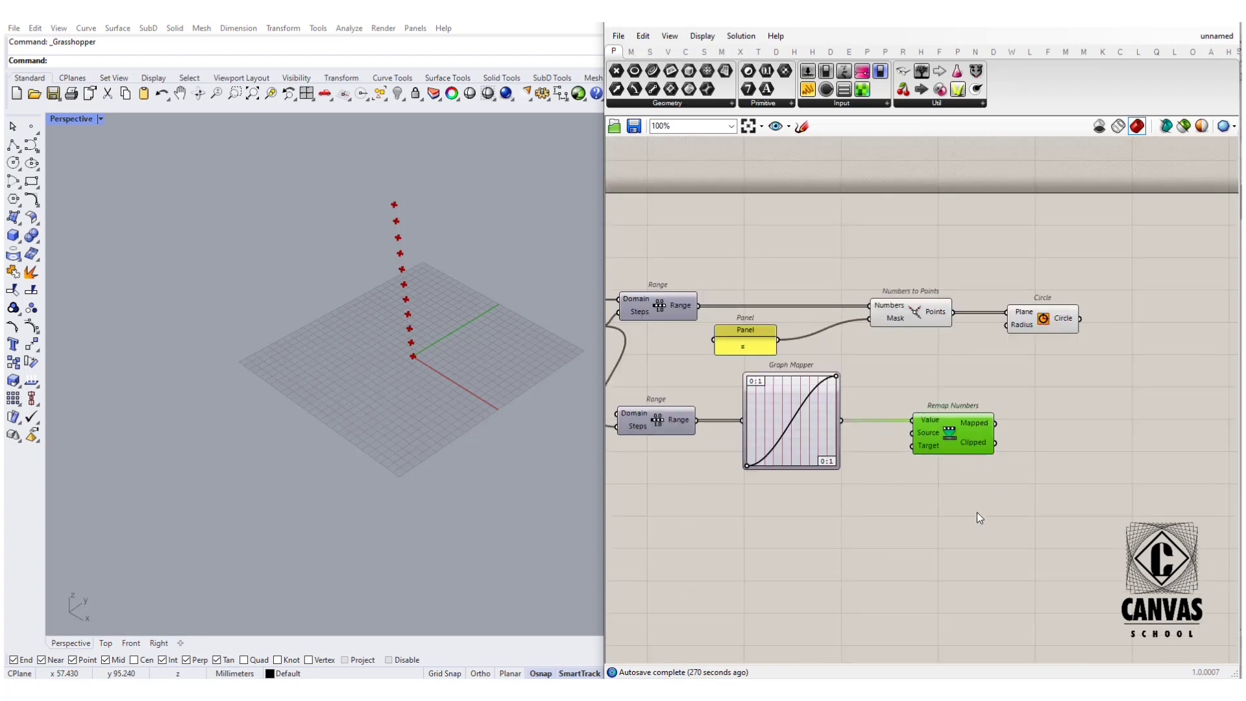
left_click(975, 546)
Step: Add a Construct Domain component below Remap Numbers
double_click(933, 564)
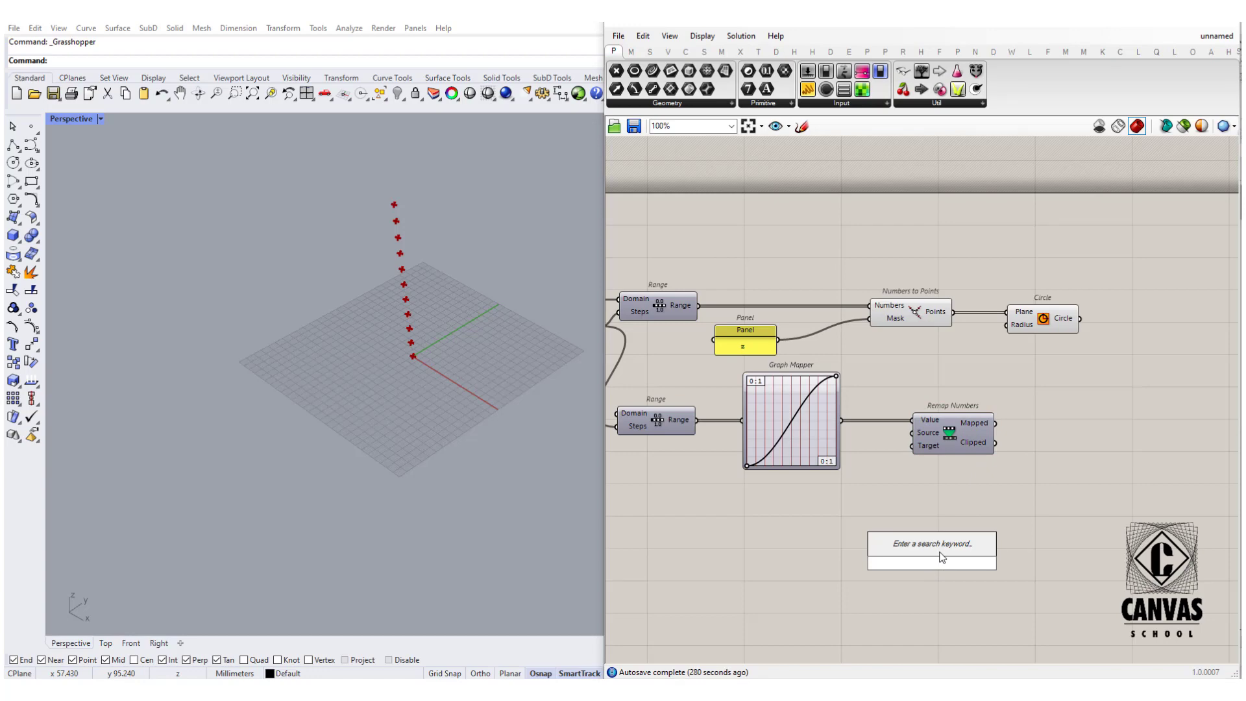
type("const")
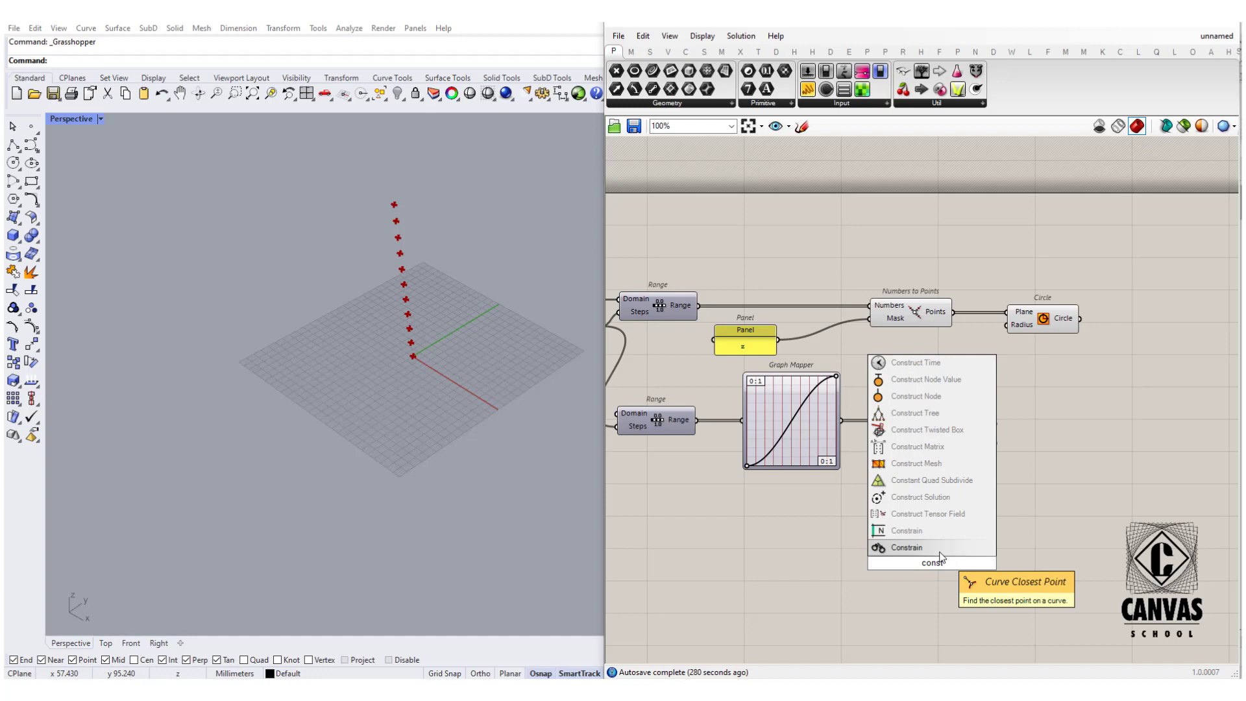
type("ruct ")
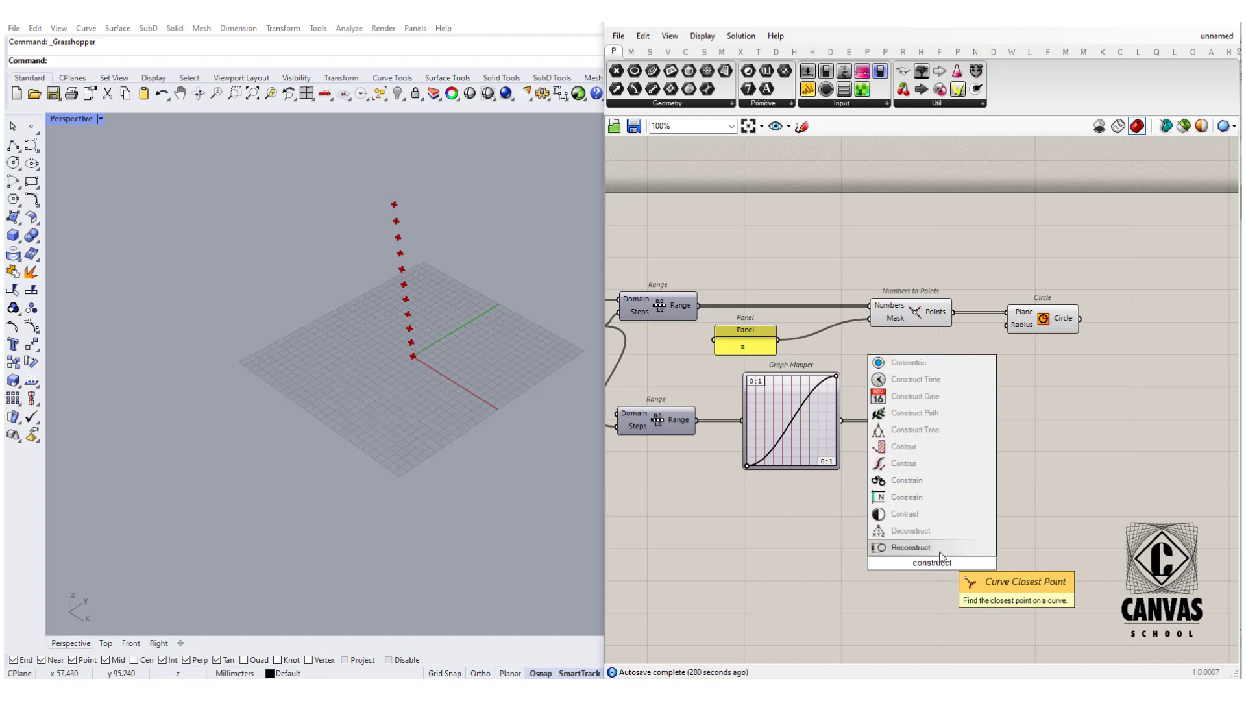
type("fo")
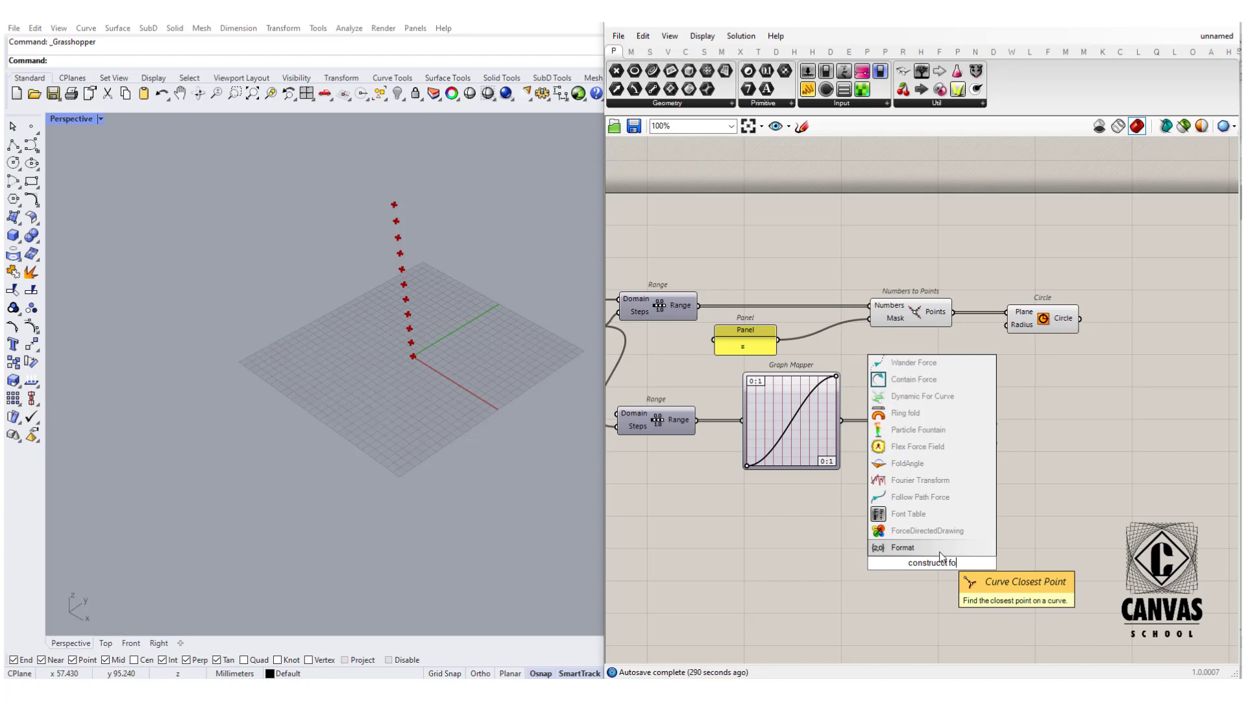
key("BackSpace")
key("BackSpace")
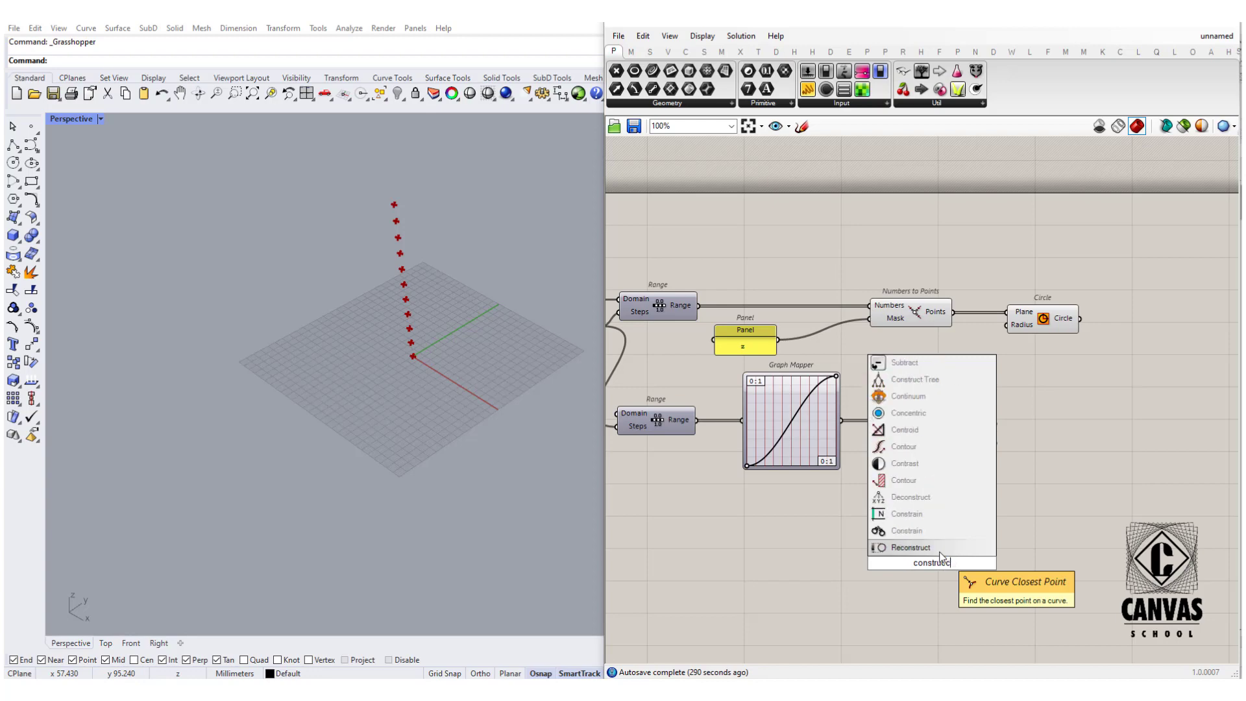
type("d")
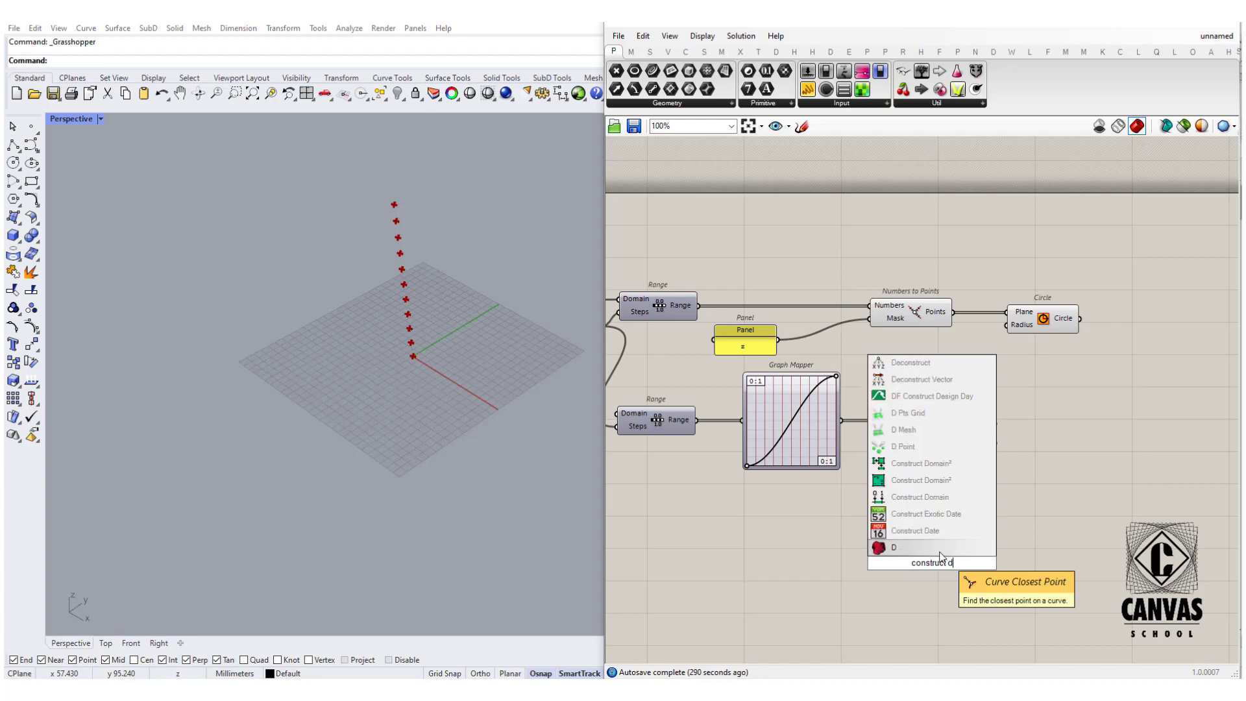
type("omain")
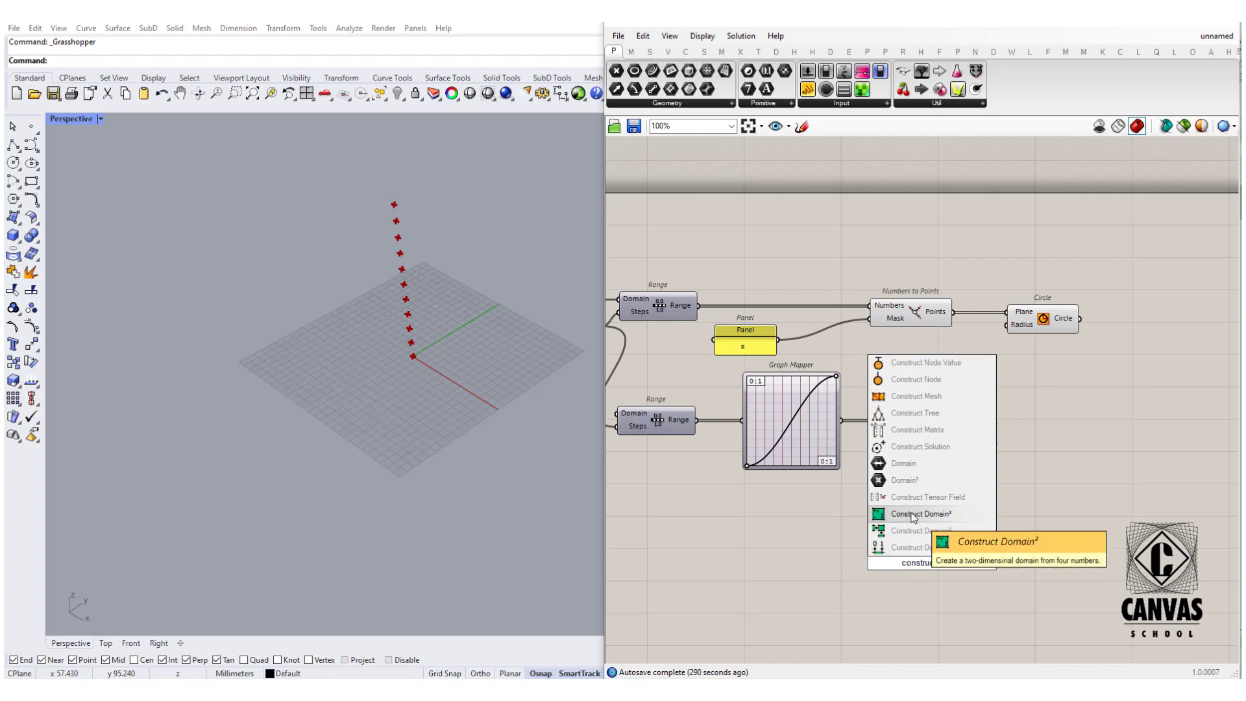
left_click(920, 546)
scroll(926, 532, "up", 2)
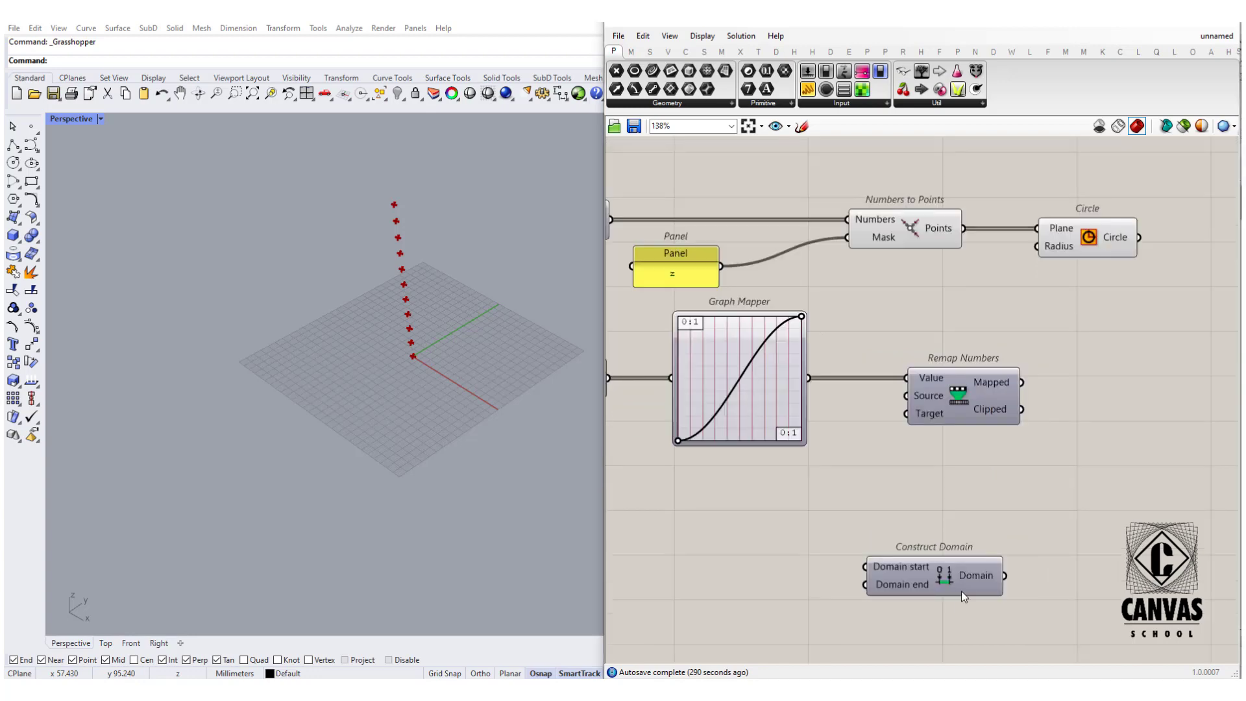
Step: Add a number slider set to 100 and connect it to the Domain start input of Construct Domain
double_click(718, 563)
type("1")
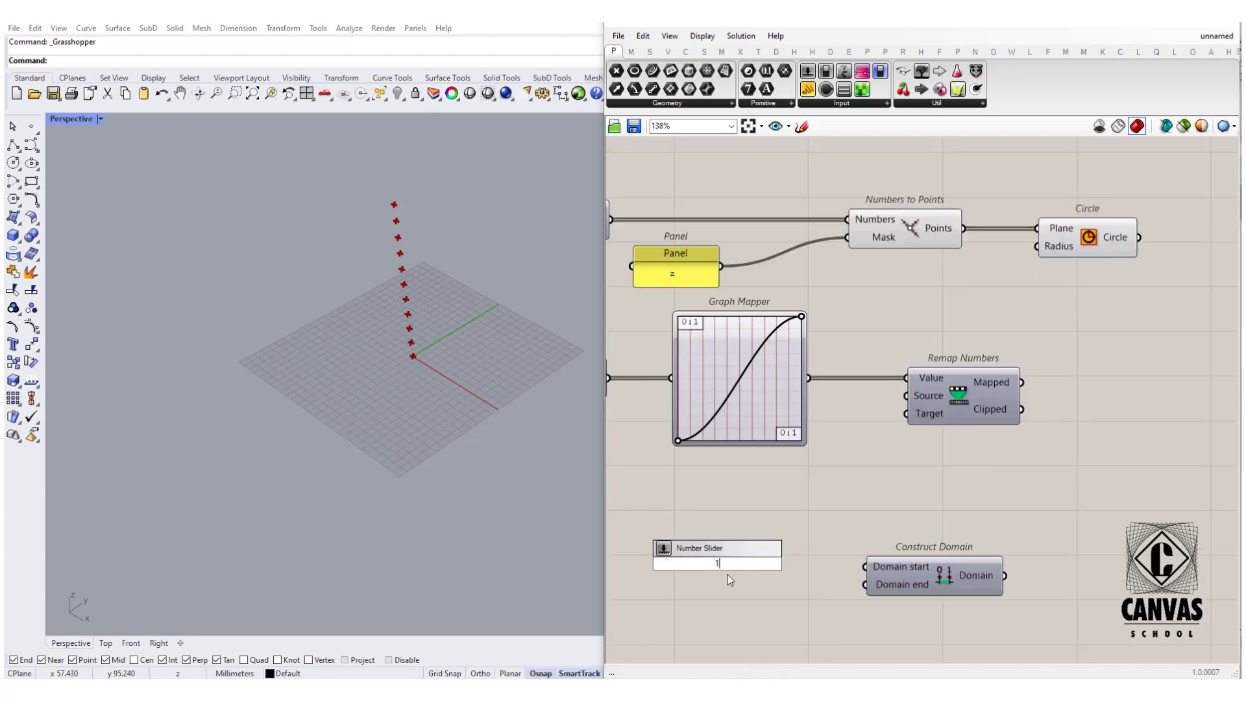
type("00")
key("Return")
scroll(740, 570, "up", 2)
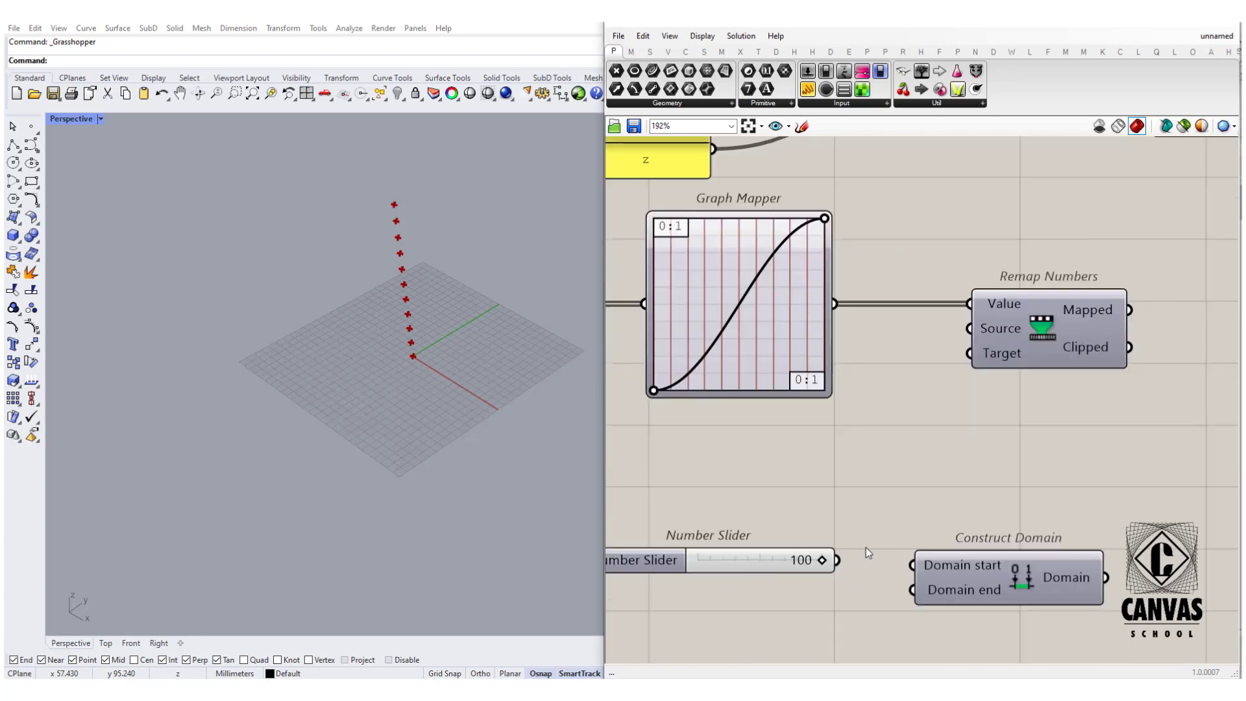
left_click_drag(838, 560, 912, 565)
Step: Duplicate the number slider below the original, set the copy to 20 and connect it to the Domain end input
left_click_drag(751, 567, 746, 622)
double_click(745, 620)
type("2")
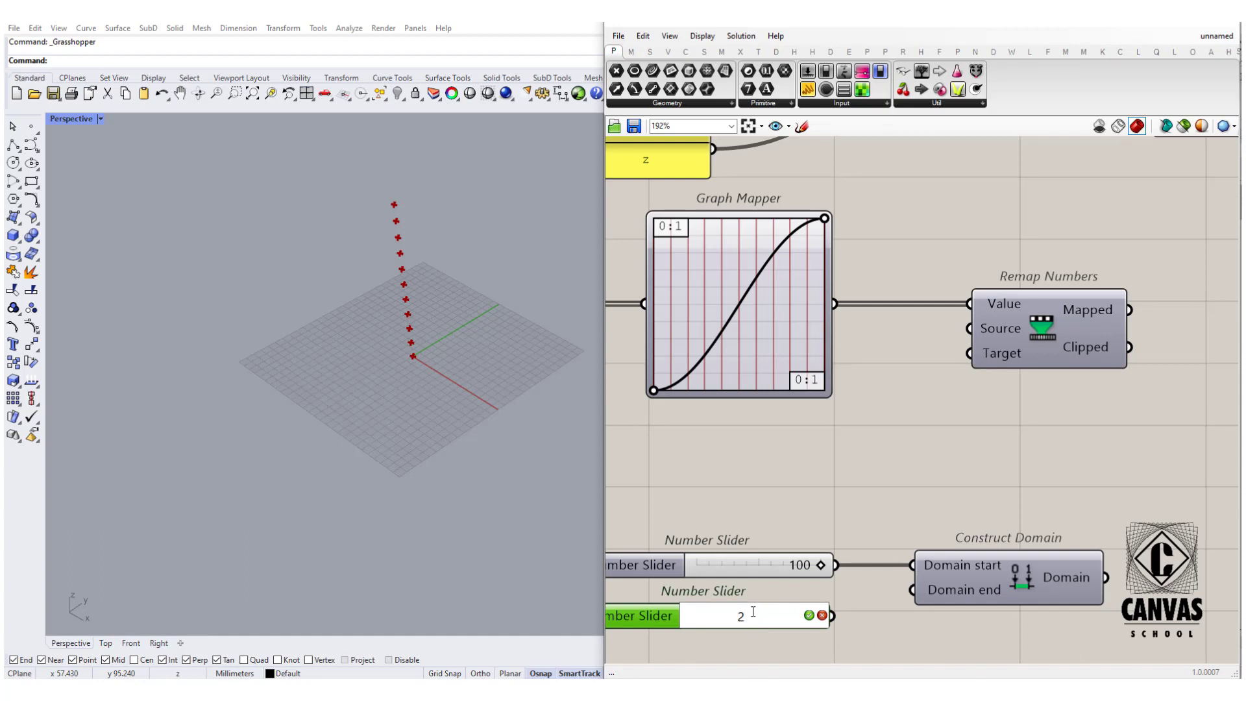
type("0")
left_click(808, 615)
left_click_drag(767, 622, 913, 589)
right_click_drag(970, 564, 884, 571)
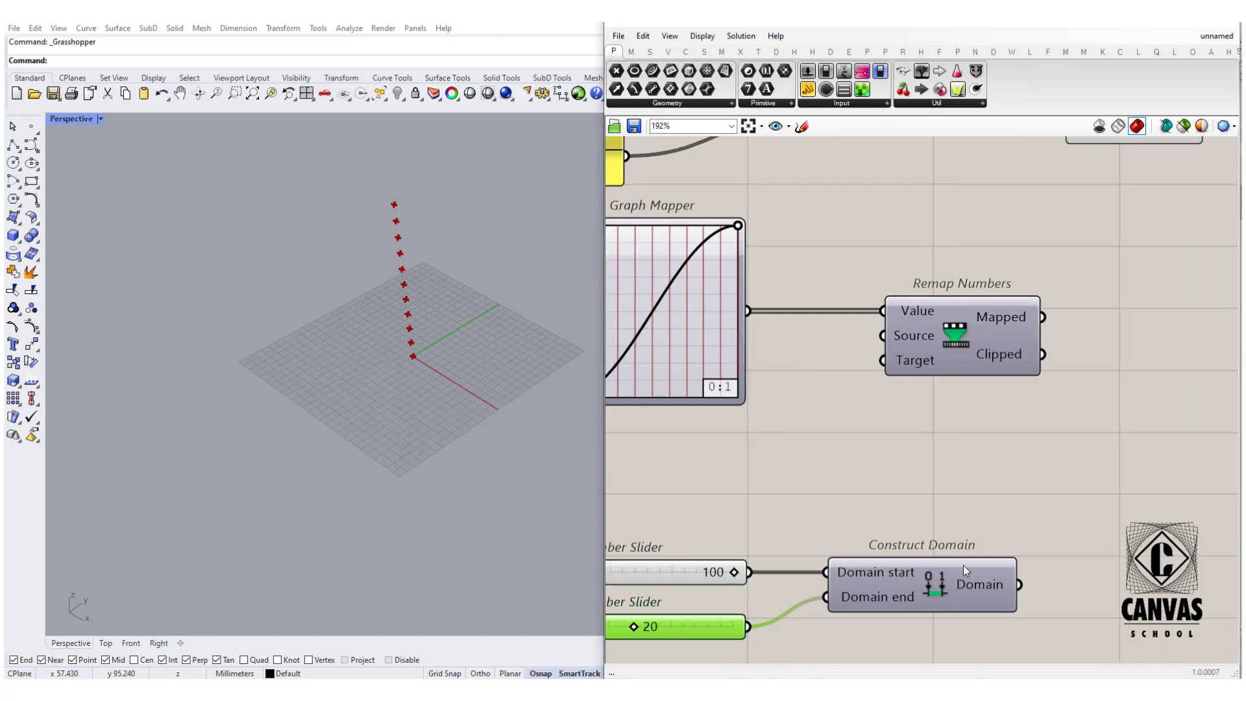
Step: Connect the constructed Domain to the Target of Remap Numbers and the Mapped output to the Circle's Radius
left_click_drag(1021, 585, 883, 360)
scroll(882, 469, "down", 3)
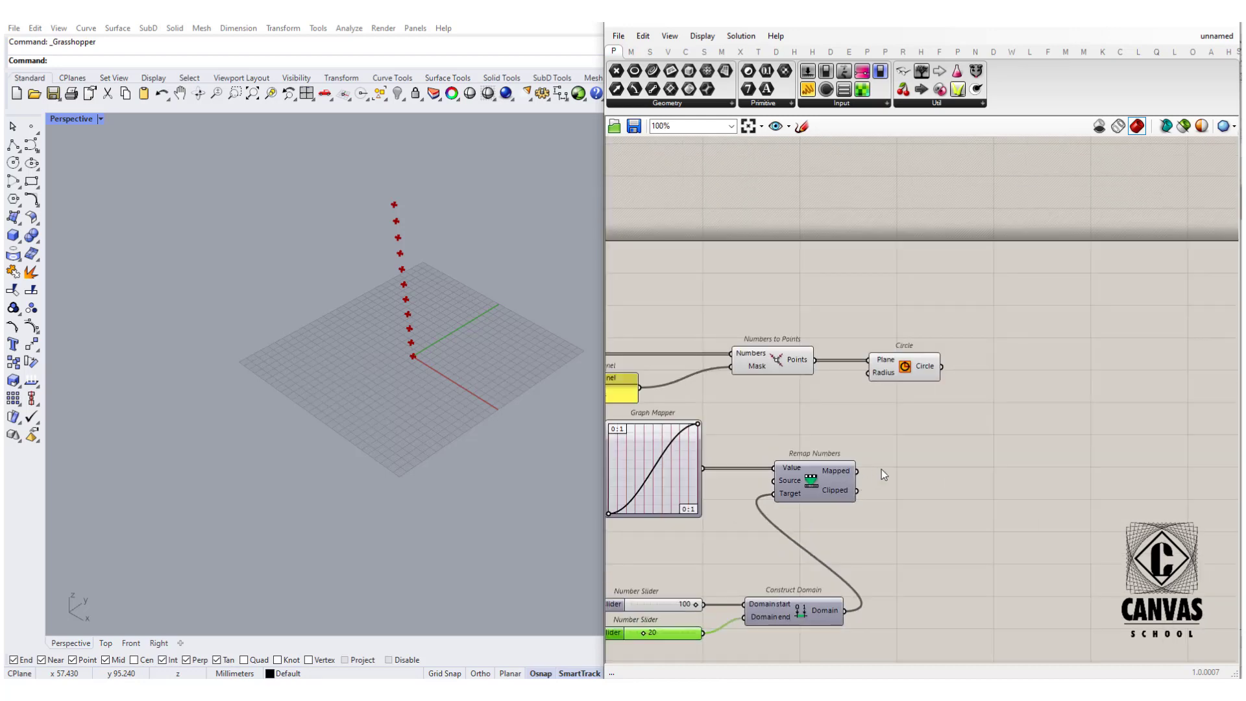
left_click_drag(857, 471, 869, 373)
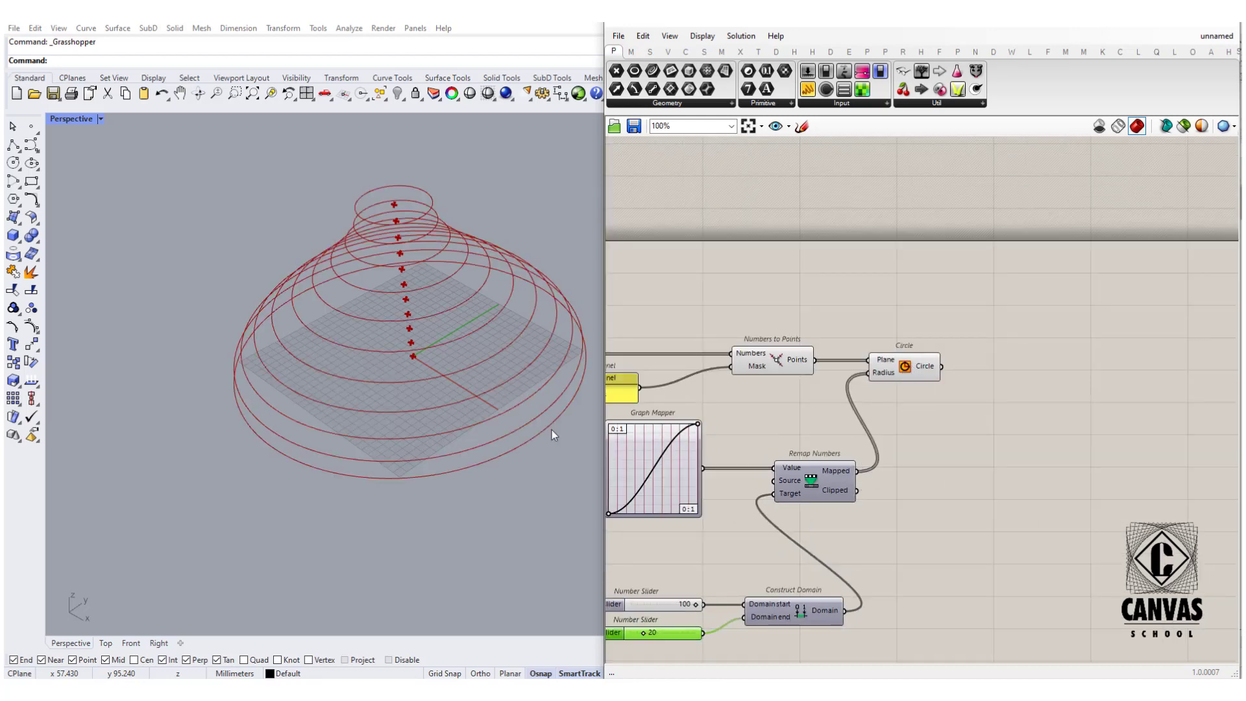
Step: Examine the stacked circles in the Perspective viewport and the sliders that drive the first Range component
right_click_drag(552, 430, 432, 368)
right_click_drag(809, 426, 882, 422)
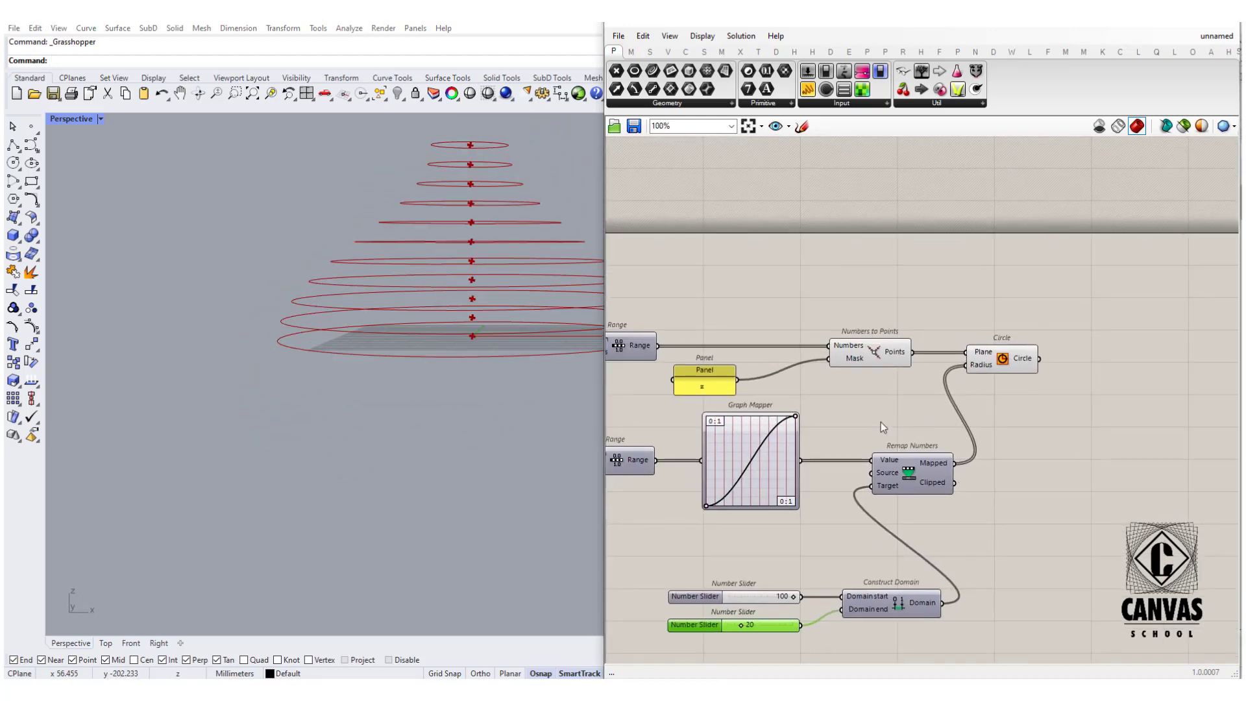
scroll(816, 367, "up", 4)
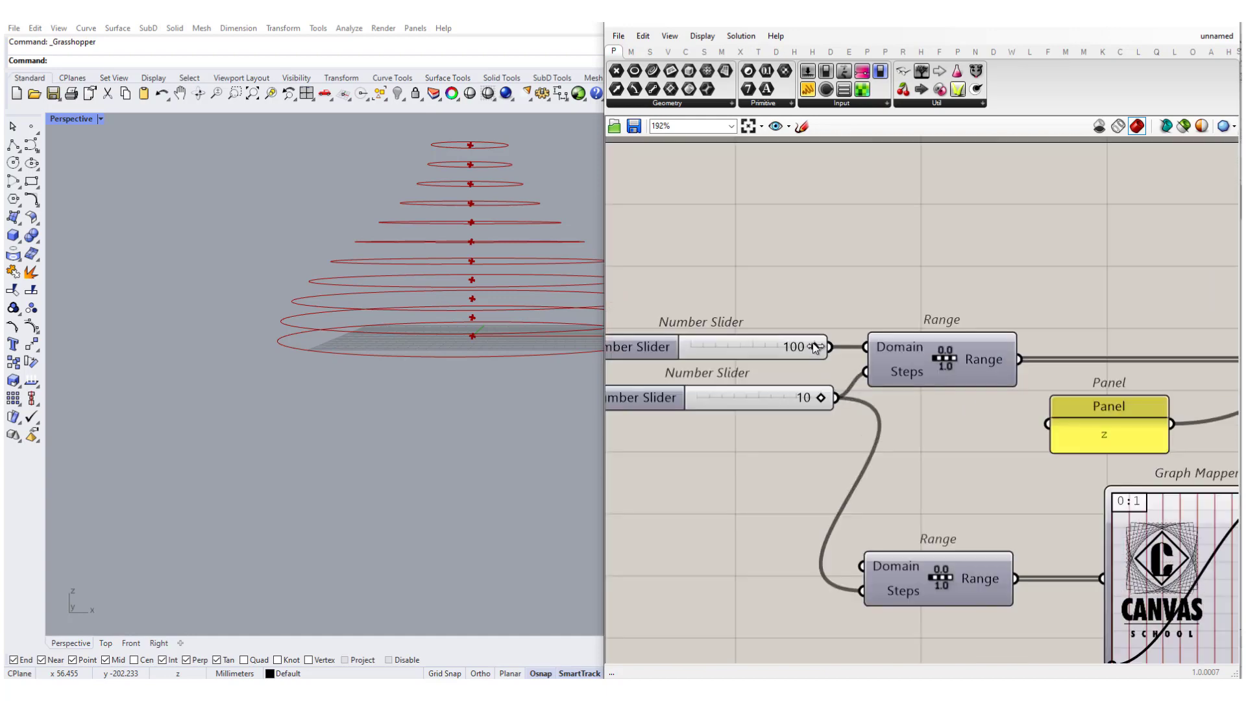
mouse_move(812, 344)
left_mouse_down()
mouse_move(792, 349)
mouse_move(821, 350)
left_mouse_up()
mouse_move(824, 399)
left_mouse_down()
mouse_move(796, 403)
mouse_move(835, 400)
left_mouse_up()
scroll(385, 300, "down", 8)
right_click_drag(370, 311, 338, 359)
scroll(338, 359, "up", 3)
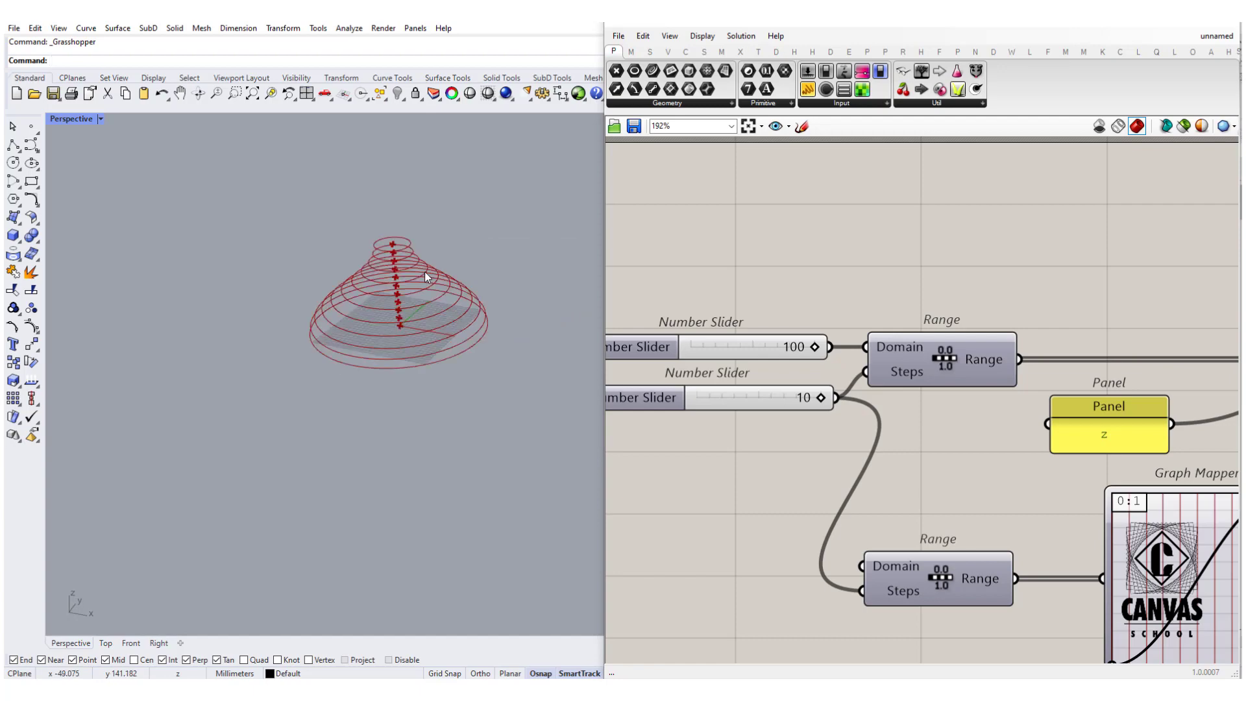
scroll(821, 329, "down", 7)
scroll(851, 333, "up", 5)
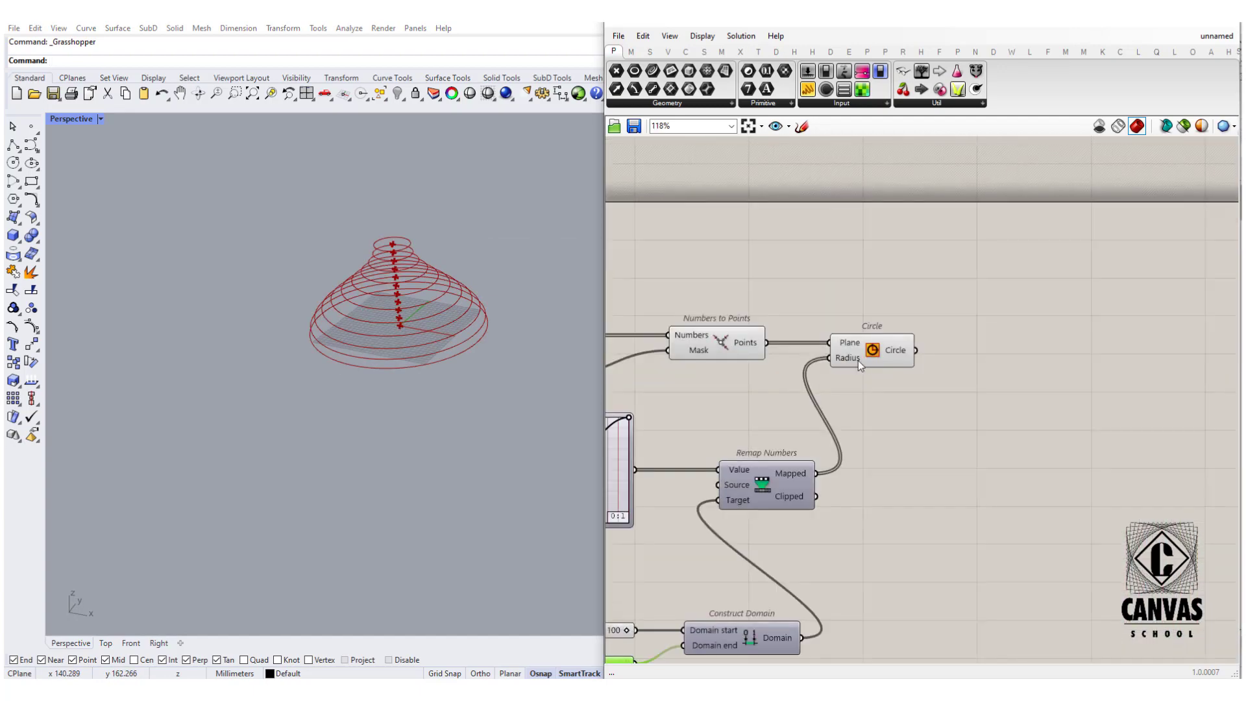
Step: Move the Circle component clear of Remap Numbers, add a Loft component and connect the Circle output to its Curves input
left_click(940, 352)
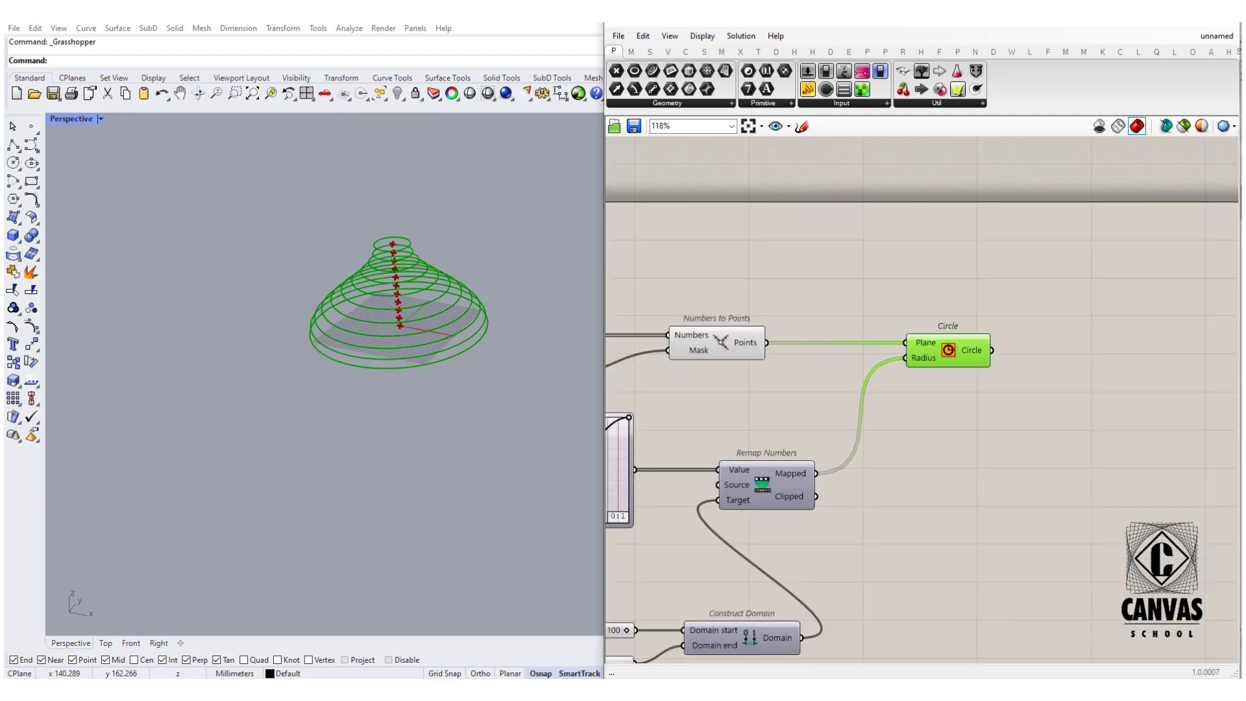
double_click(1125, 369)
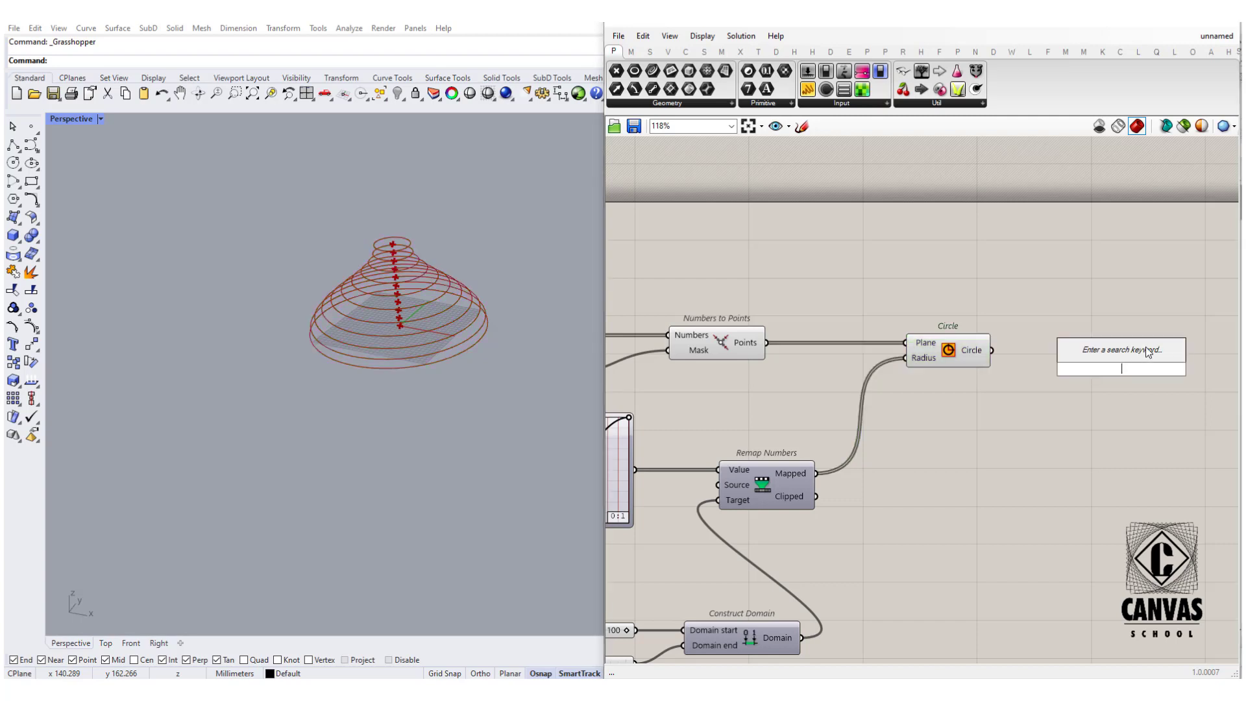
type("loft")
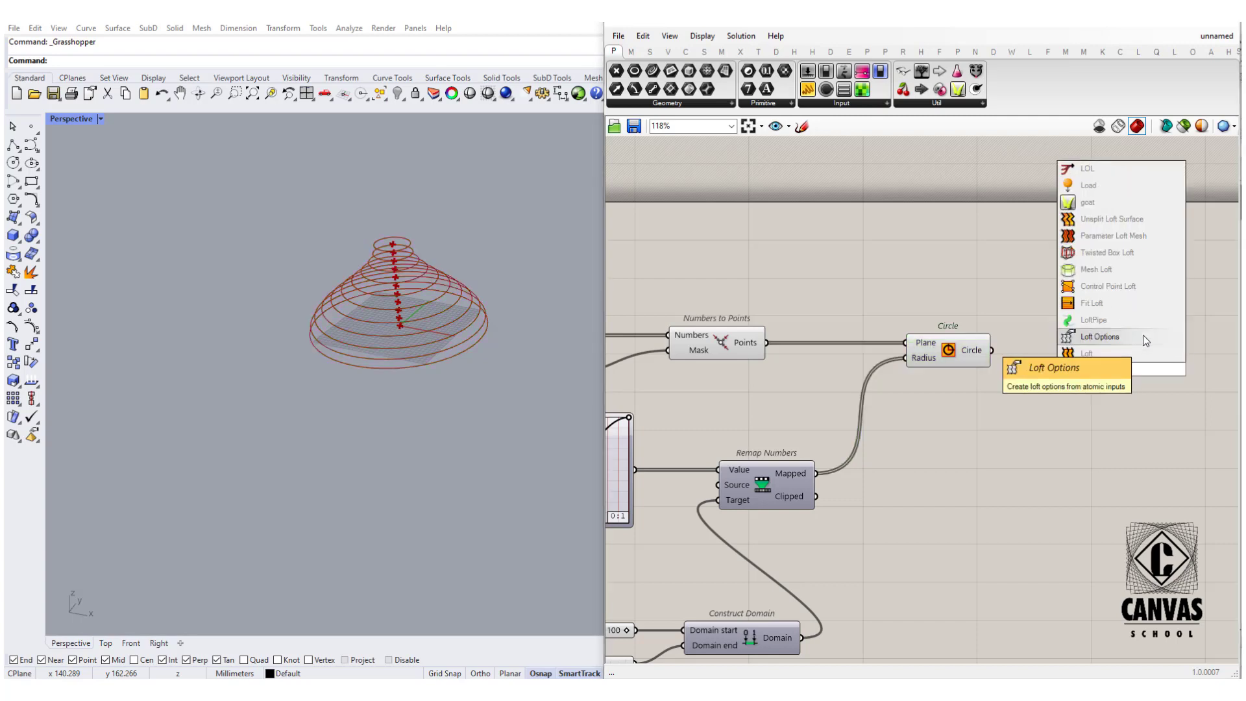
left_click(1138, 351)
right_click_drag(1137, 351, 956, 384)
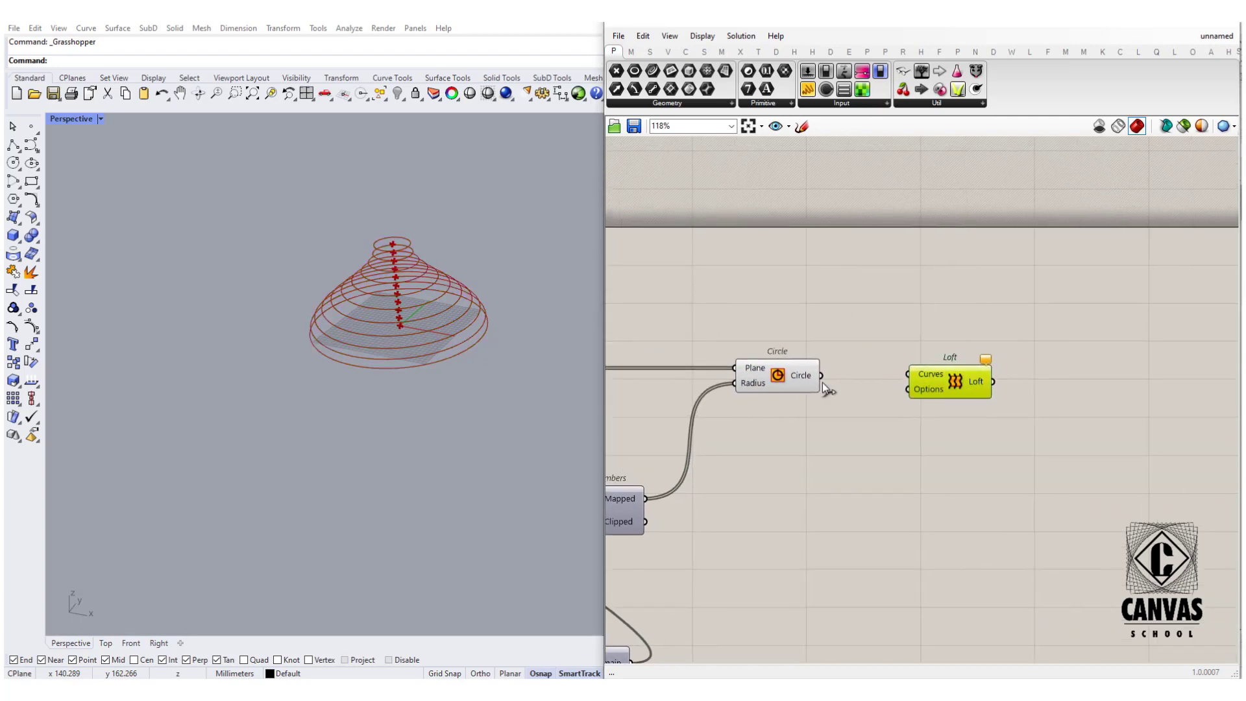
left_click_drag(823, 382, 1009, 386)
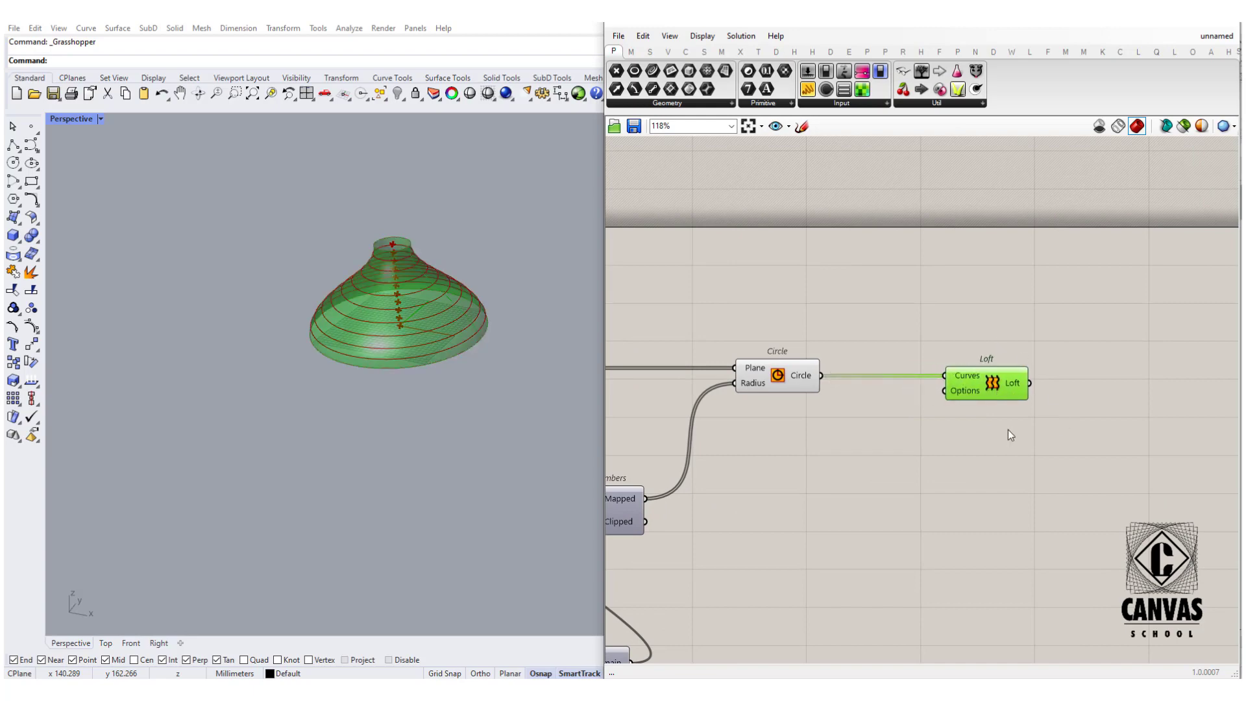
Step: Add an Isotrim component after Loft and connect the Loft output to its Surface input
scroll(1009, 432, "down", 3)
left_click(909, 392)
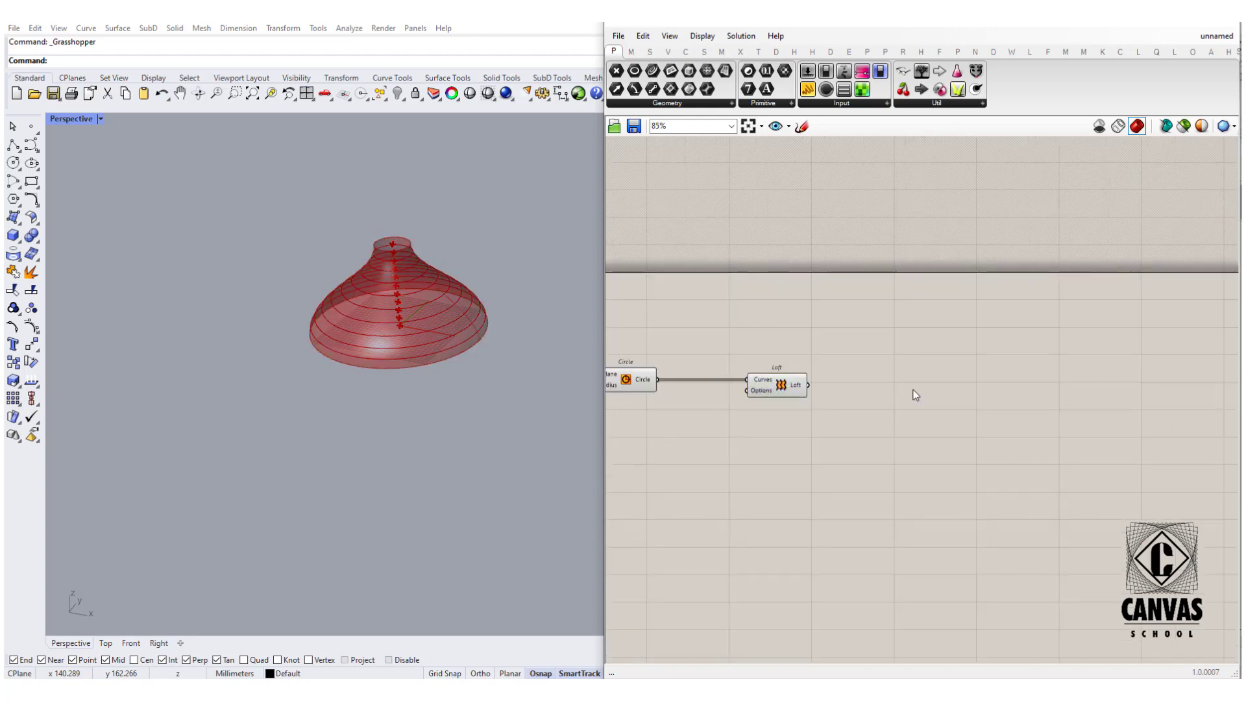
double_click(915, 394)
type("isotrim")
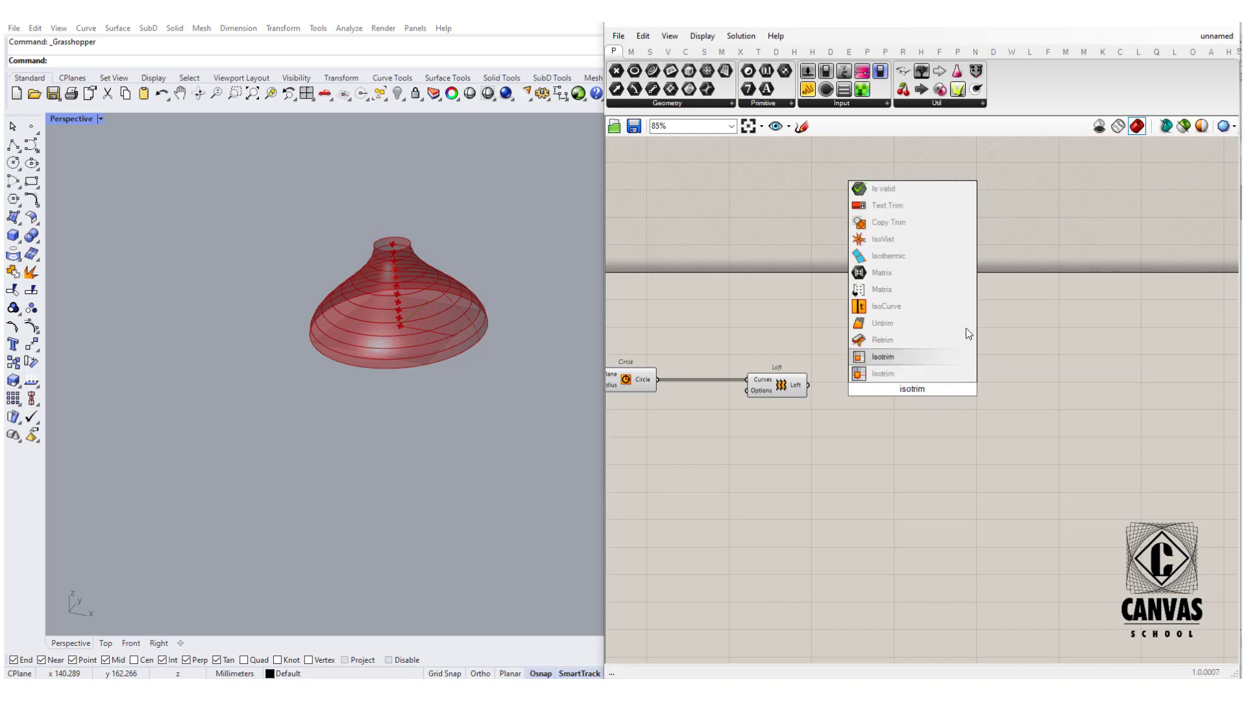
key("Return")
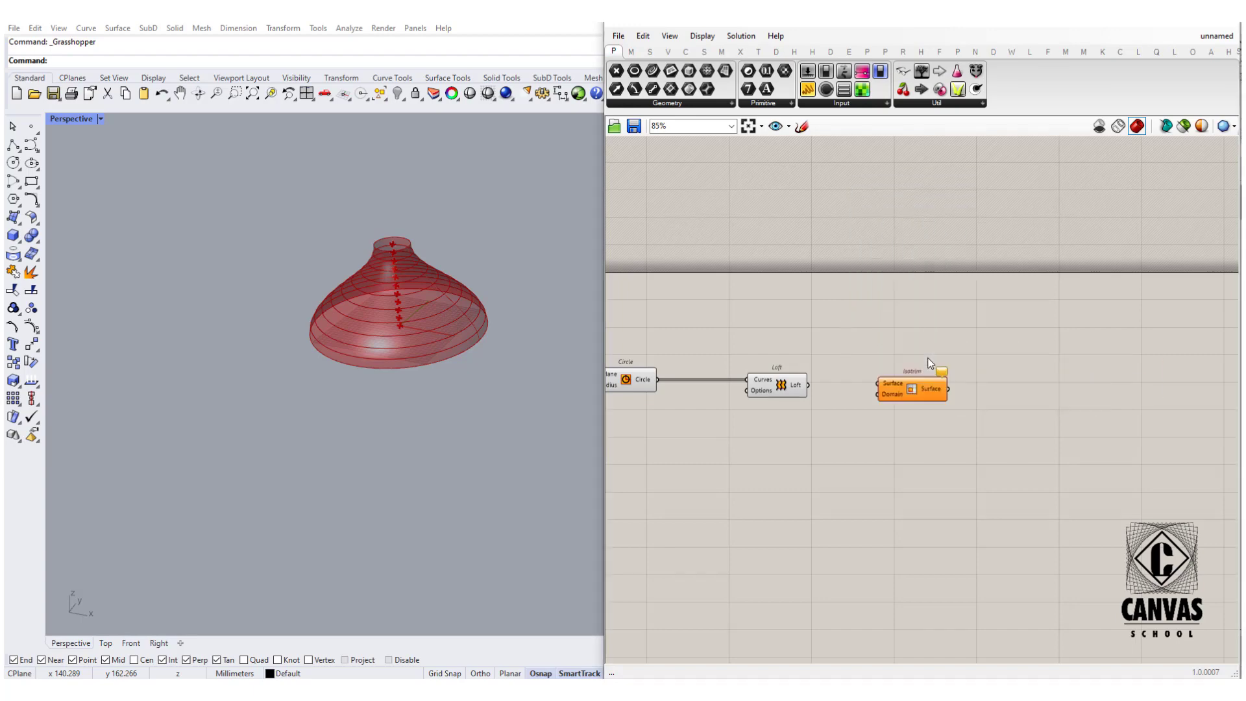
scroll(895, 383, "up", 3)
left_click(885, 386)
left_click_drag(744, 388, 906, 394)
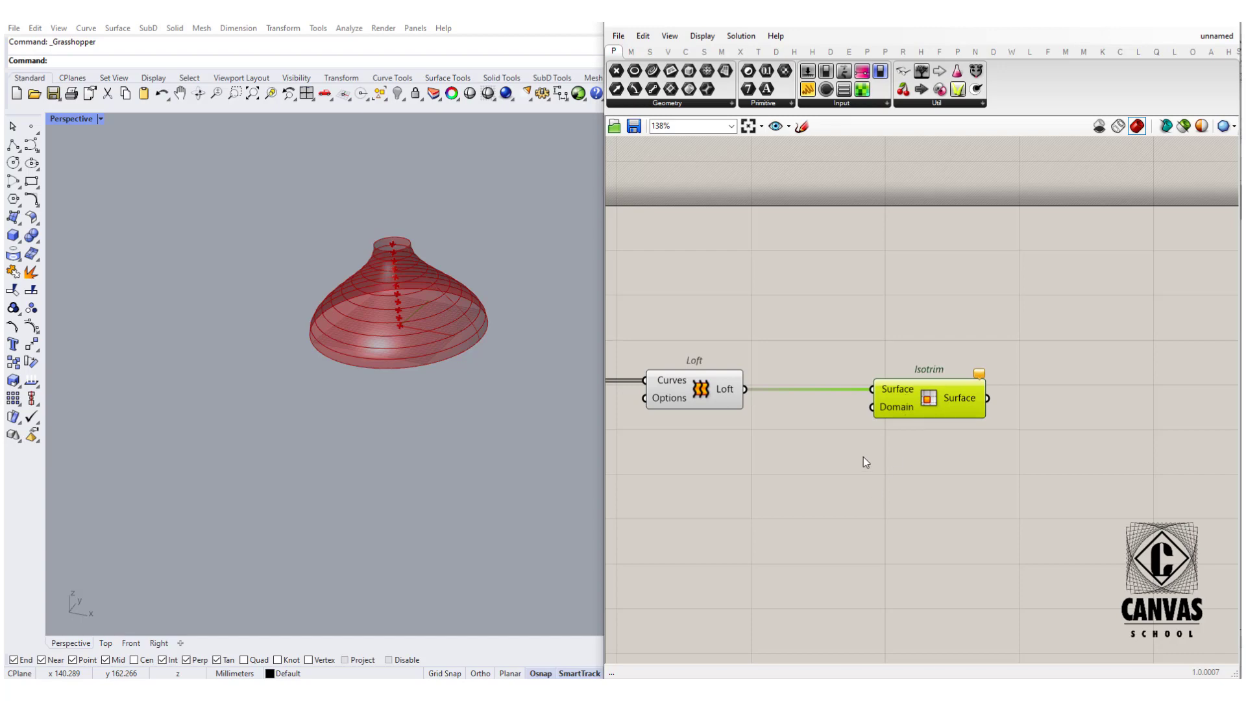
Step: Add a Construct Domain² component with Domain U and Domain V inputs below the Loft and Isotrim components
right_click_drag(457, 395, 323, 406)
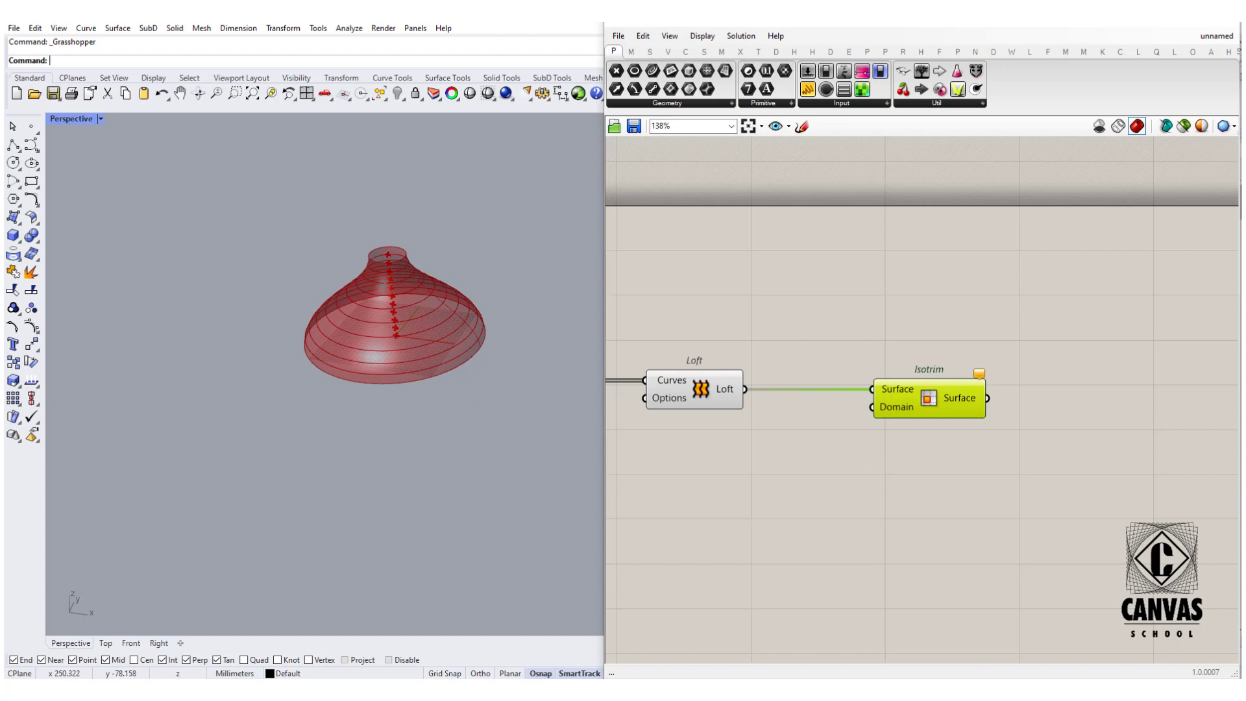
left_click(782, 506)
double_click(784, 508)
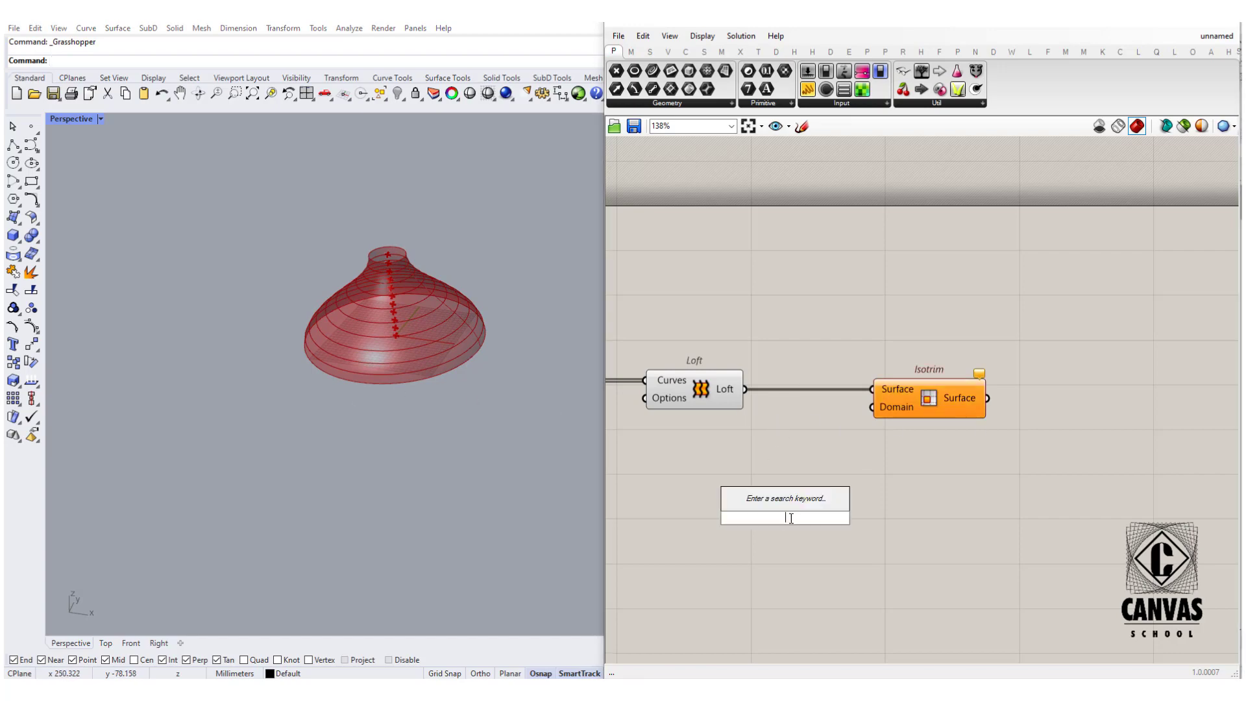
type("con")
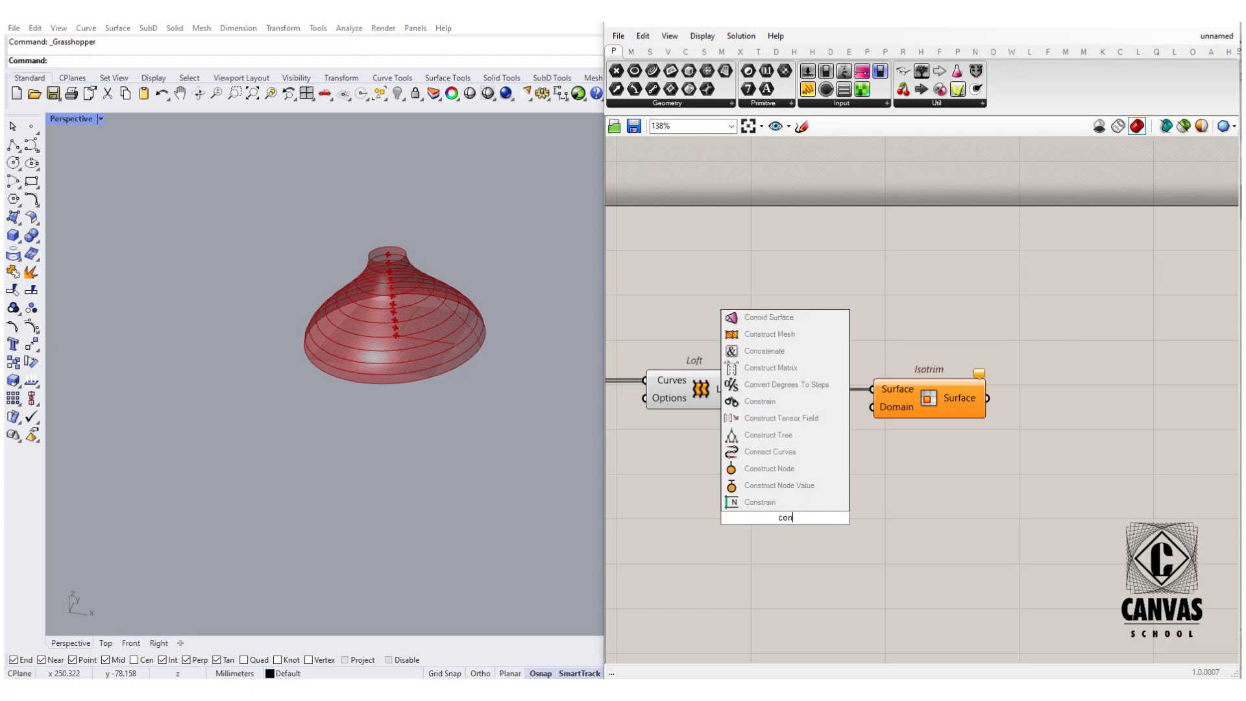
type("struct")
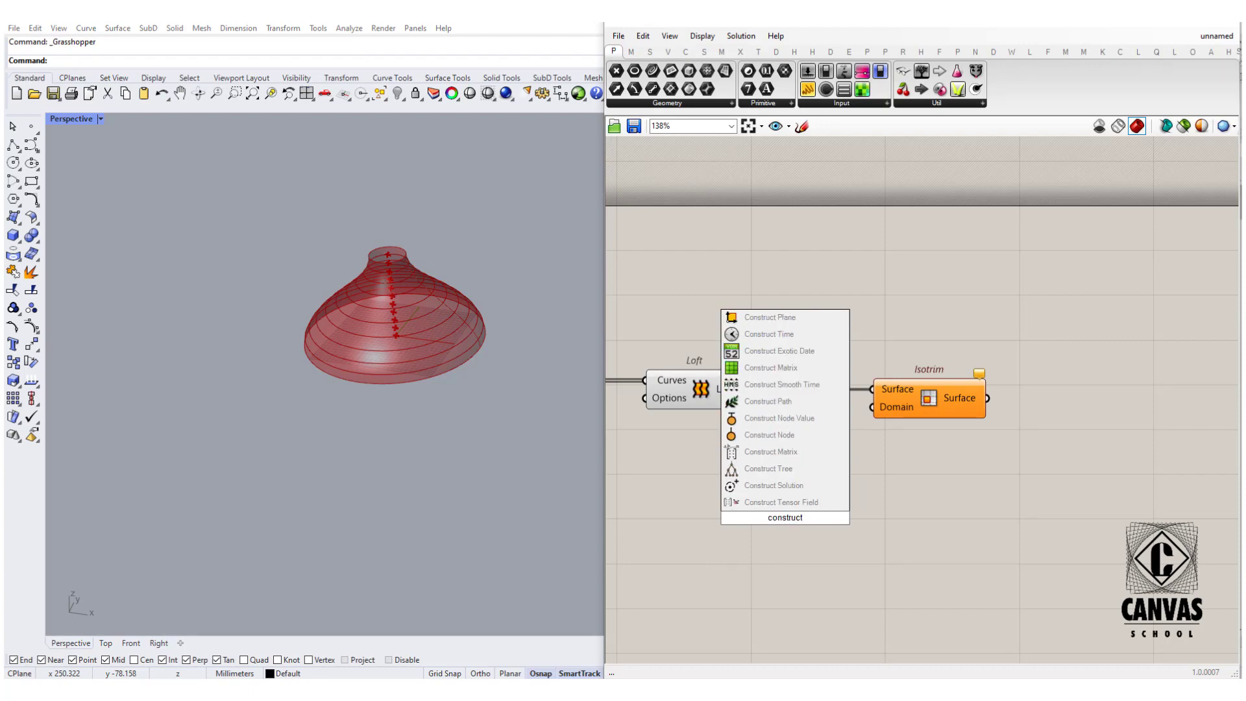
type(" do")
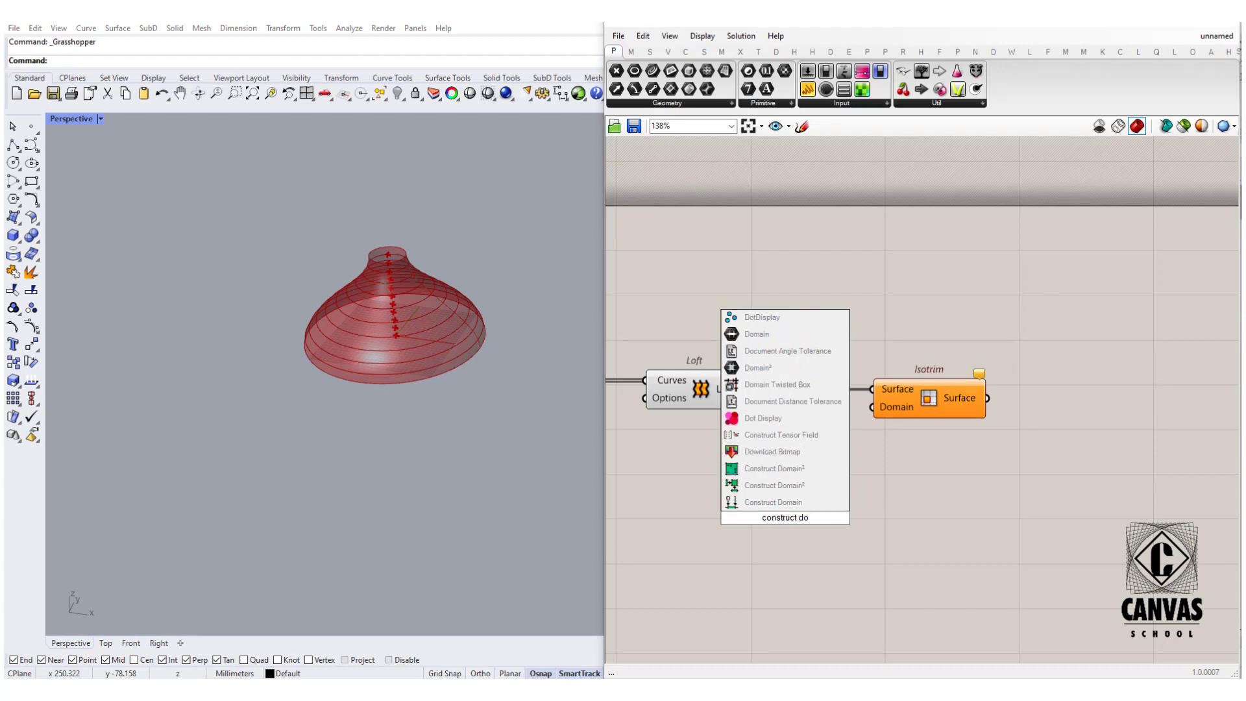
left_click(791, 487)
scroll(805, 492, "down", 3)
scroll(682, 510, "up", 3)
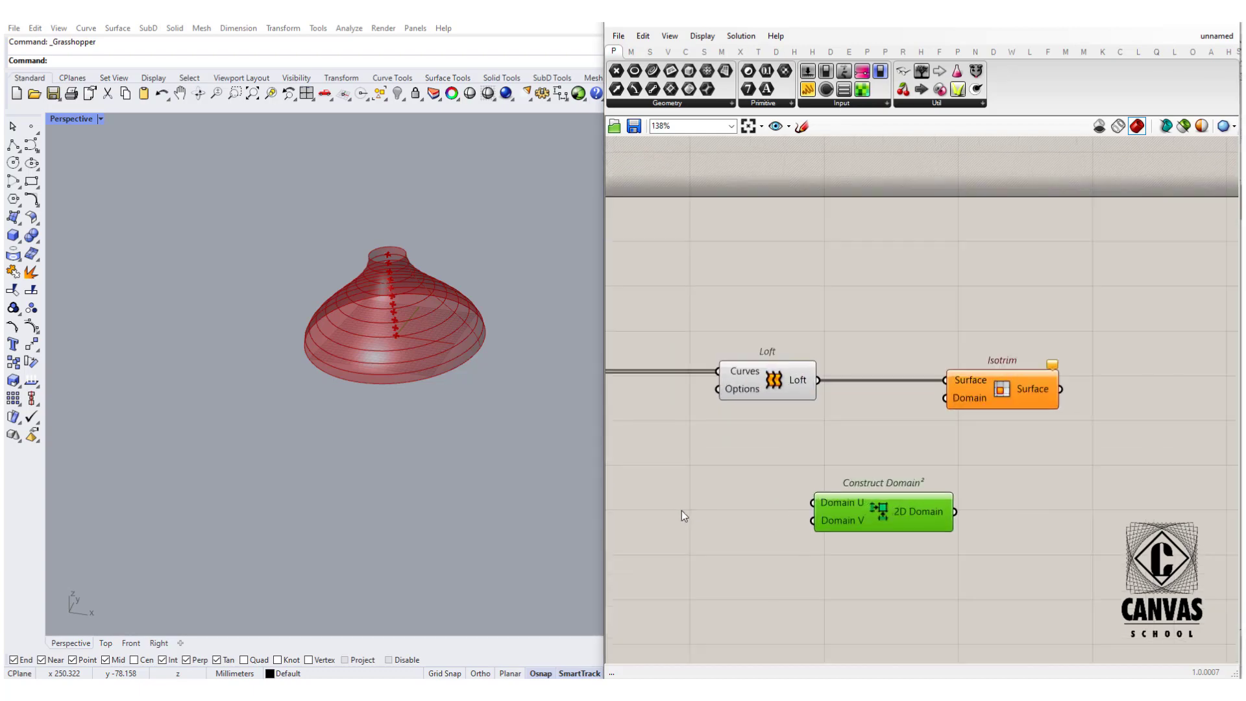
Step: Add a number slider set to 0.455 and connect it to the Domain U input of Construct Domain²
double_click(682, 510)
type("0.455")
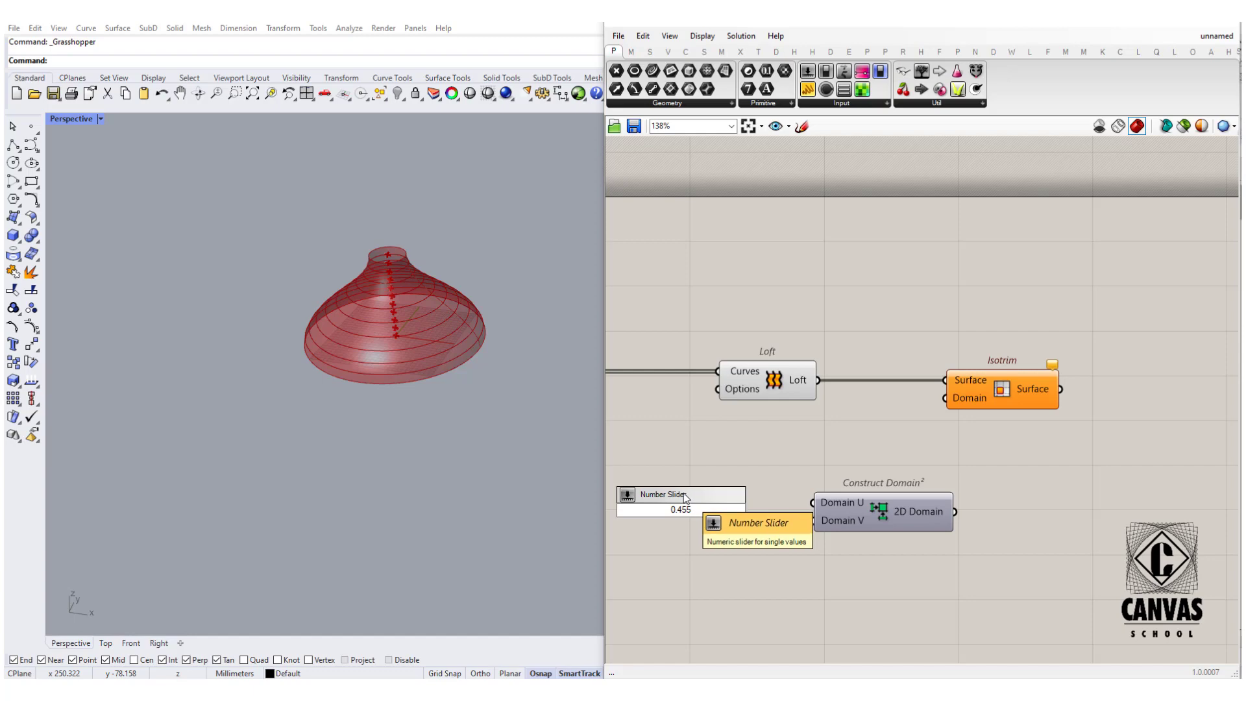
key("Return")
scroll(803, 519, "up", 2)
left_click_drag(791, 514, 844, 505)
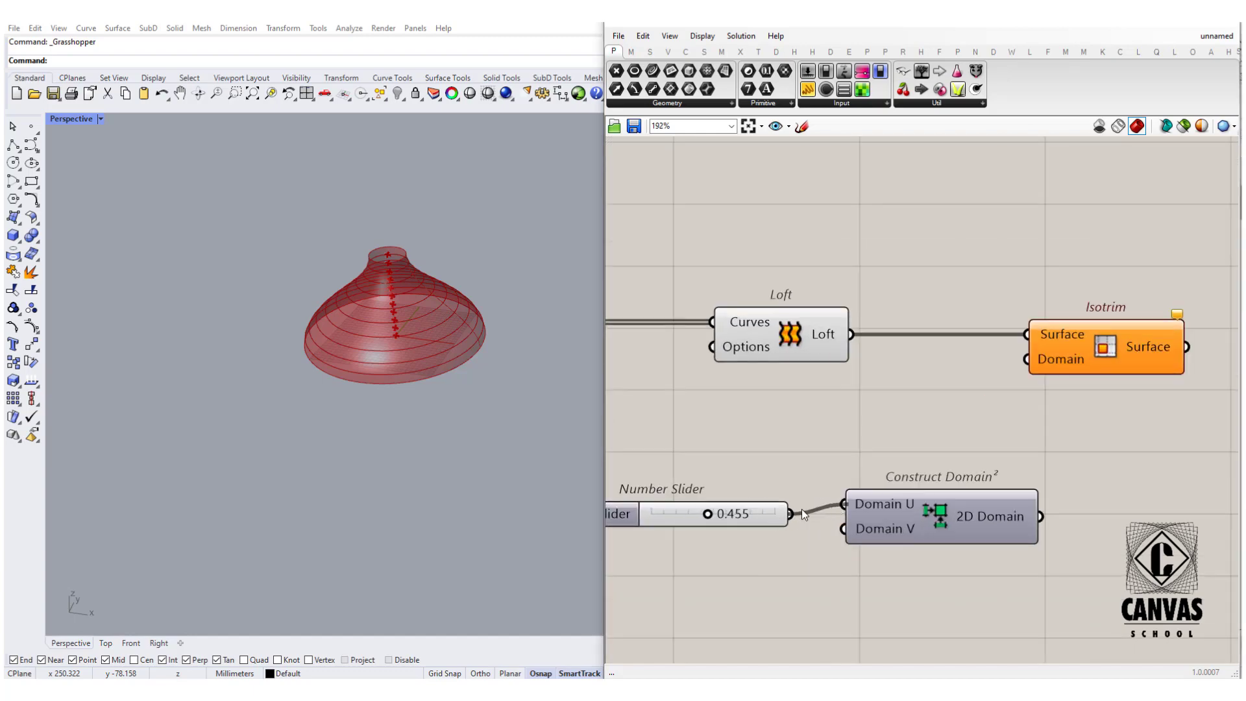
left_click_drag(745, 530, 752, 507)
Step: Turn off the Rhino preview of all the components that precede Isotrim
scroll(884, 404, "down", 6)
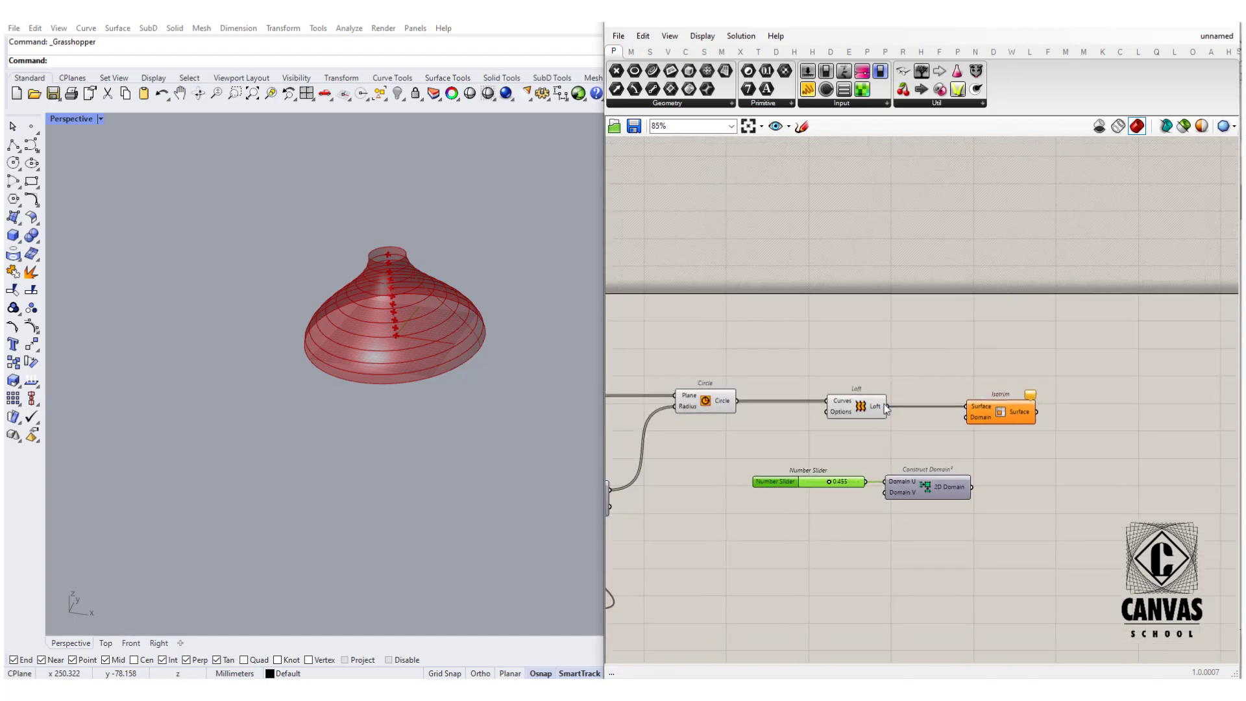
left_click_drag(890, 363, 617, 496)
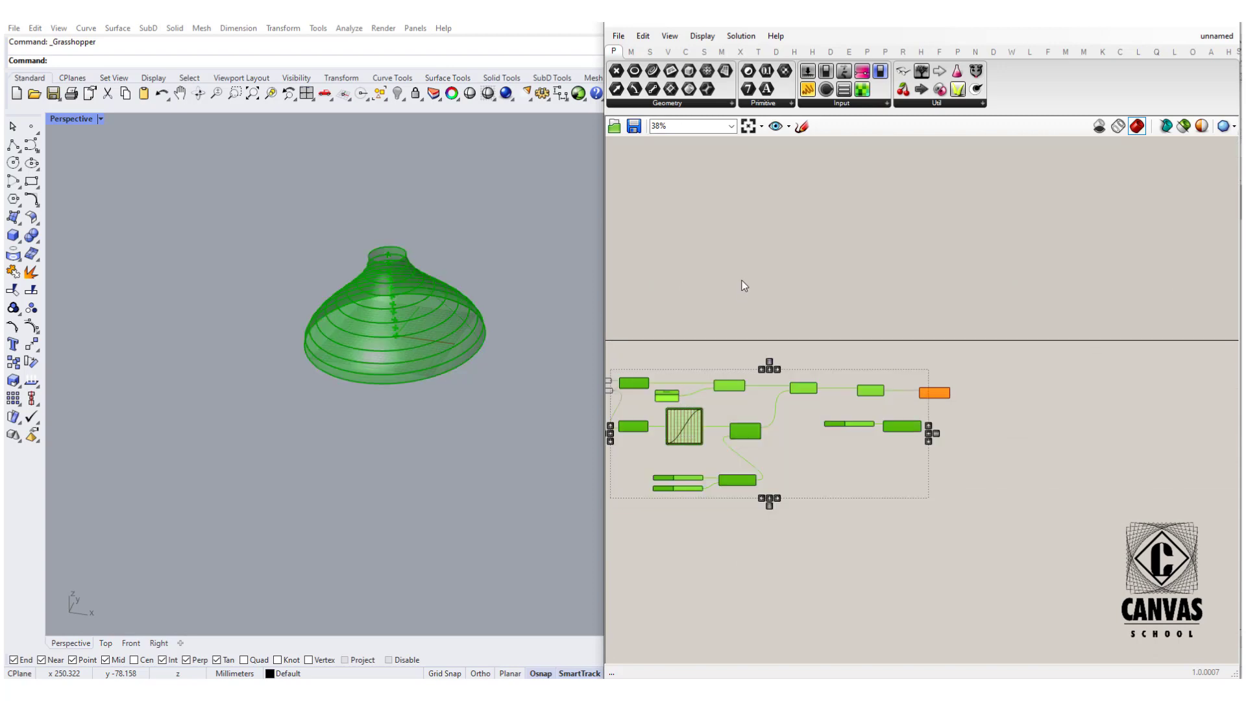
right_click(743, 281)
left_click(797, 302)
scroll(897, 361, "up", 5)
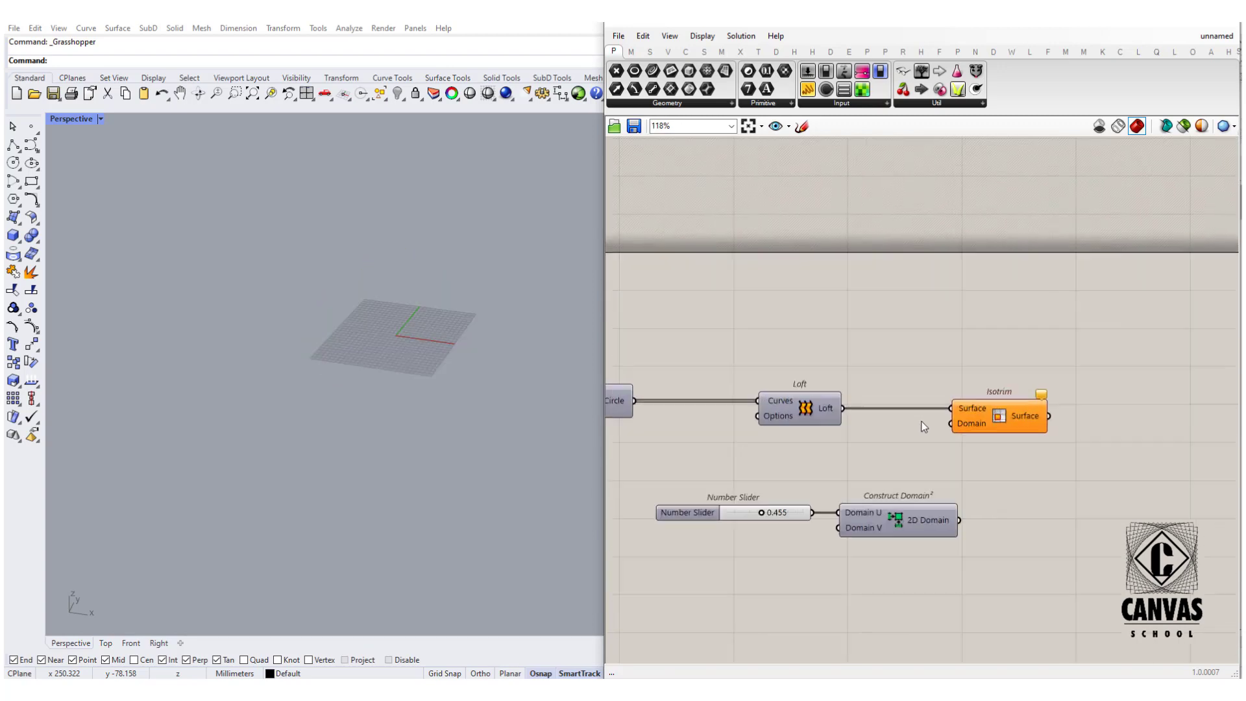
Step: Connect the 2D Domain output to Isotrim's Domain input and reparameterize Isotrim's Surface input
left_click_drag(959, 520, 951, 423)
scroll(970, 413, "up", 2)
right_click(973, 405)
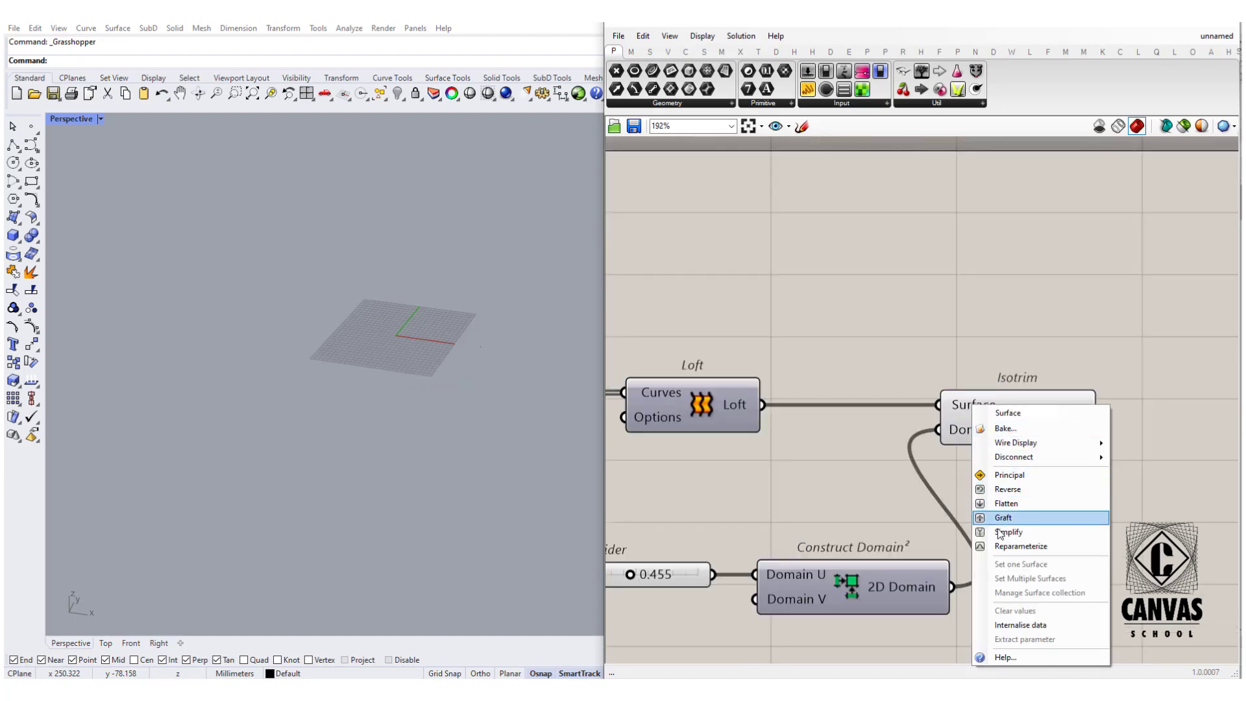
left_click(1021, 546)
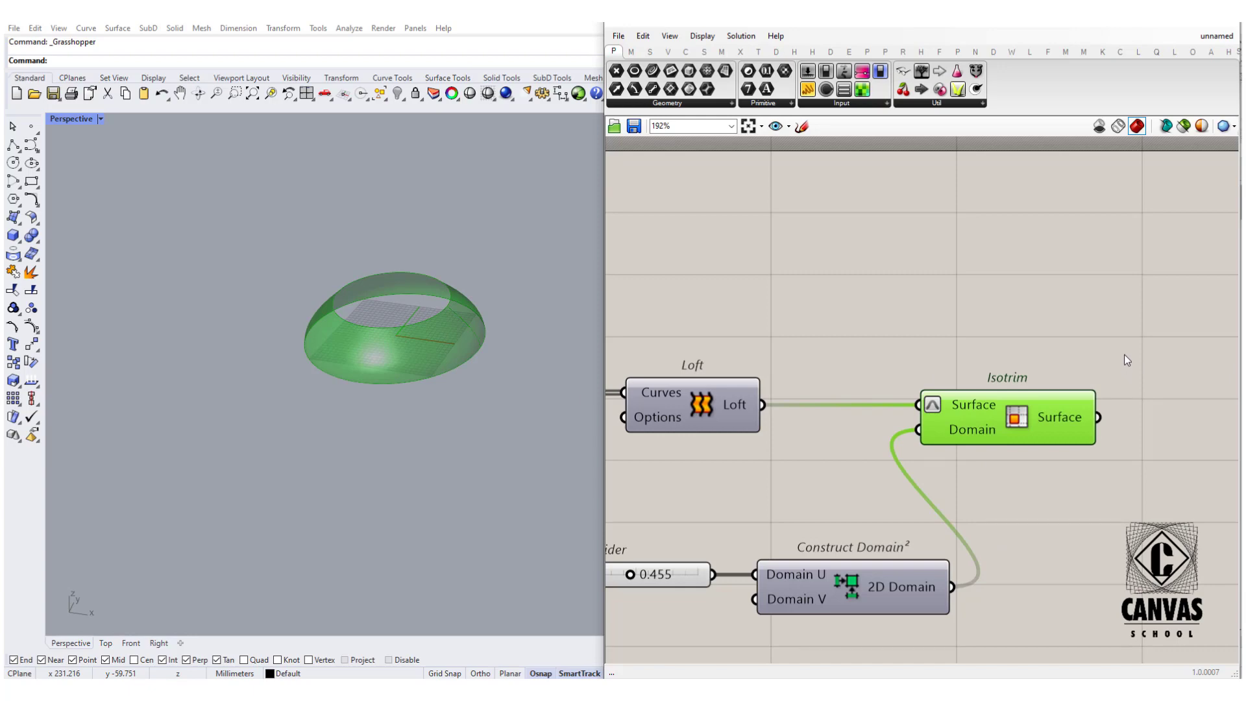
Step: Add a Mesh Brep component beside Isotrim and connect the trimmed Surface output to its Brep input
scroll(957, 345, "down", 1)
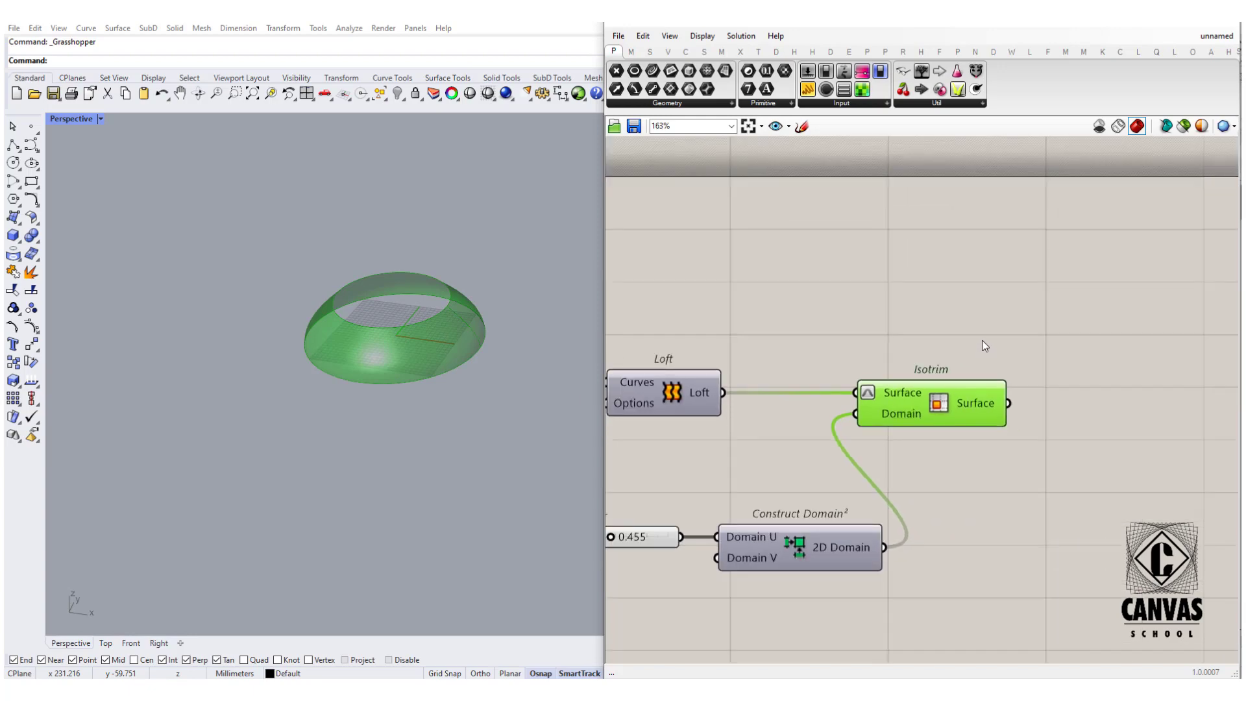
scroll(982, 340, "down", 3)
scroll(996, 380, "up", 1)
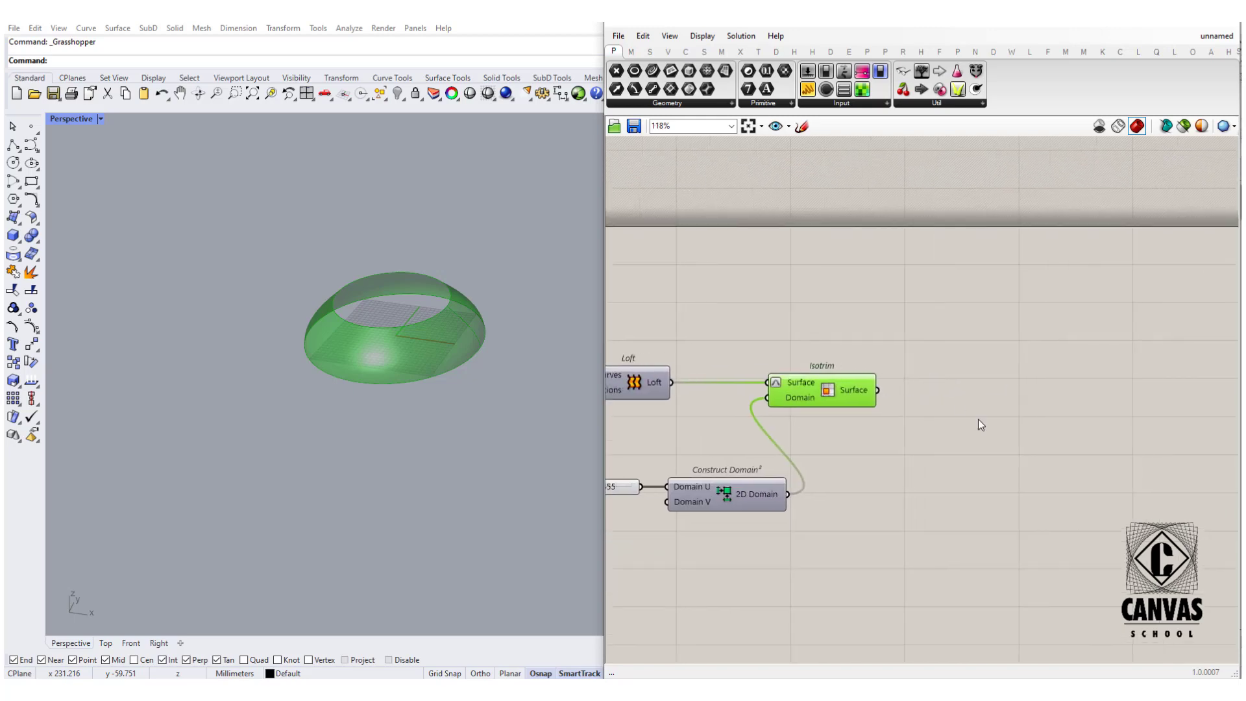
double_click(994, 436)
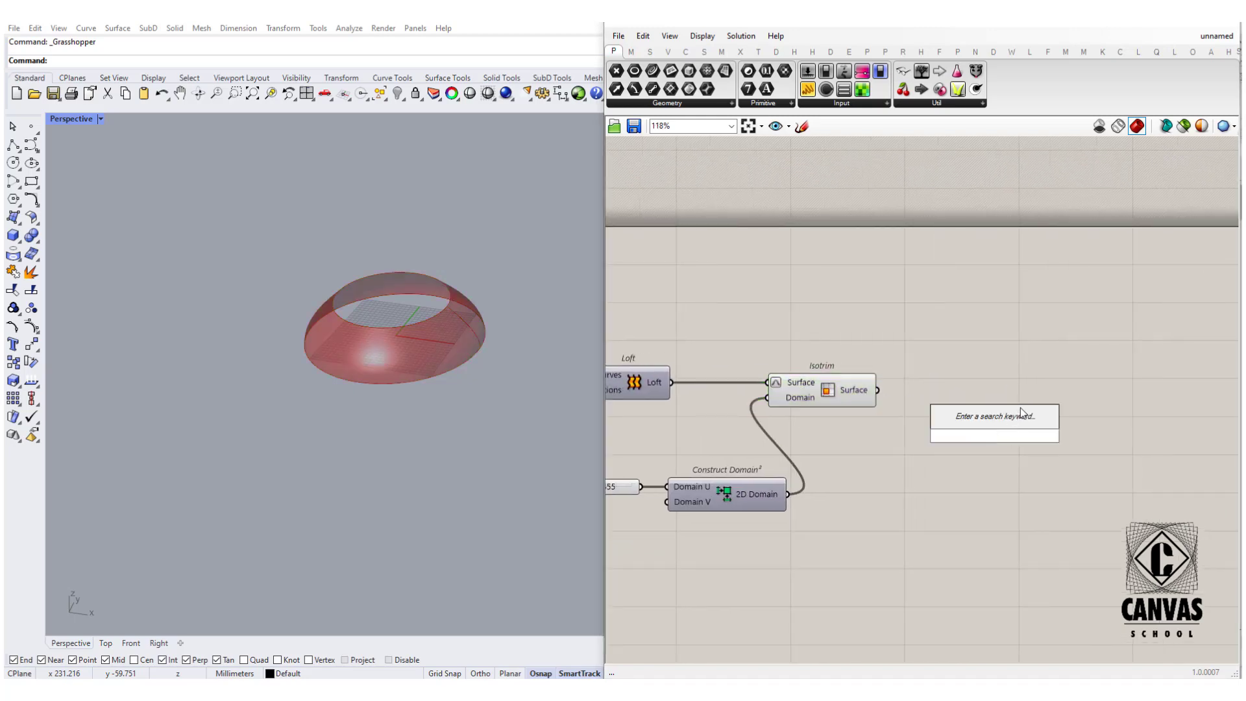
type("mesh bre")
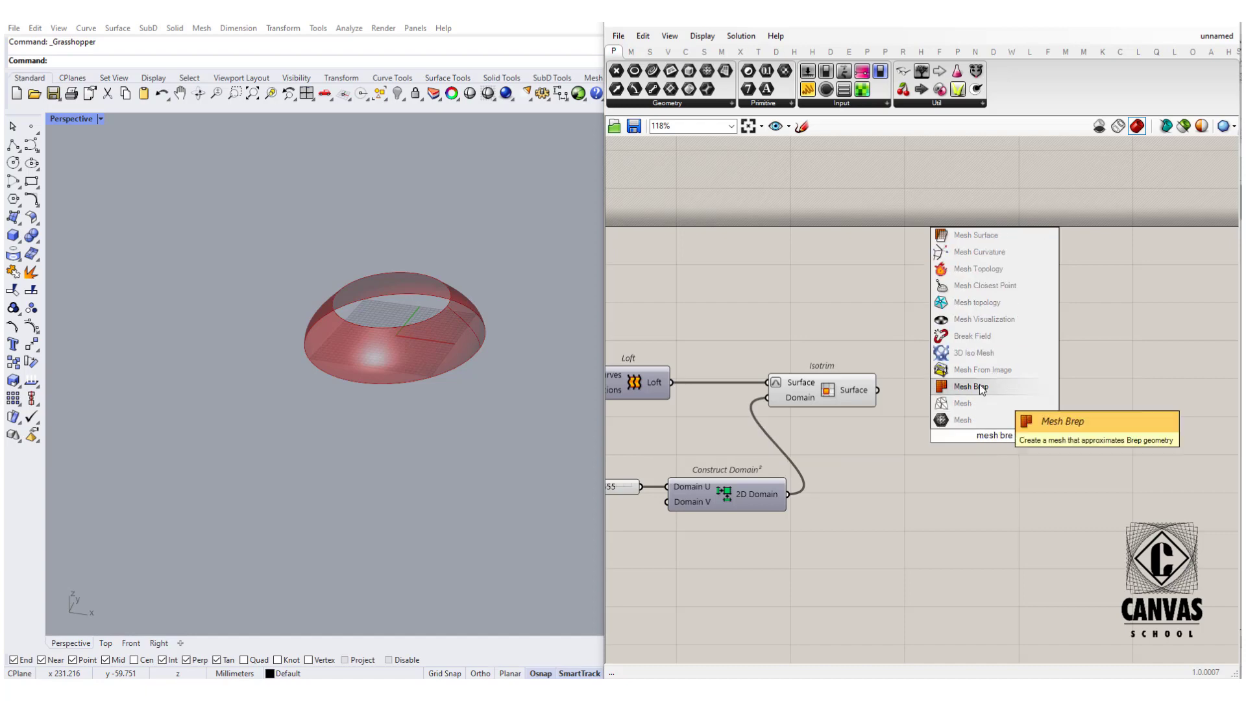
left_click(980, 387)
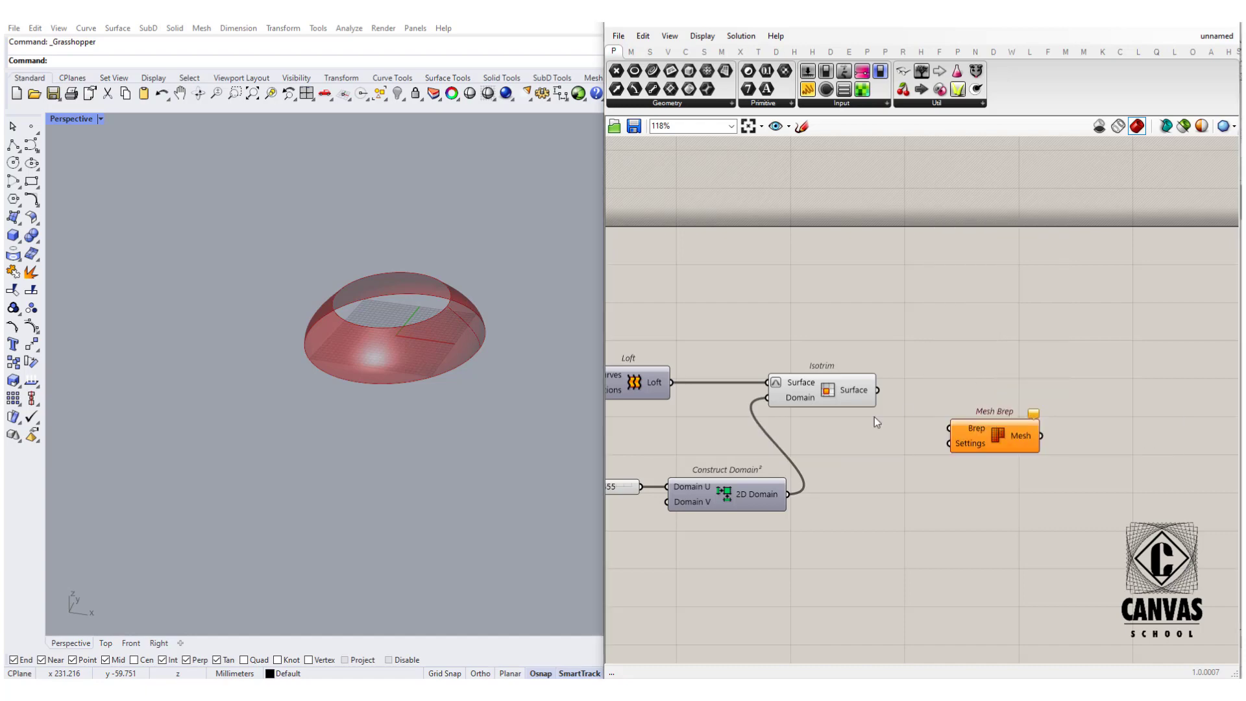
scroll(874, 417, "up", 1)
left_click_drag(998, 441, 968, 390)
left_click_drag(880, 384, 1002, 393)
Step: Add a Settings (Custom) mesh component and connect its Settings output to the Settings input of Mesh Brep
left_click(979, 521)
double_click(979, 521)
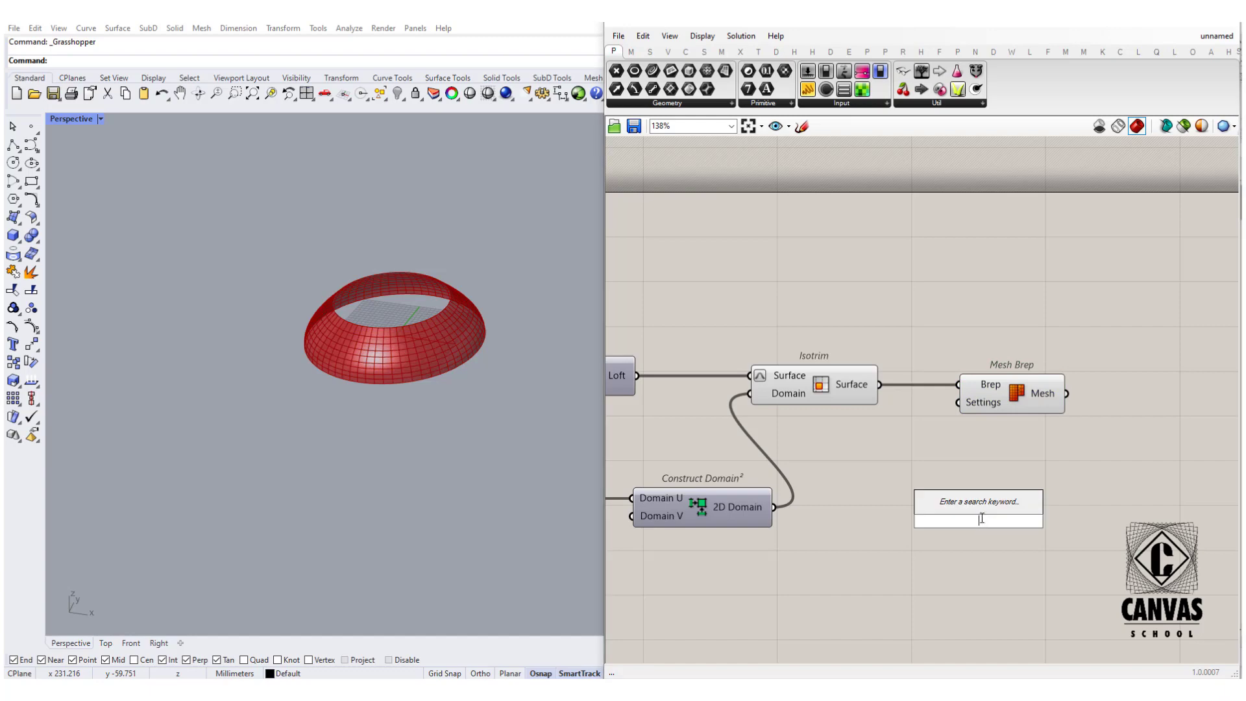
type("settin")
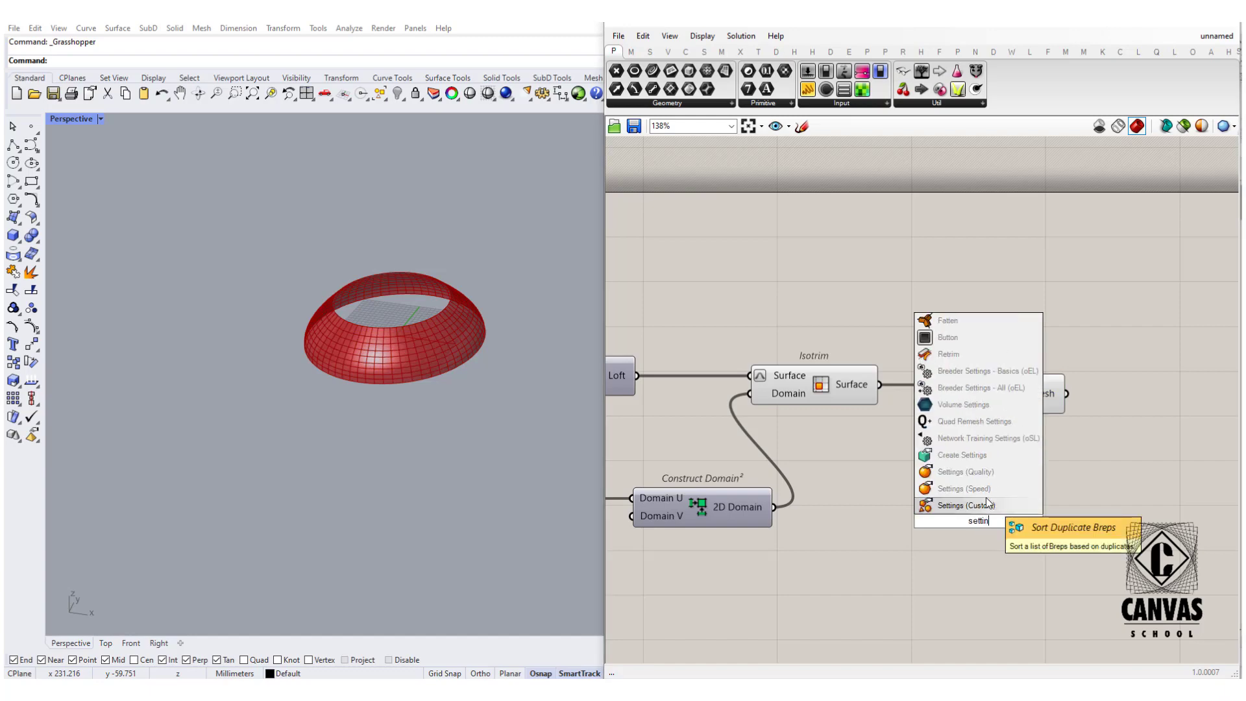
left_click(967, 505)
scroll(974, 500, "down", 3)
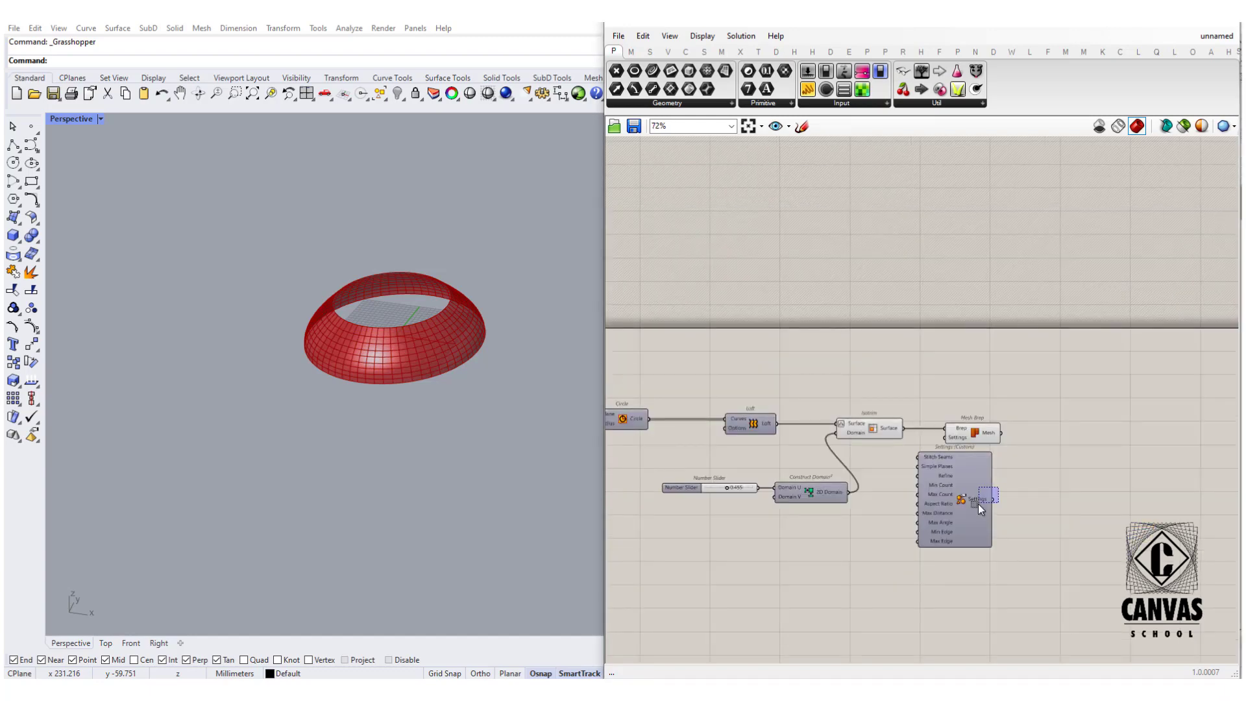
left_click(962, 514)
scroll(1039, 497, "up", 4)
left_click_drag(946, 378, 1064, 381)
scroll(984, 491, "up", 1)
left_click_drag(952, 529, 1002, 317)
scroll(1052, 390, "down", 2)
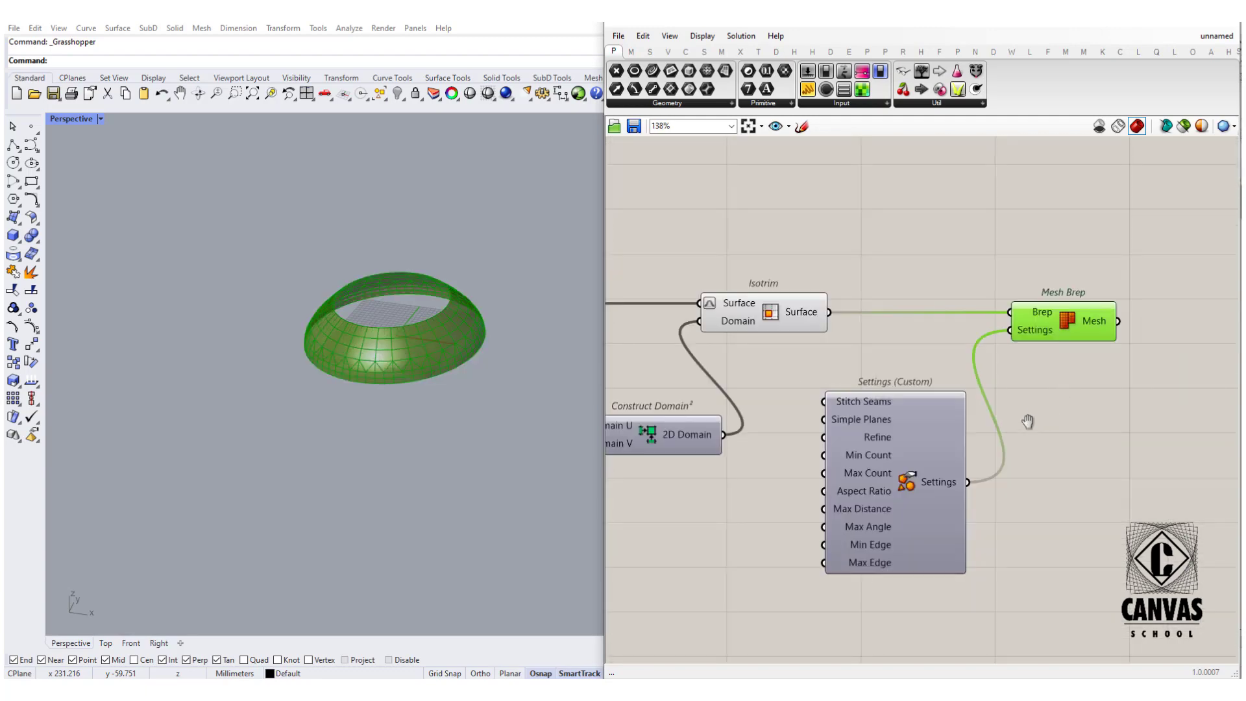
Step: Add a number slider set to 10 and connect it to both the Max Edge and Min Edge inputs of Settings (Custom)
scroll(1039, 422, "down", 2)
scroll(857, 513, "up", 2)
double_click(856, 512)
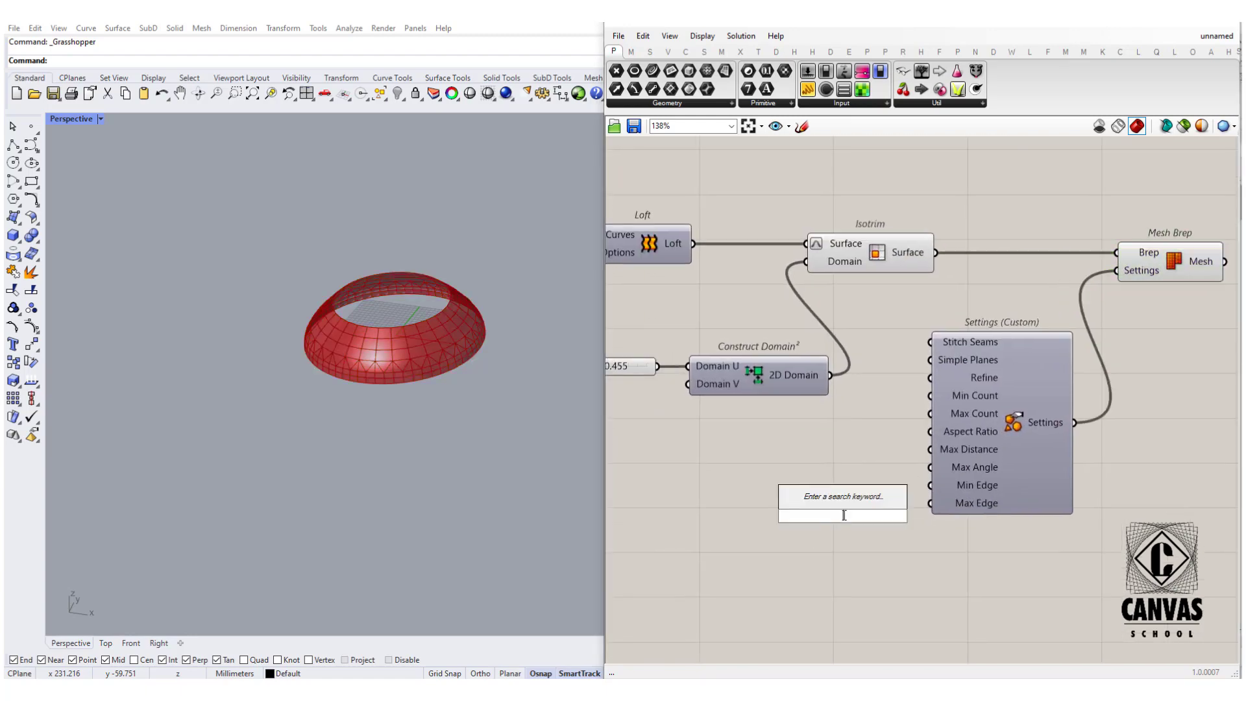
type("10")
key("Return")
scroll(903, 483, "up", 3)
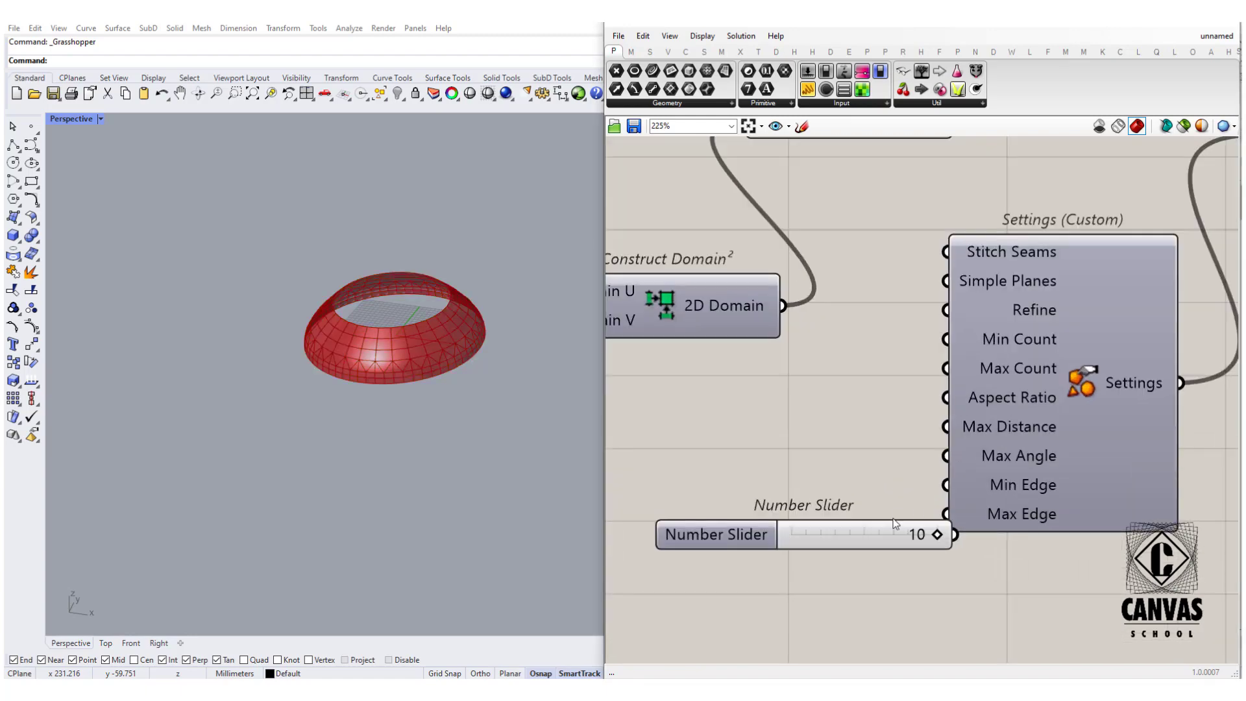
left_click(811, 511)
left_click_drag(897, 505, 945, 485)
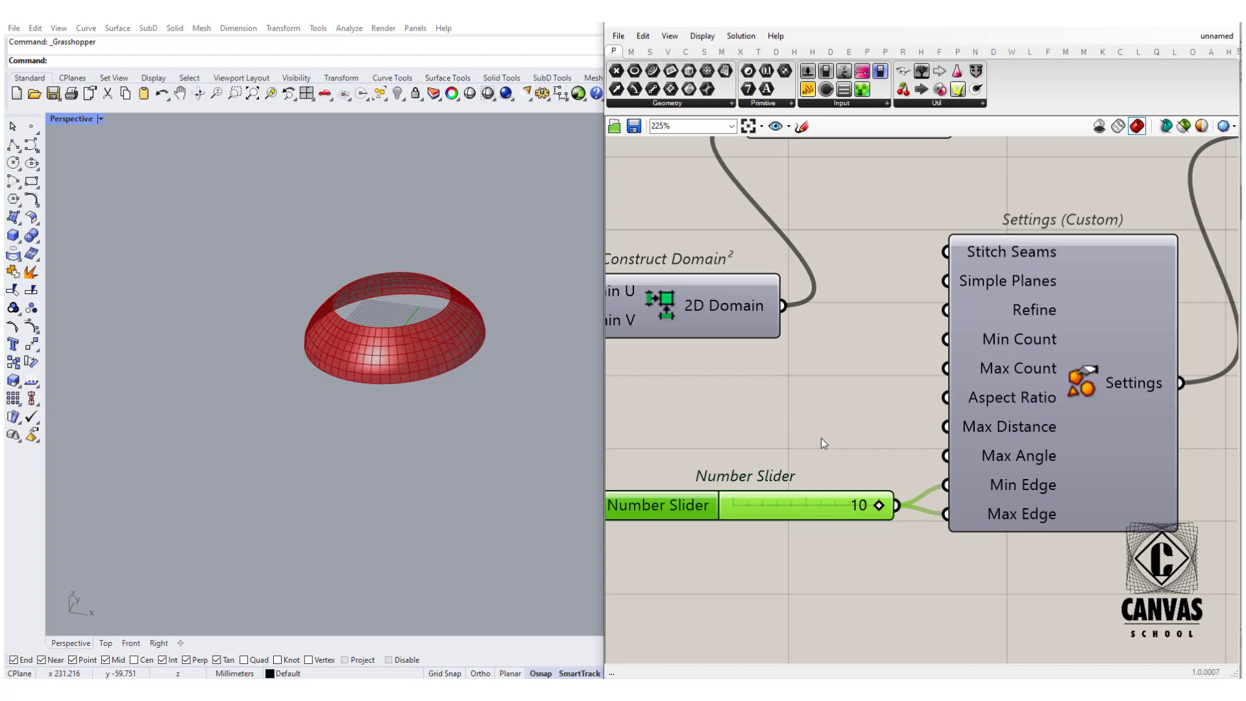
scroll(820, 437, "down", 4)
right_click_drag(946, 403, 860, 387)
scroll(891, 407, "down", 2)
scroll(862, 385, "down", 2)
scroll(928, 357, "up", 4)
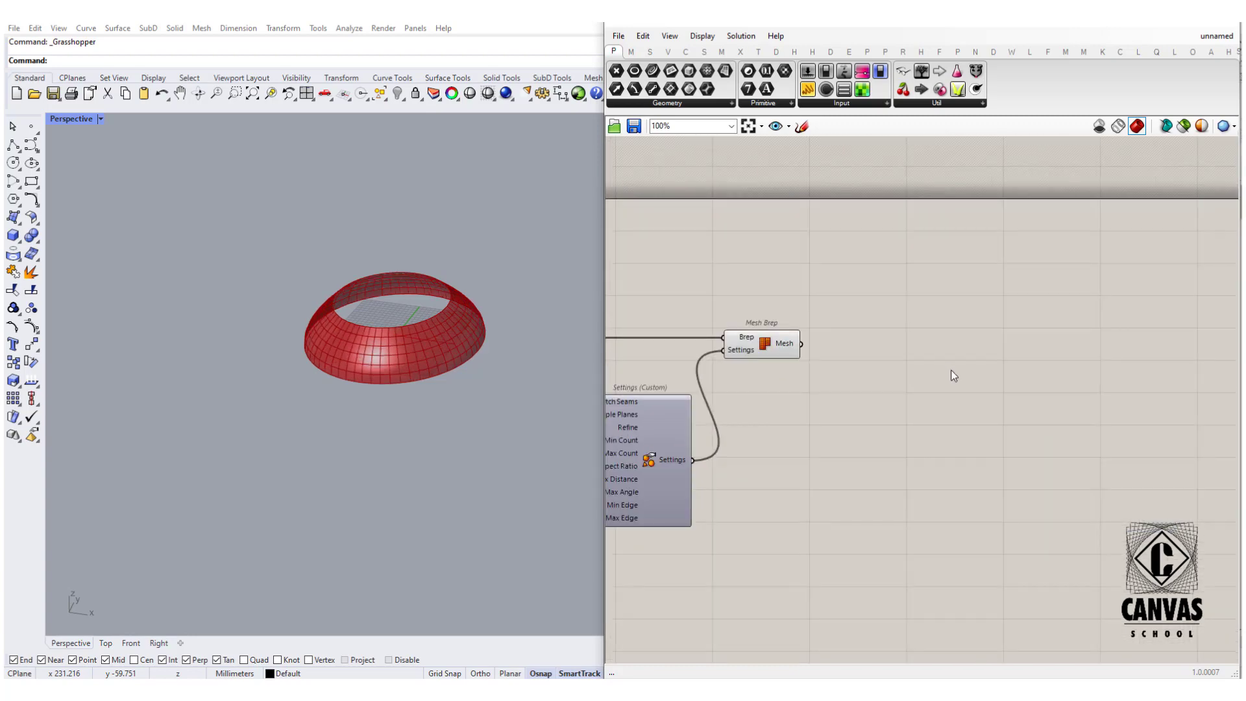
Step: Add Weaverbird's Constant Quads Split Subdivision component beside Mesh Brep
double_click(952, 370)
type("w")
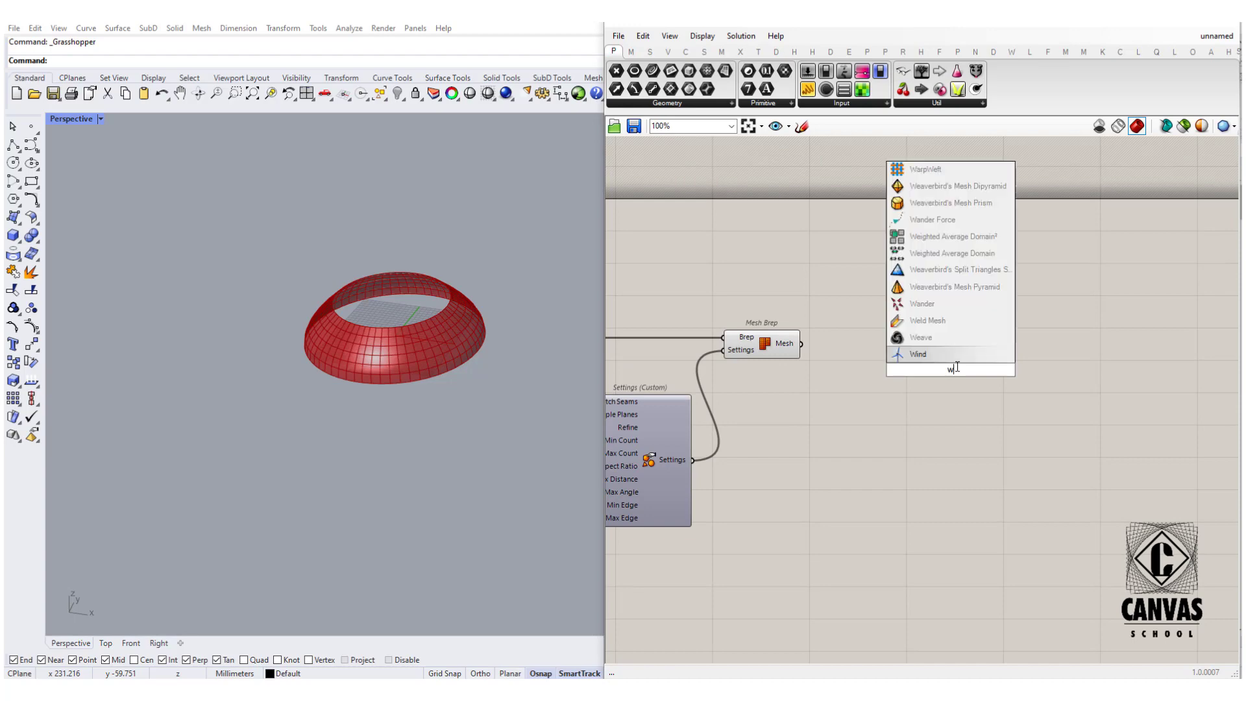
type("eaver")
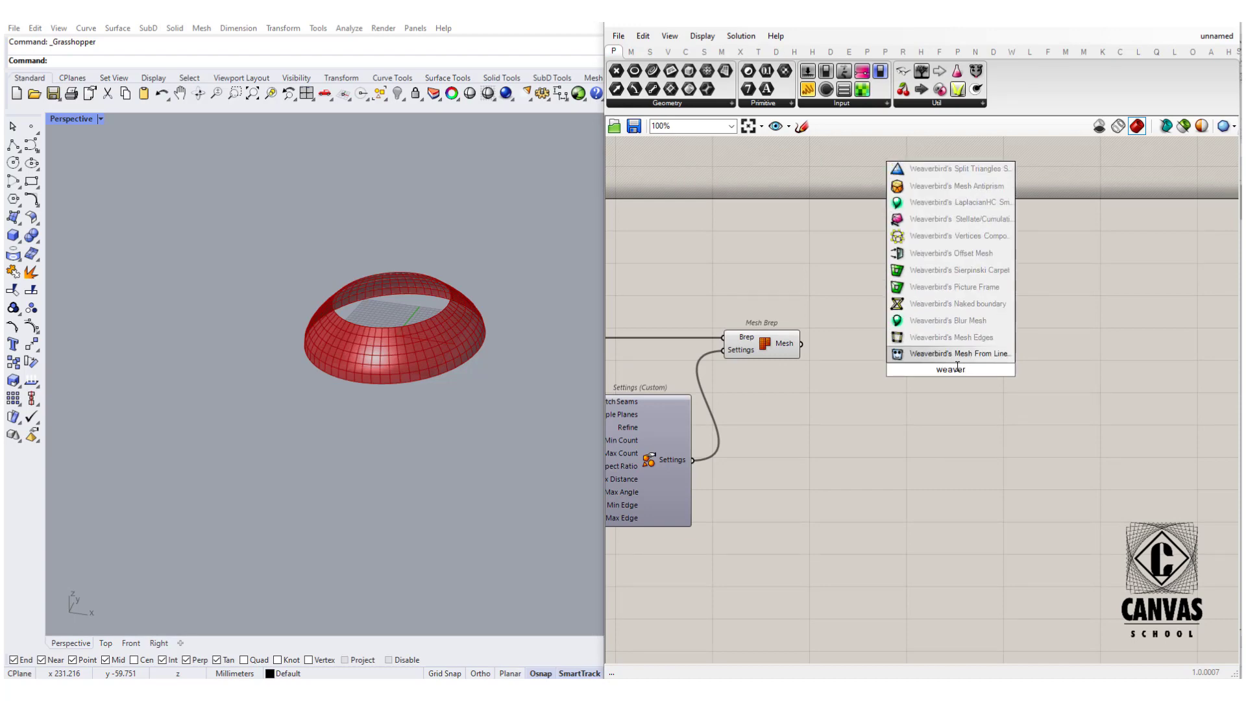
type("bird")
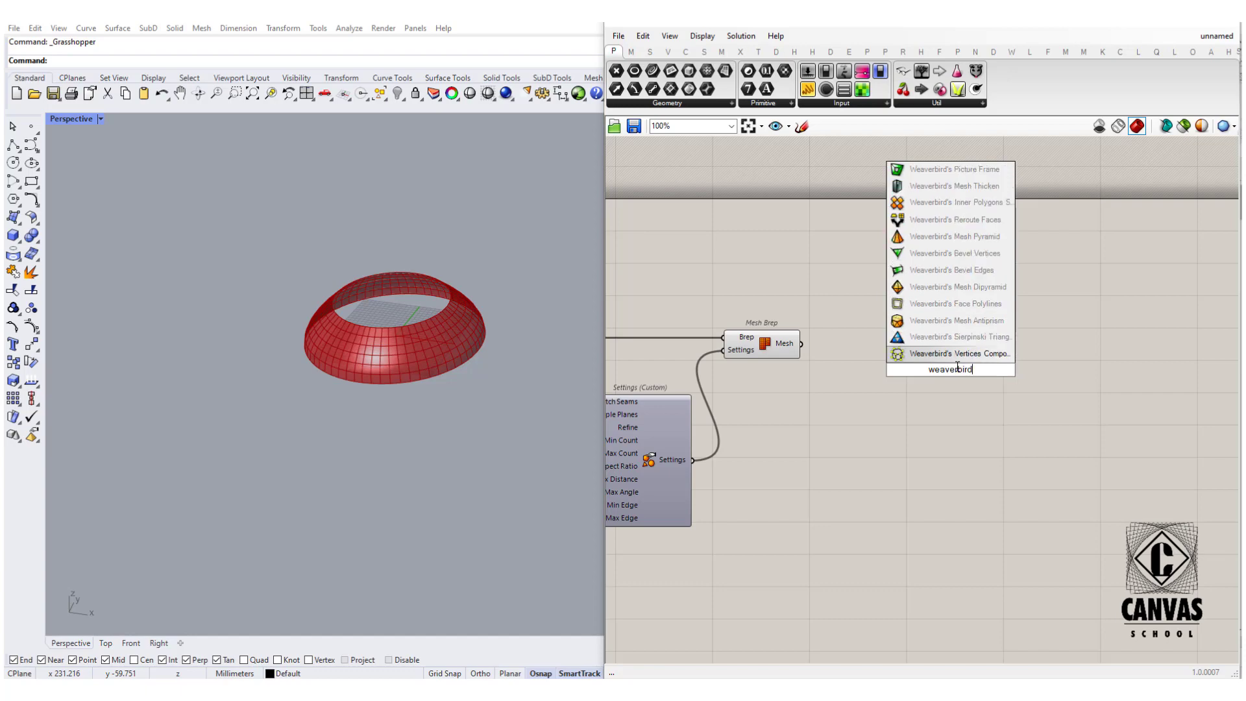
type(" consta")
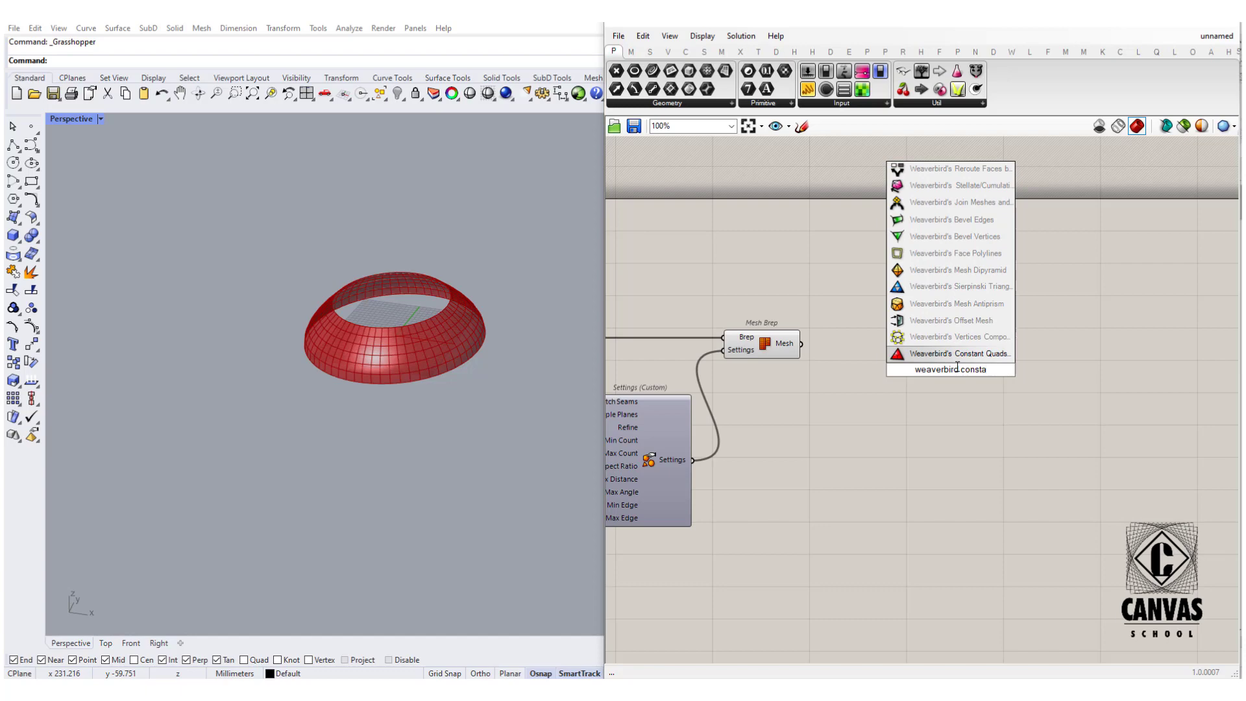
key("Return")
scroll(938, 361, "up", 1)
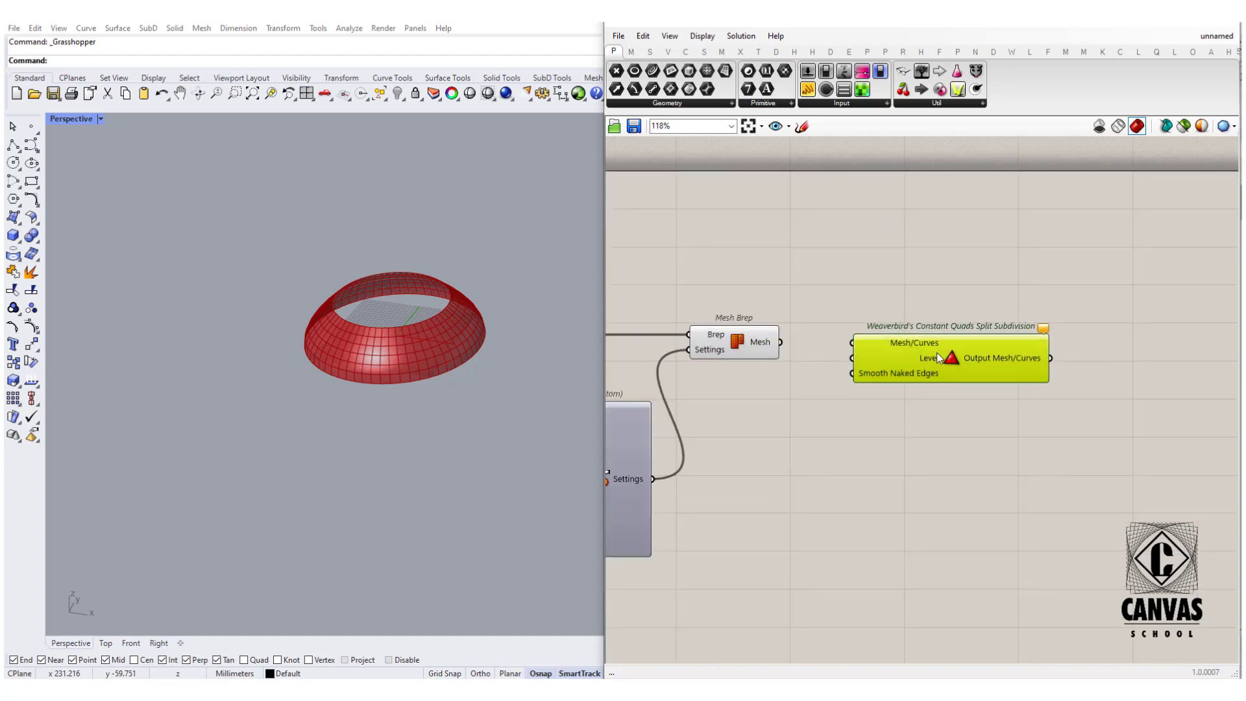
Step: Locate where the Constant Quads Split Subdivision component sits within the Weaverbird component set
left_click(941, 357, "ctrl+alt")
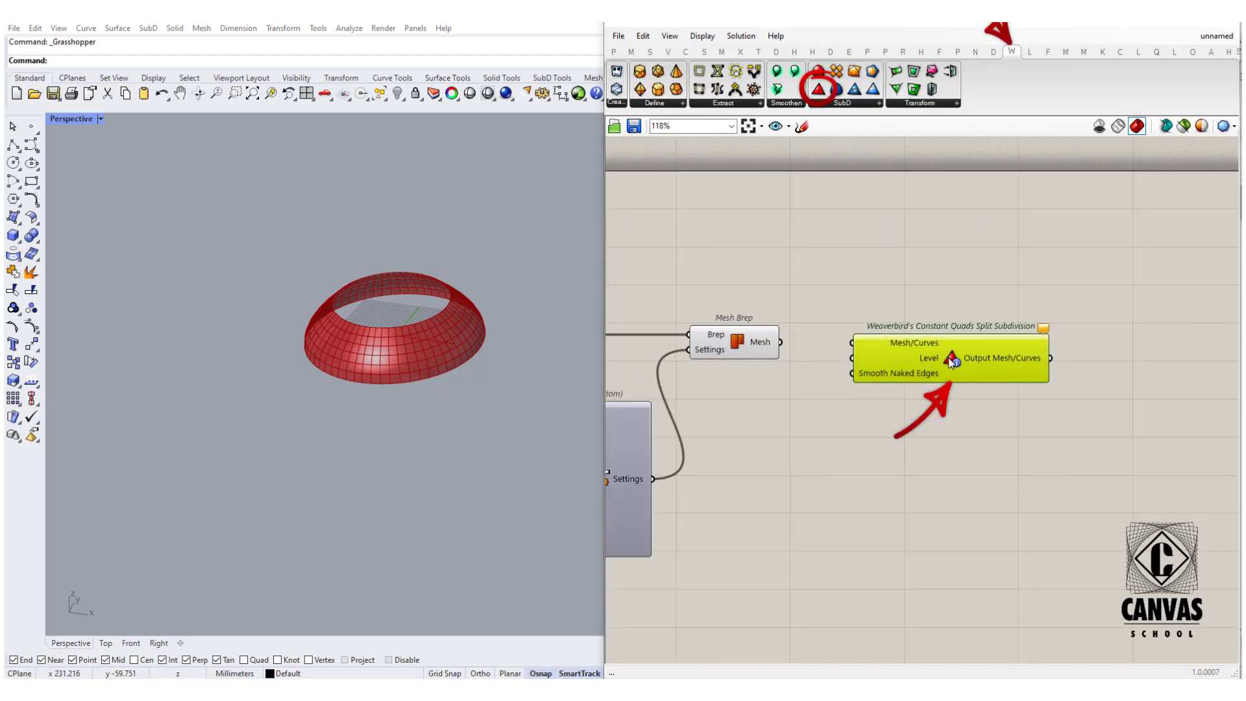
mouse_move(1015, 52)
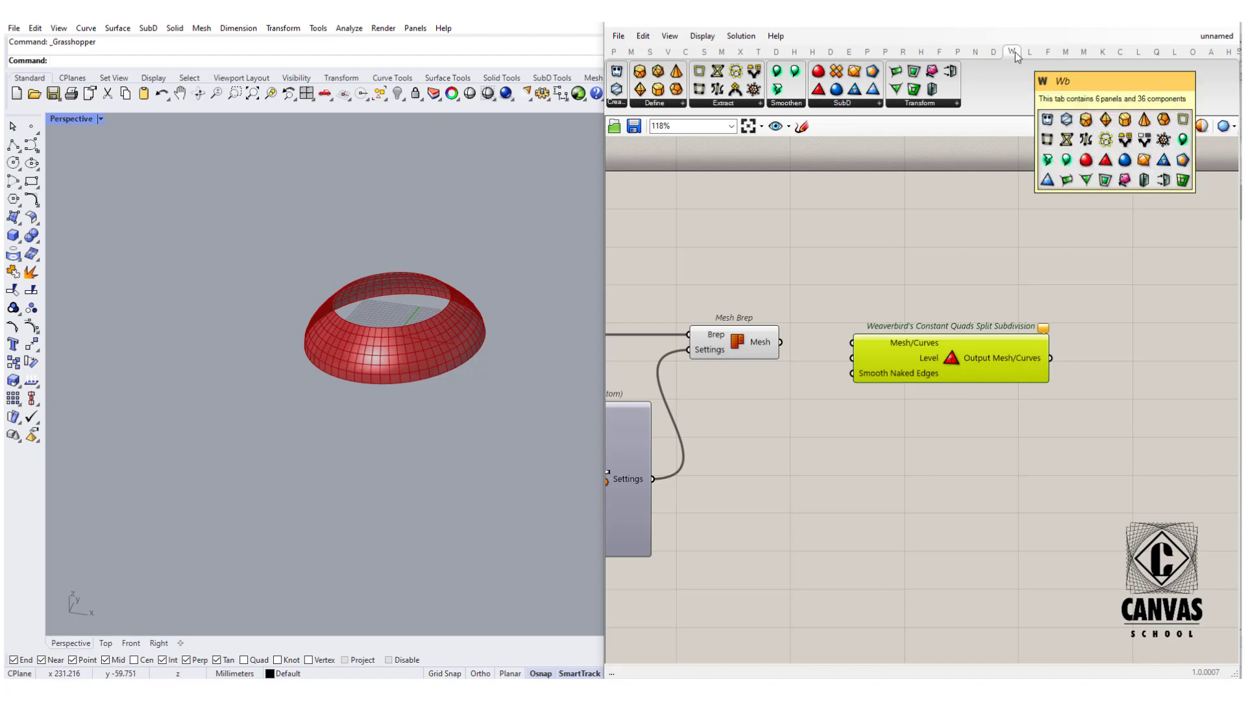
double_click(1179, 21)
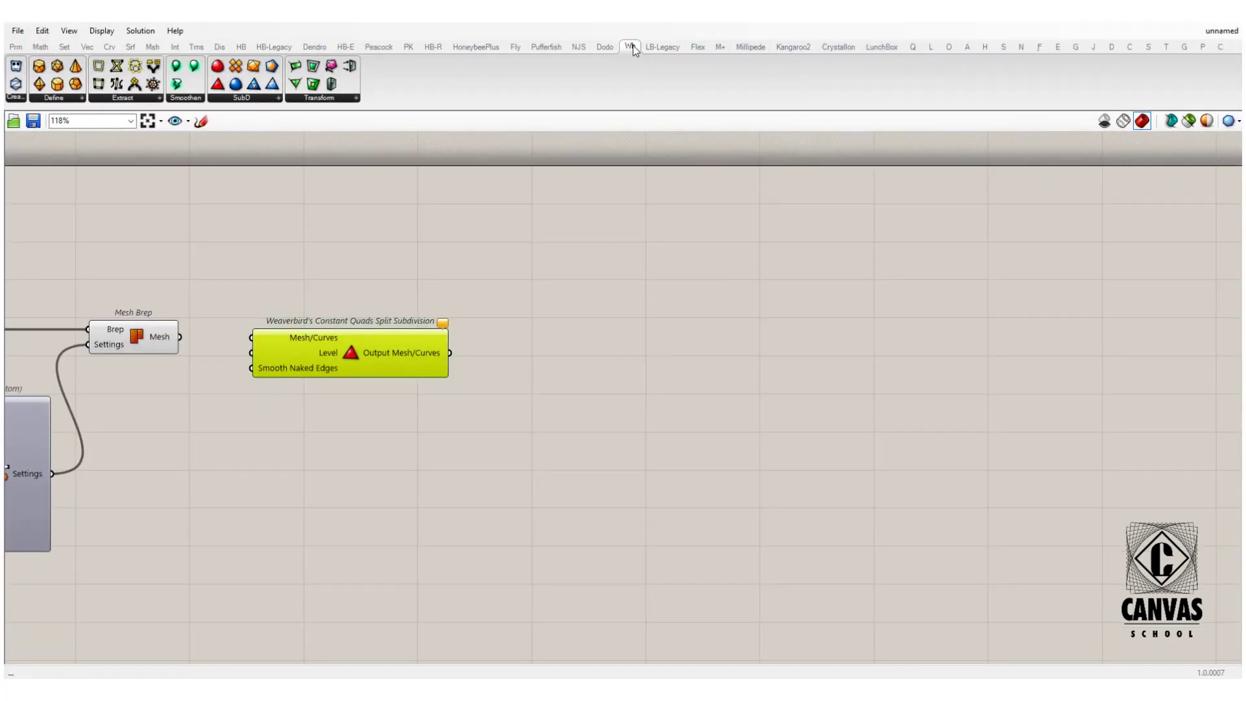
left_click(1193, 15)
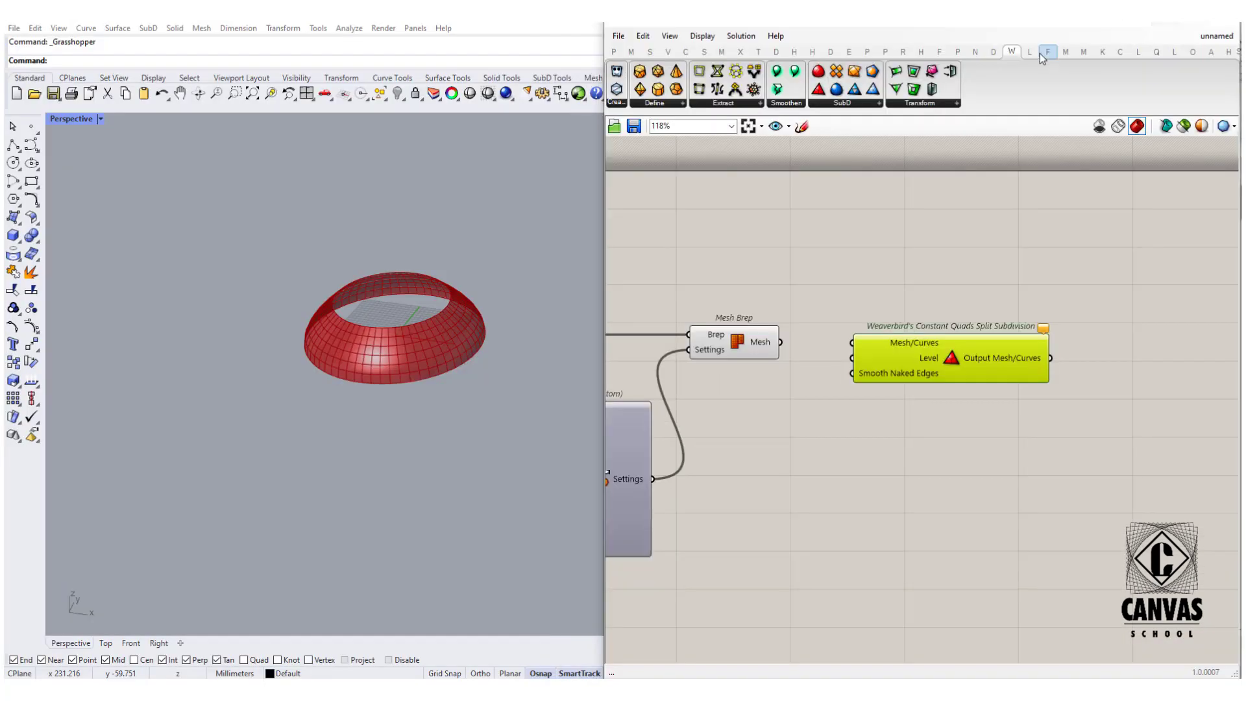
left_click_drag(1062, 21, 1063, 20)
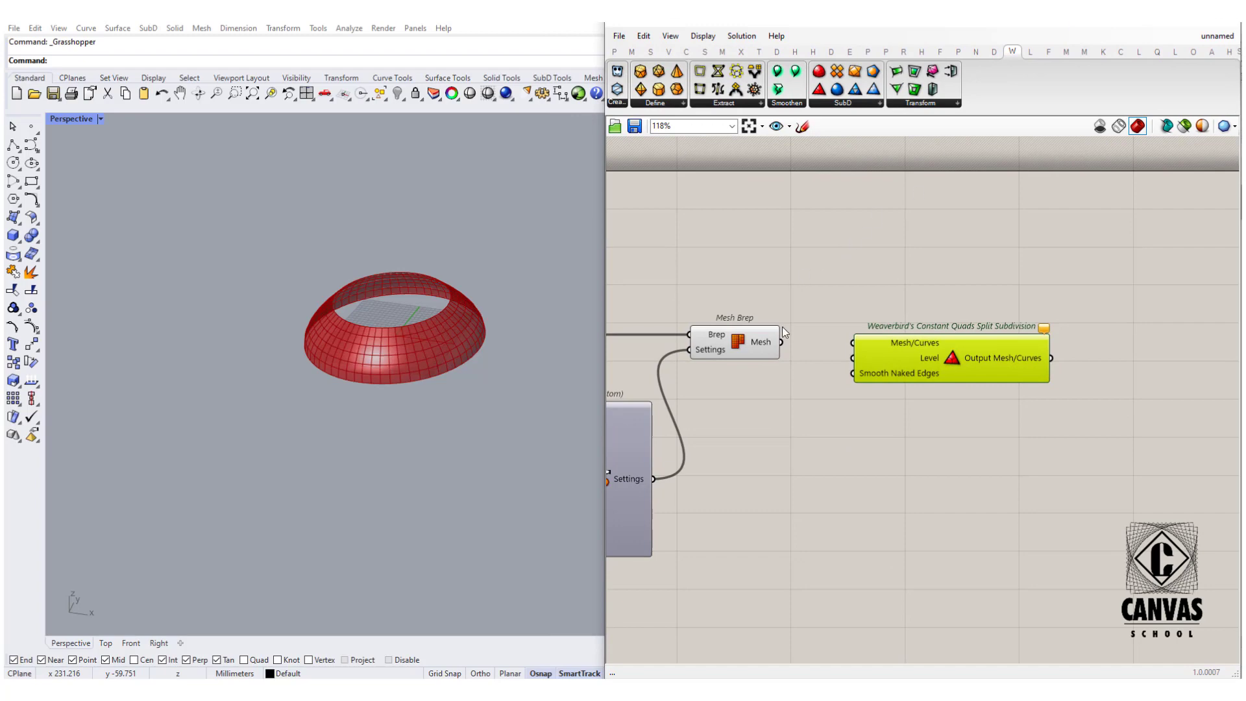
Step: Connect Mesh Brep's Mesh output to the subdivision component's Mesh/Curves input and space the two components apart
left_click_drag(781, 344, 855, 343)
left_click_drag(920, 354, 976, 348)
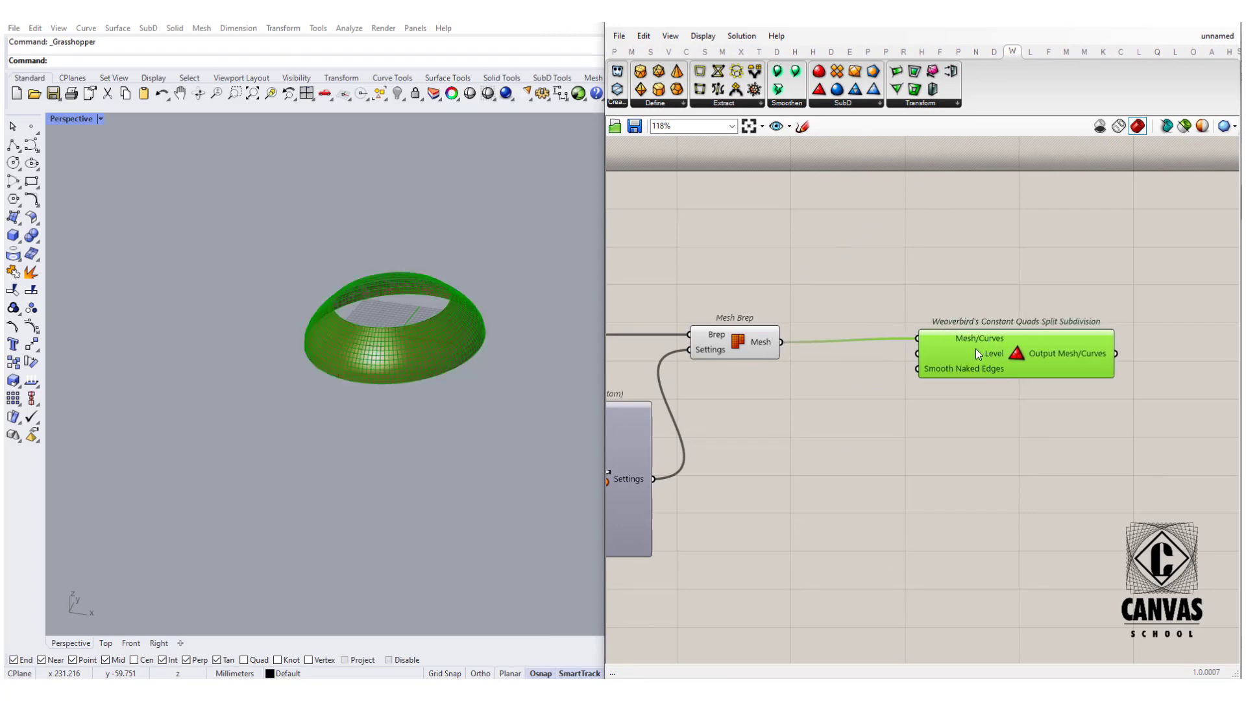
left_click(977, 416)
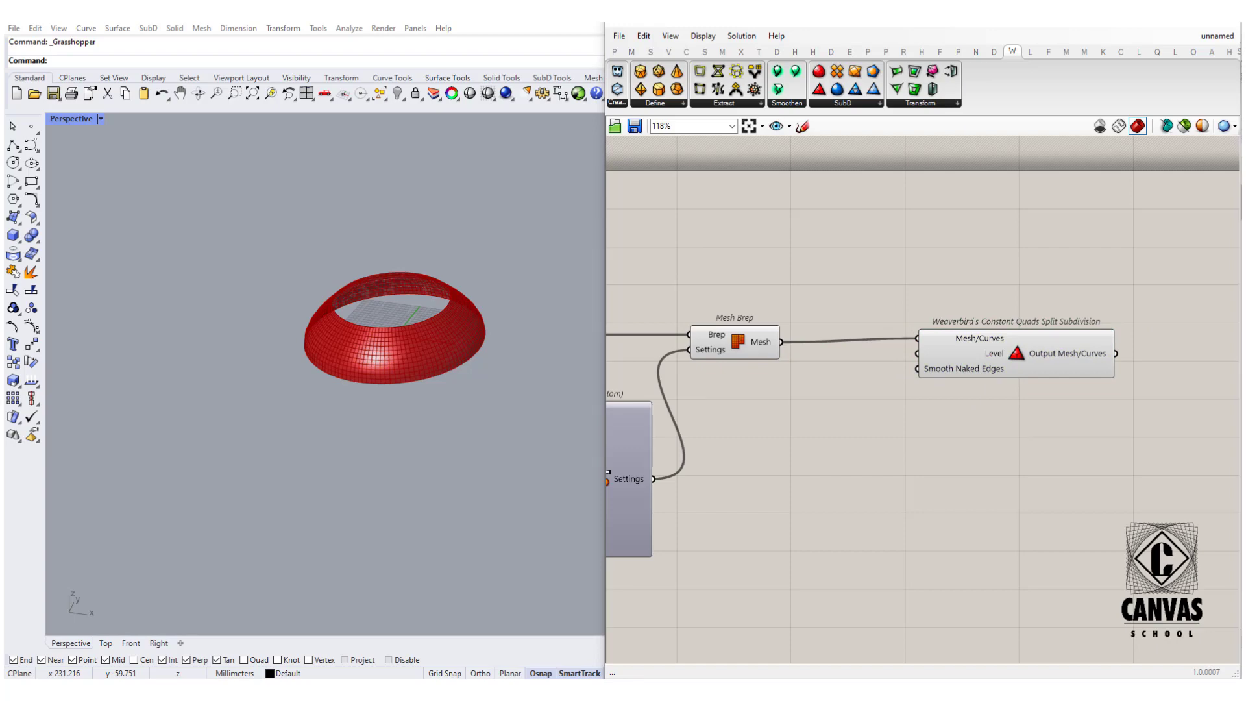
left_click_drag(1044, 342, 1004, 347)
left_click(1091, 434)
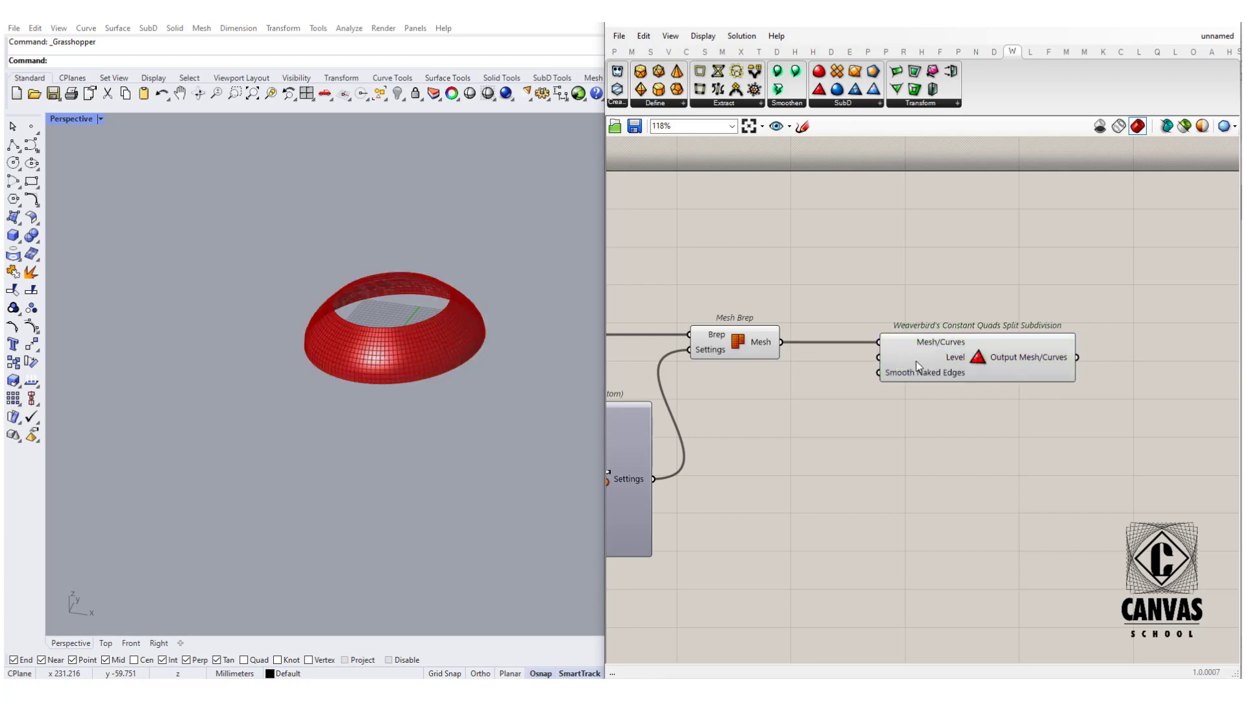
Step: Add Weaverbird's Dual graph component after the subdivision and connect the subdivision's Output Mesh/Curves to its Mesh/Curves input
double_click(975, 448)
type("dual")
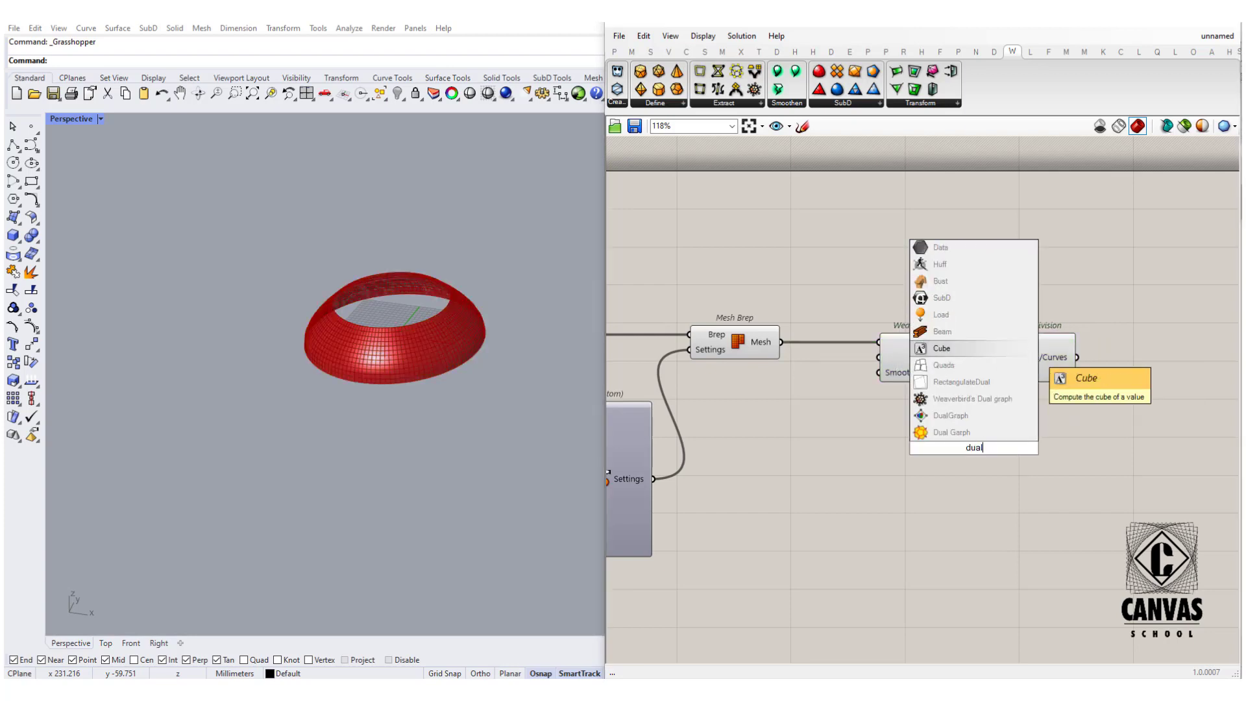
left_click(995, 397)
right_click_drag(994, 400, 923, 406)
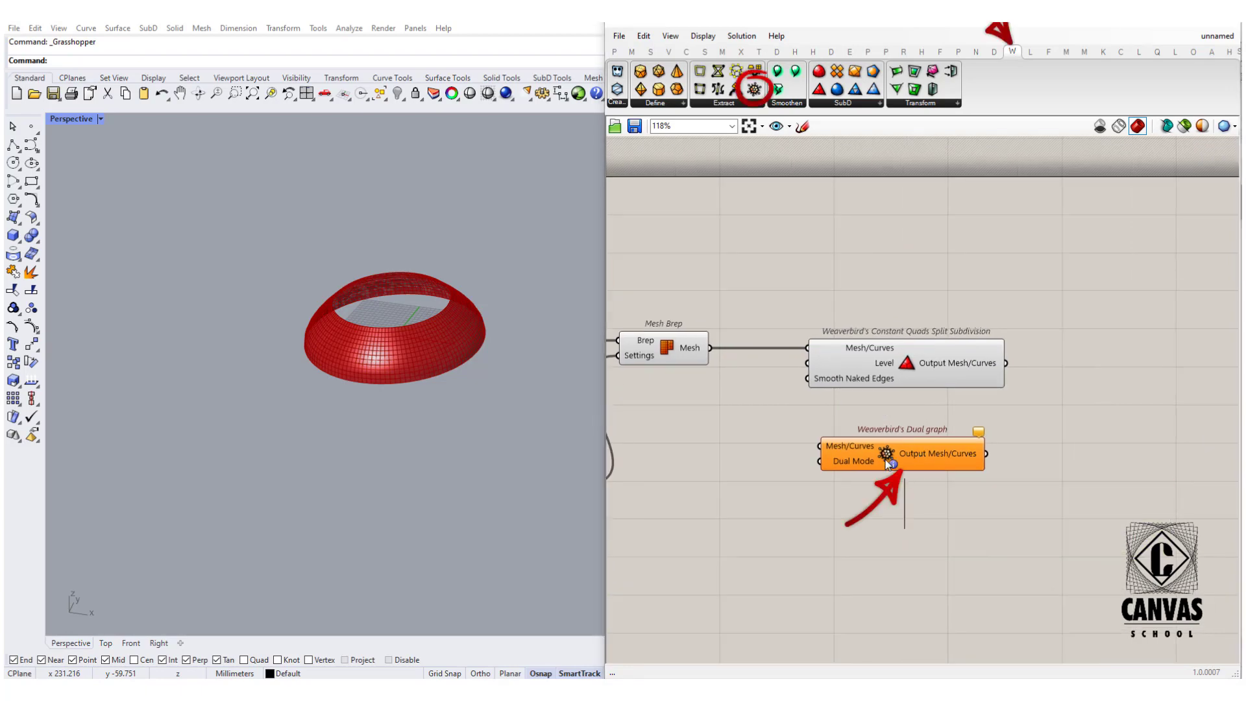
scroll(867, 430, "down", 5)
right_click_drag(909, 446, 828, 445)
scroll(828, 445, "up", 3)
left_click_drag(847, 434, 991, 398)
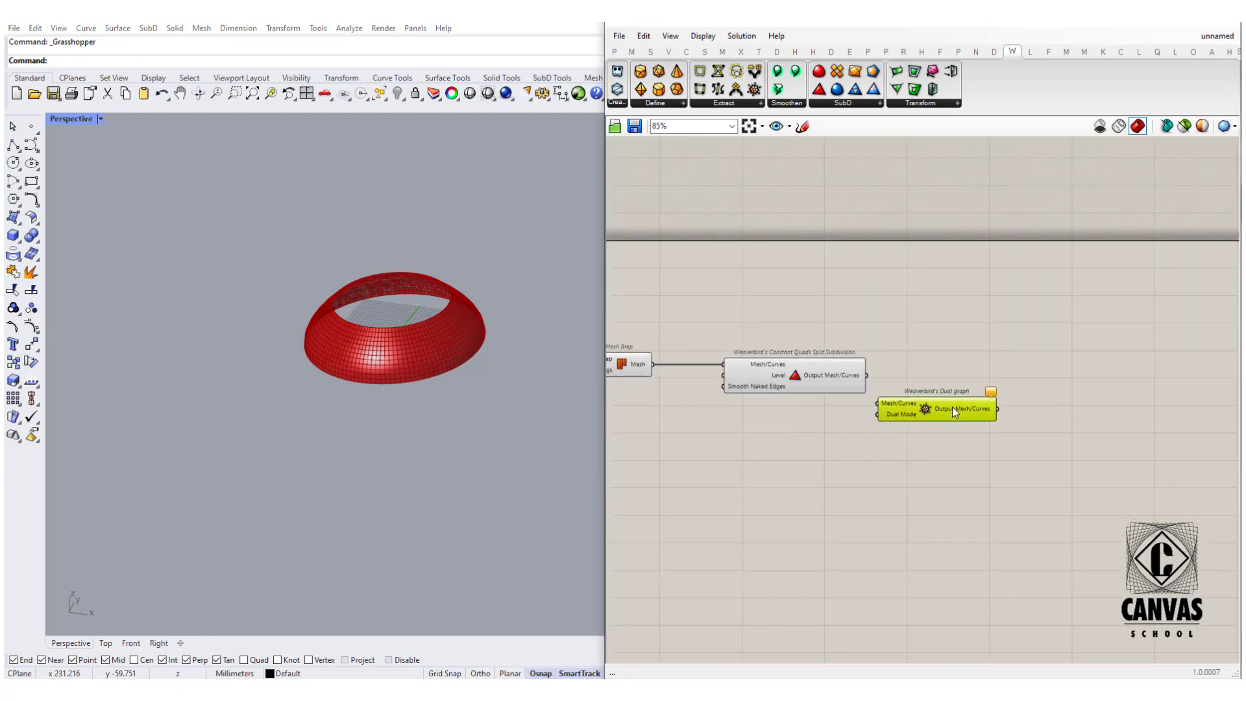
scroll(923, 376, "up", 3)
left_click_drag(844, 374, 859, 409)
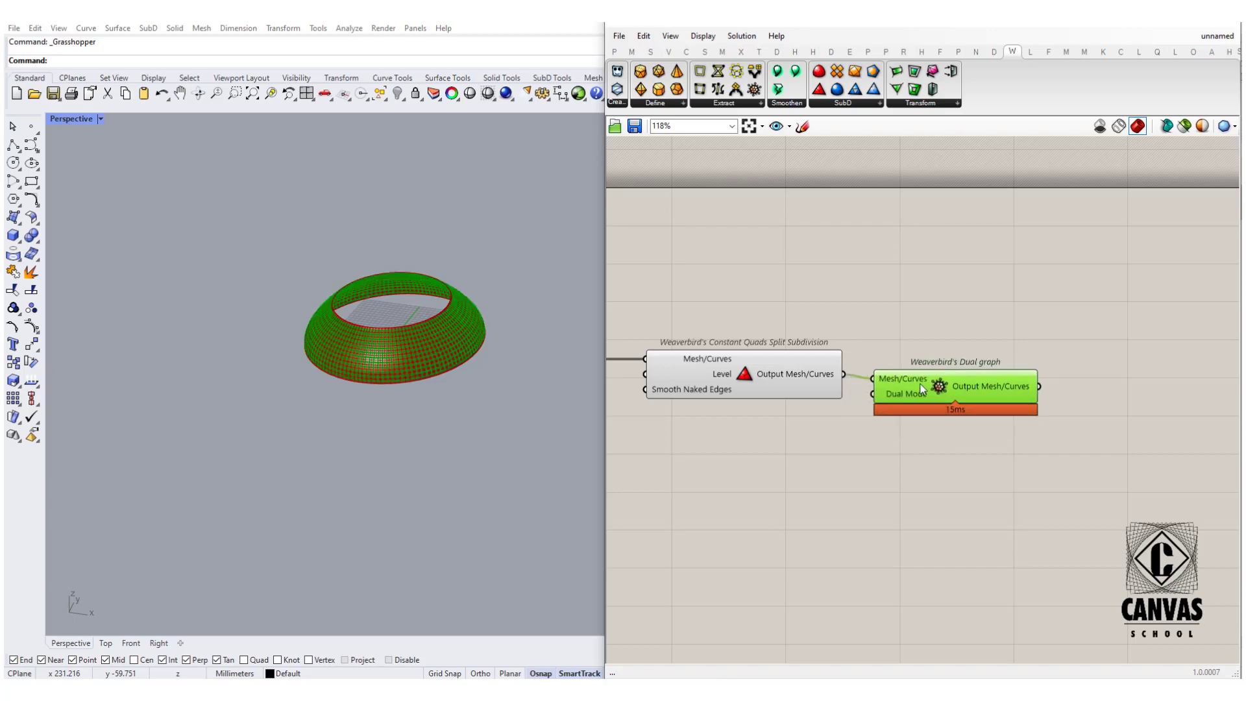
Step: Turn off the preview of the Constant Quads Split Subdivision component
right_click_drag(727, 343, 837, 347)
left_click(838, 354)
right_click(761, 287)
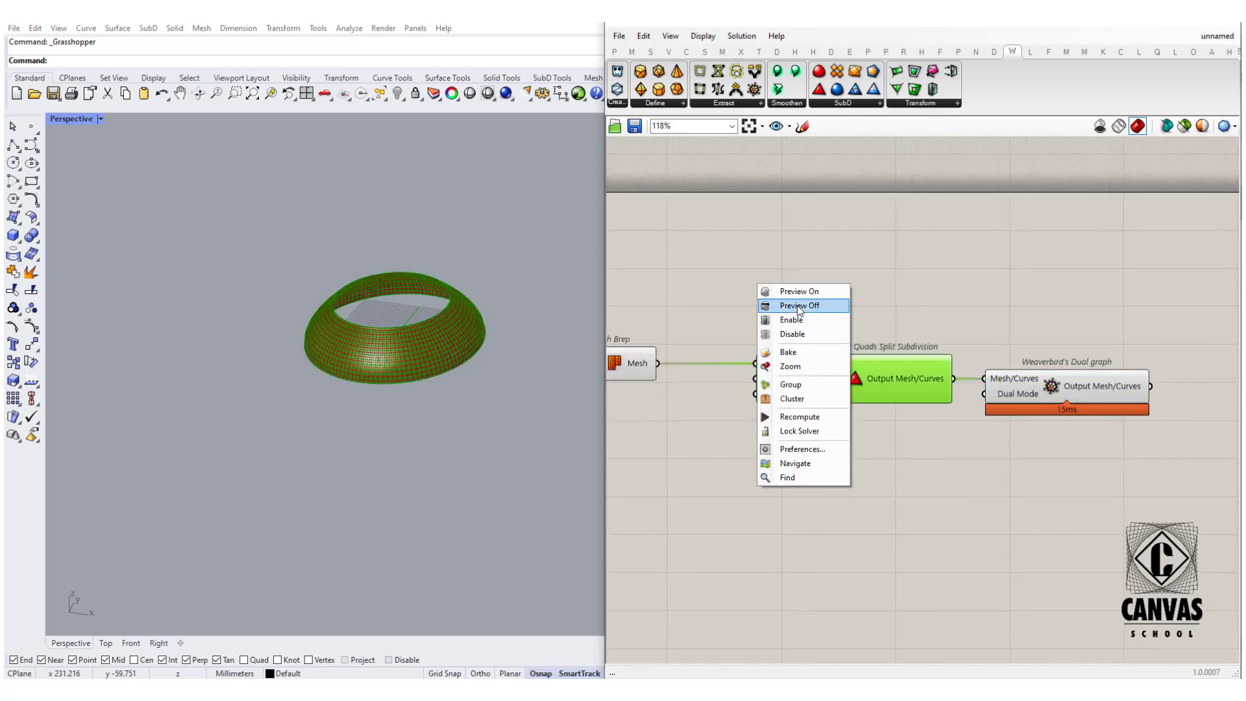
left_click(800, 305)
Step: Add a Discontinuity component and connect the Dual graph's Output Mesh/Curves to its Curve input
right_click_drag(1028, 342, 910, 337)
scroll(915, 337, "down", 2)
scroll(997, 340, "up", 5)
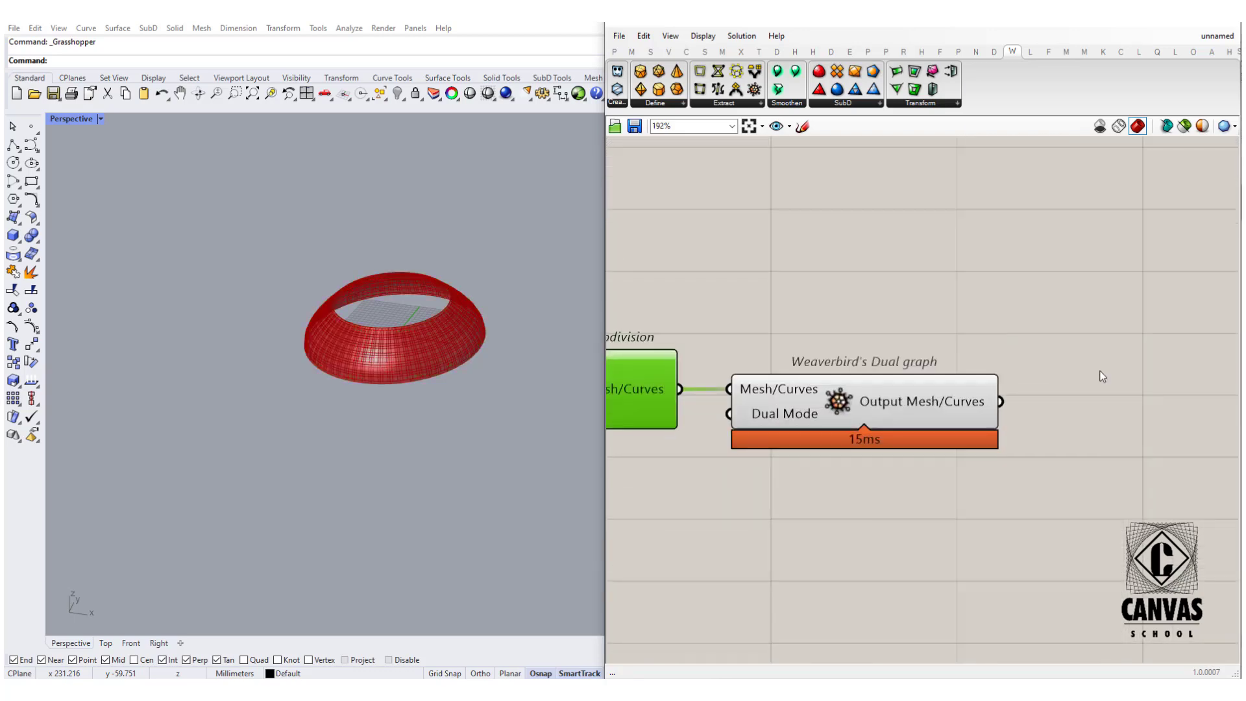
right_click_drag(1099, 376, 1015, 375)
left_click(1061, 382)
double_click(1061, 381)
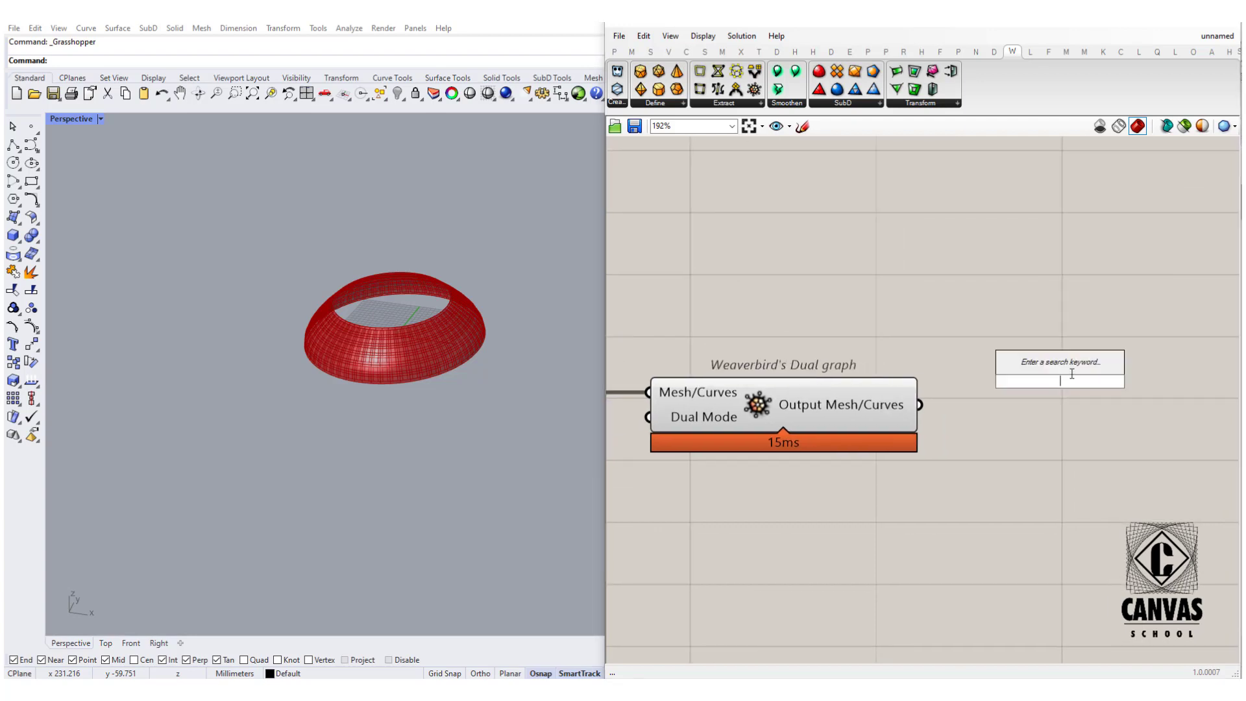
type("dis")
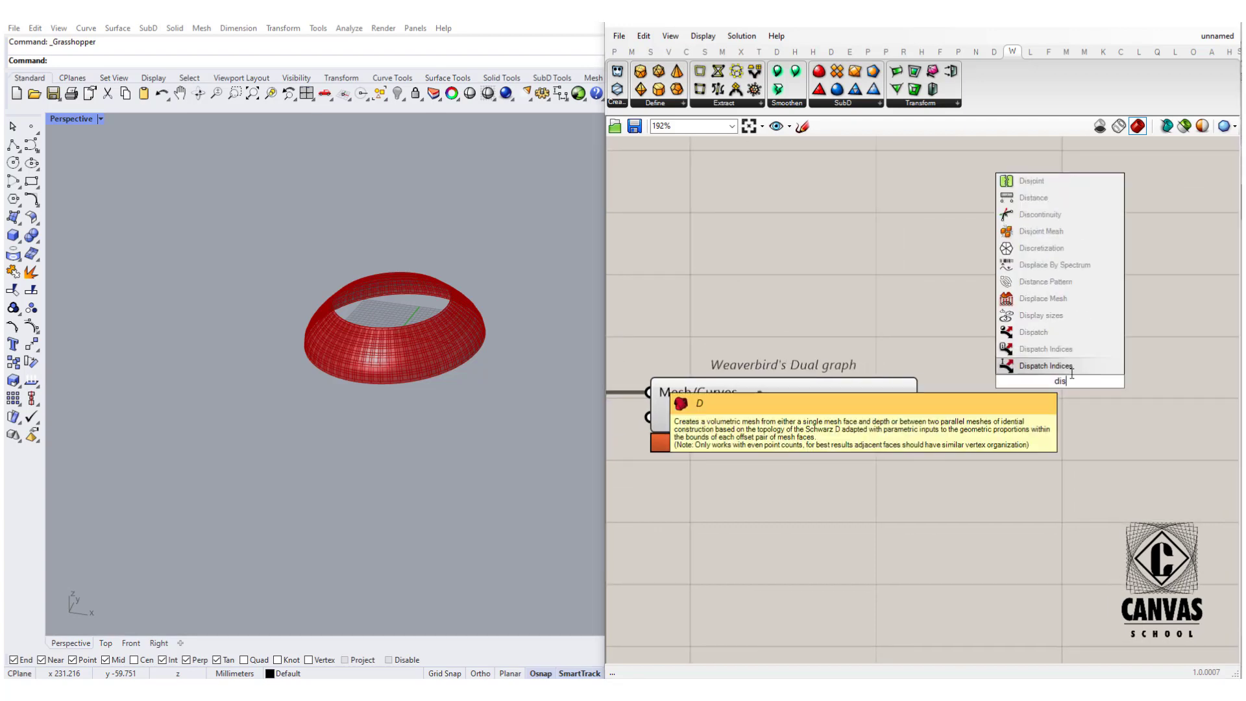
type("co")
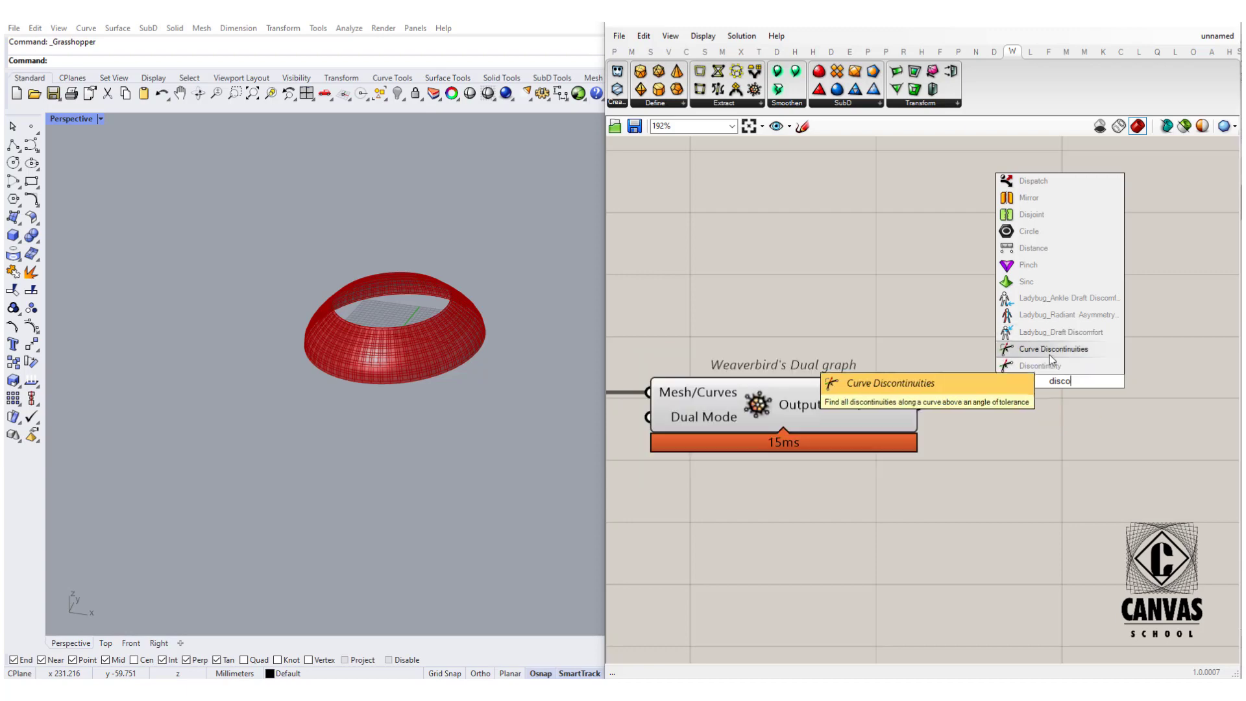
left_click(1053, 367)
left_click_drag(921, 405, 1023, 407)
scroll(1006, 352, "down", 4)
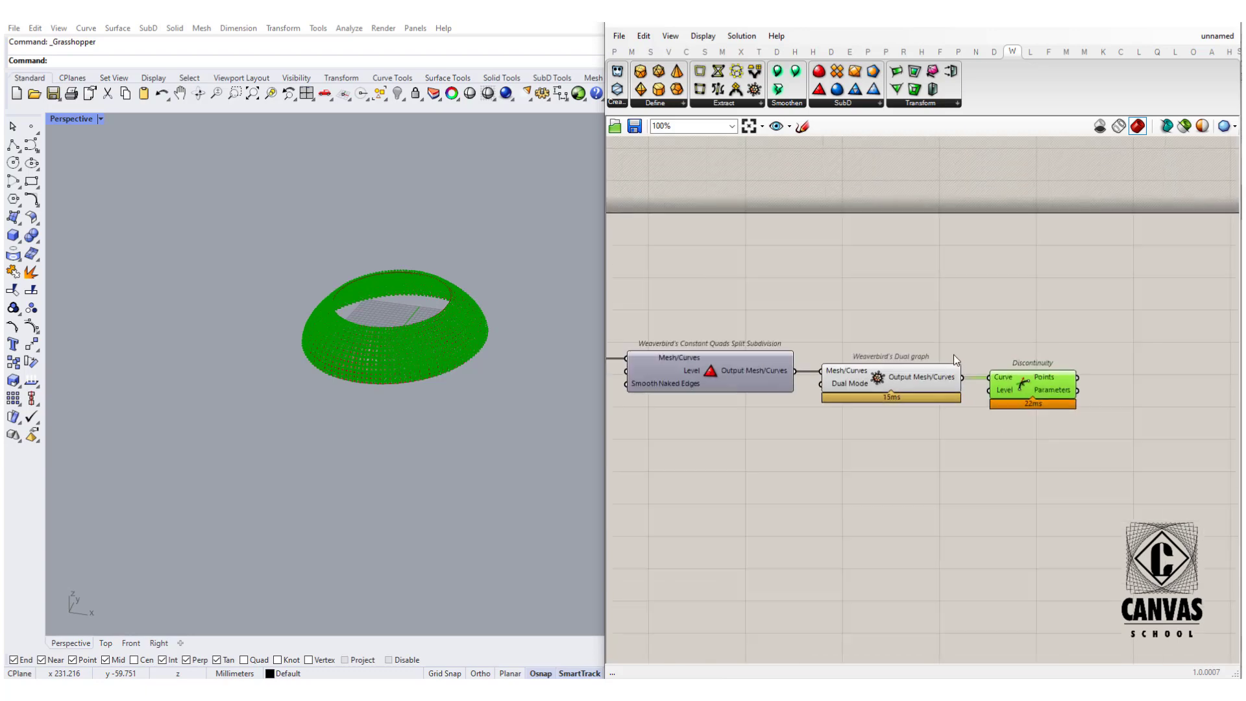
Step: Turn off the preview of the Dual graph component
left_click_drag(911, 351, 854, 389)
middle_click(863, 336)
left_click(909, 359)
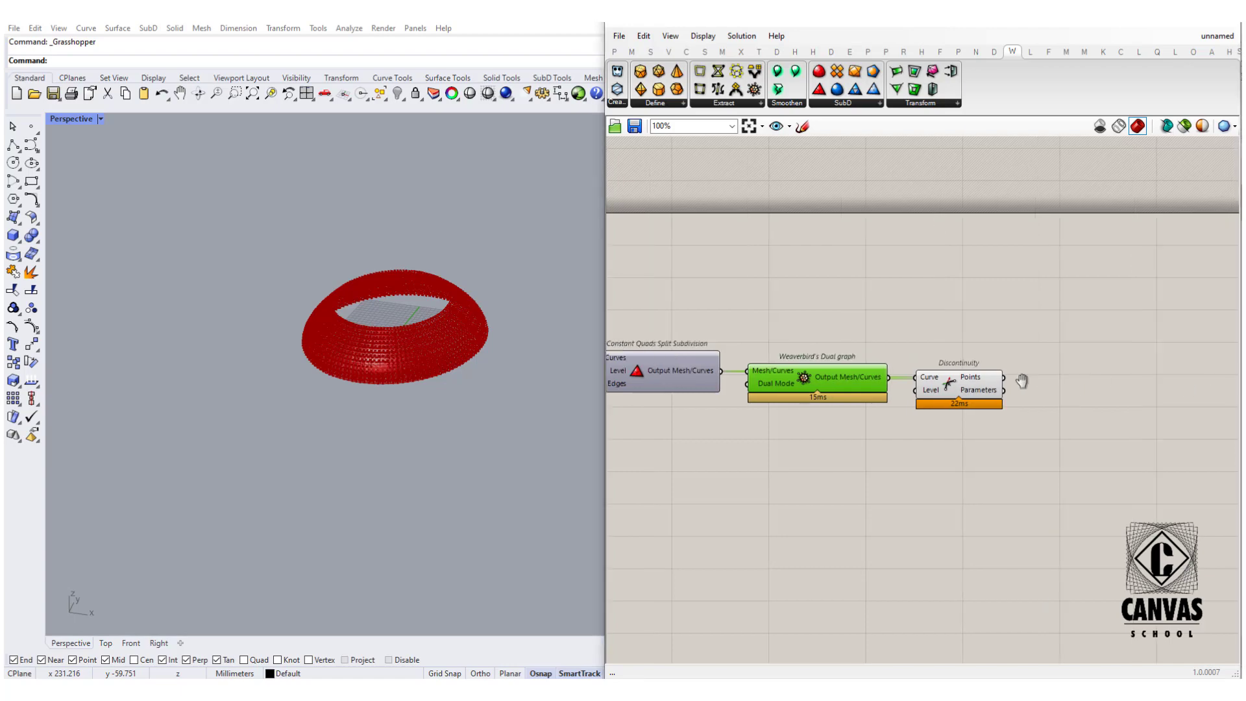
Step: Add a Nurbs Curve component and connect Discontinuity's Points output to its Vertices input
scroll(1006, 388, "up", 4)
double_click(1006, 388)
type("nurb")
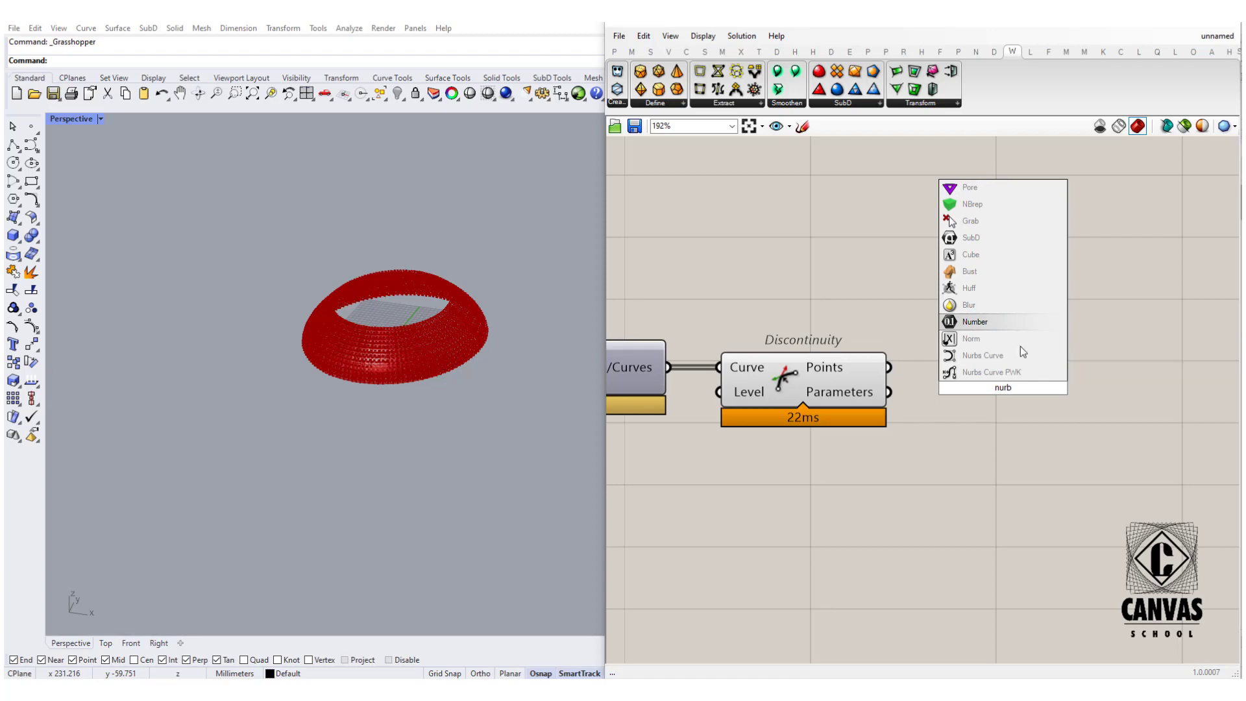
left_click(981, 355)
left_click_drag(888, 368, 1044, 382)
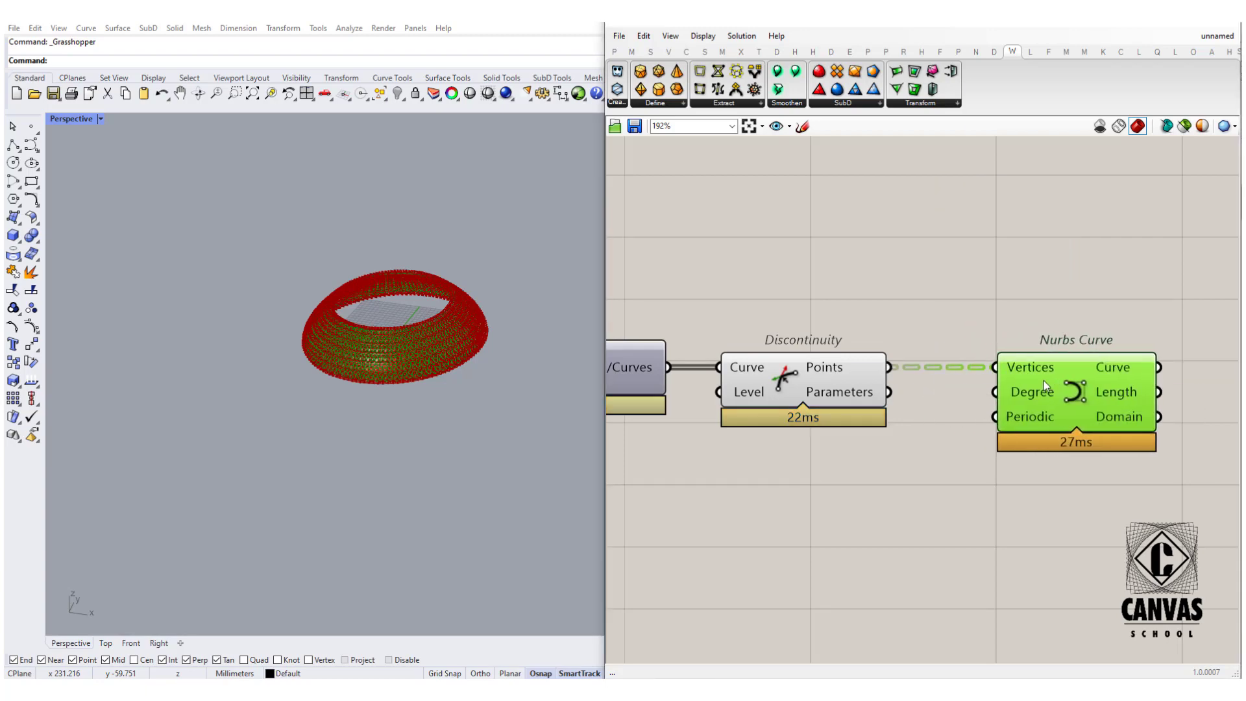
Step: Add a Boolean Toggle set to True and connect it to the Periodic input of Nurbs Curve
left_click(954, 473)
double_click(932, 499)
type("togg")
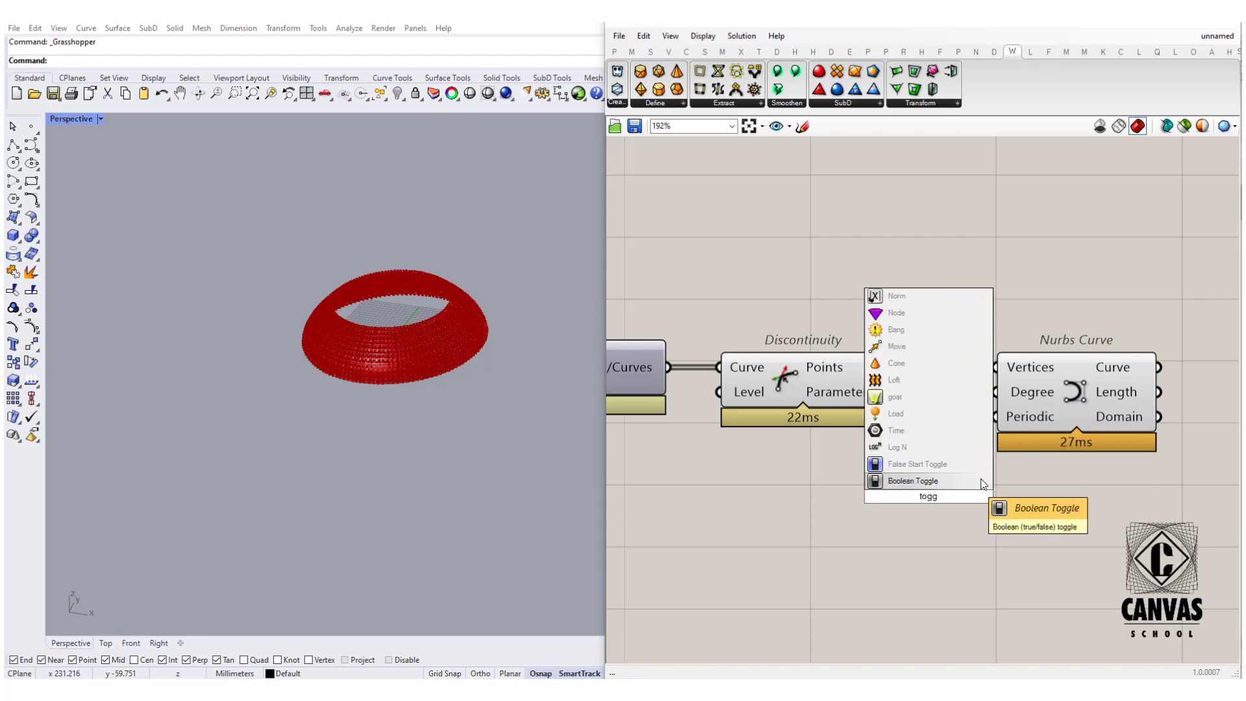
left_click(966, 483)
left_click_drag(933, 494, 999, 422)
Step: Add LunchBox's Random Split List component and connect Nurbs Curve's Curve output to its Master List input
right_click_drag(1069, 437, 893, 454)
scroll(893, 454, "down", 1)
right_click_drag(1014, 442, 963, 447)
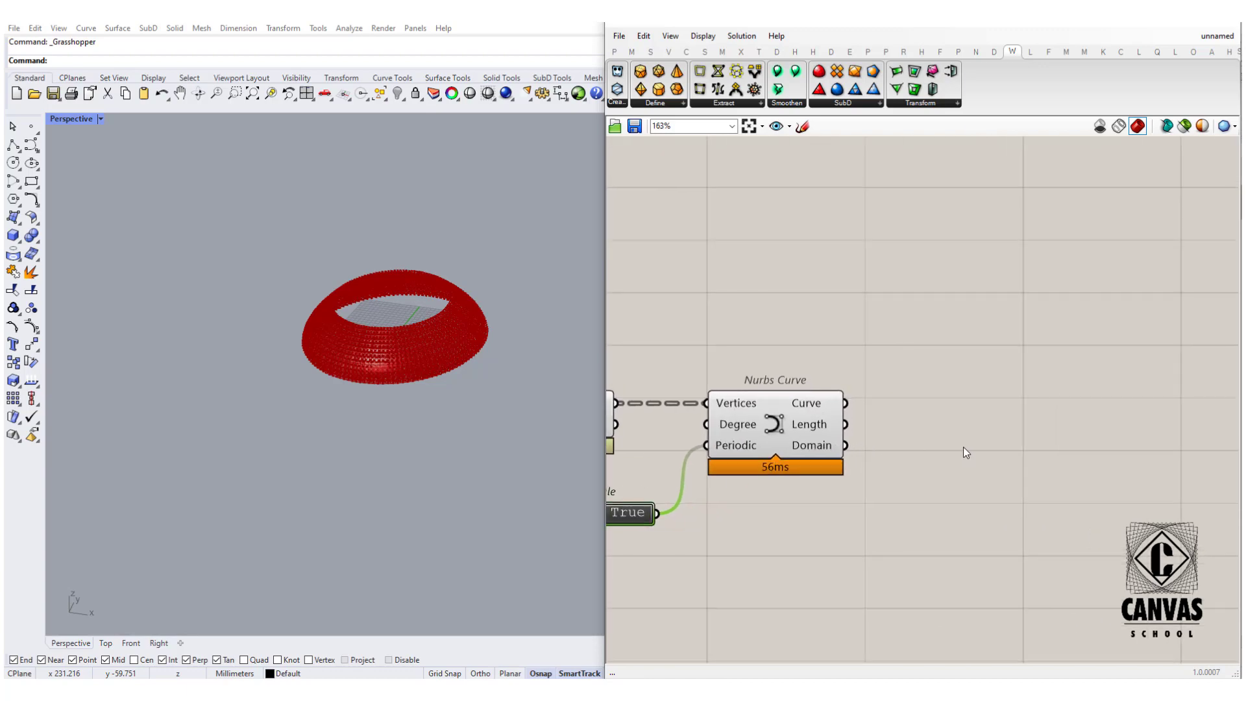
double_click(963, 447)
type("random")
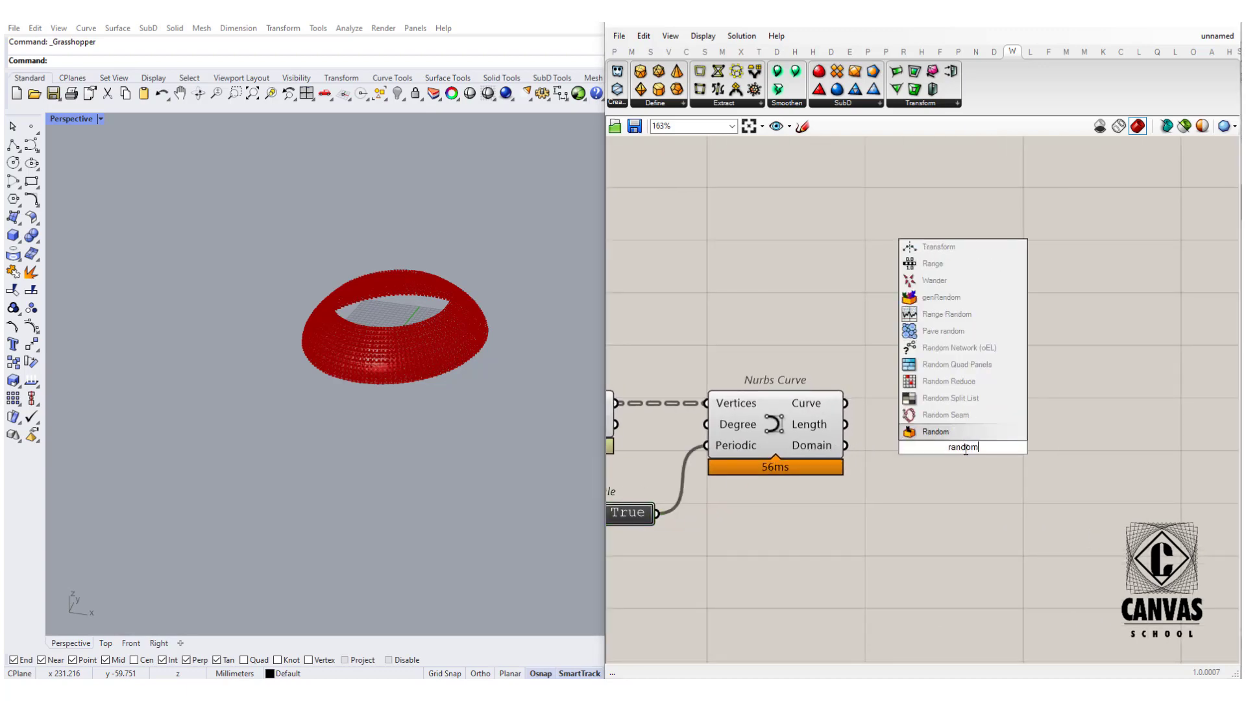
left_click(951, 398)
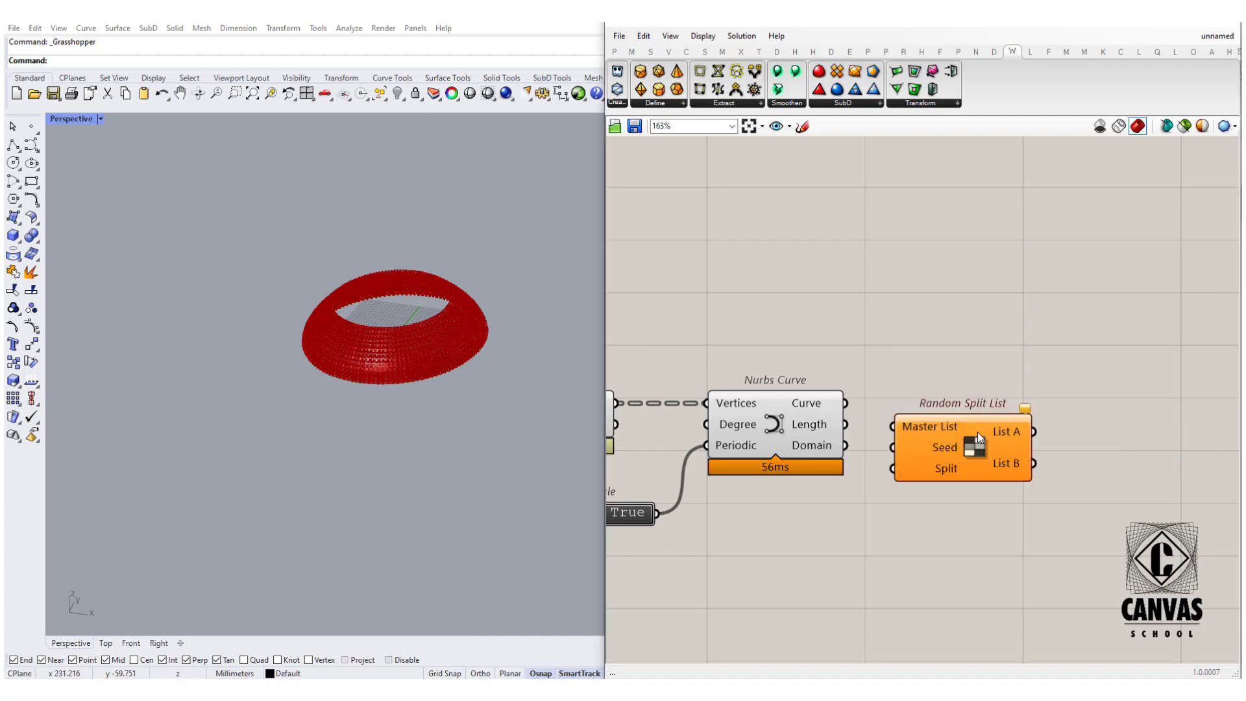
left_click(969, 449, "ctrl+alt")
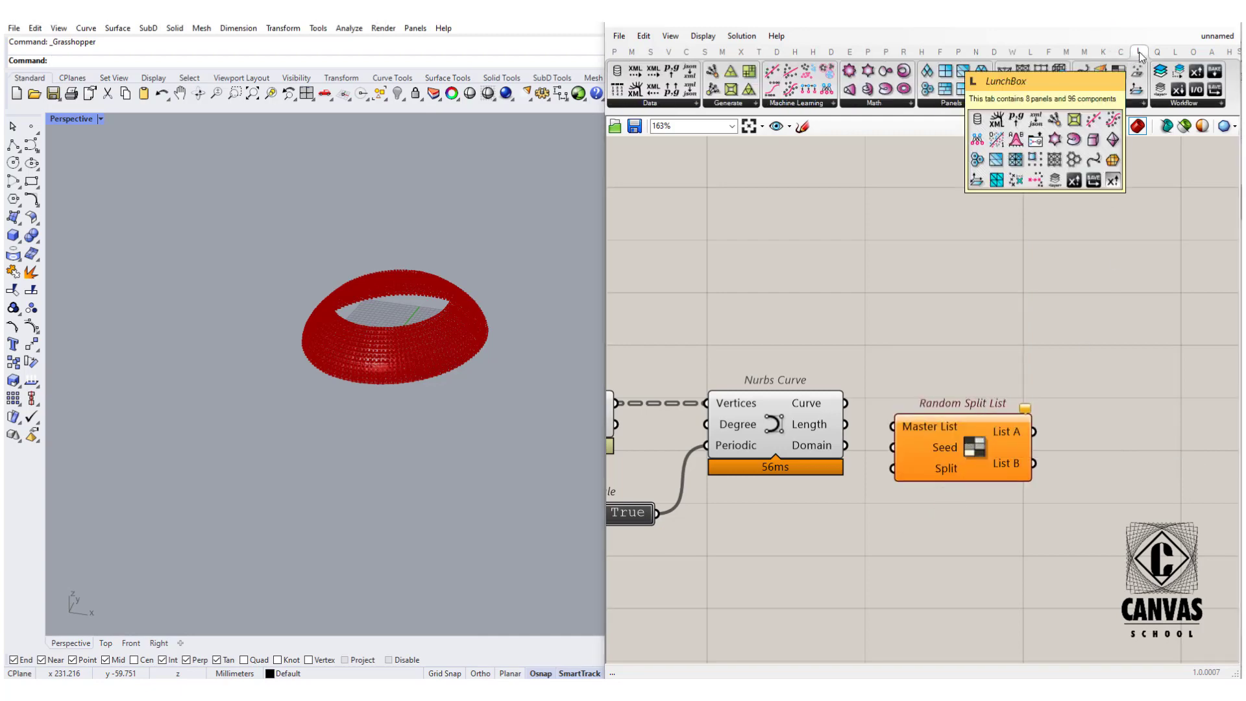
scroll(854, 406, "up", 2)
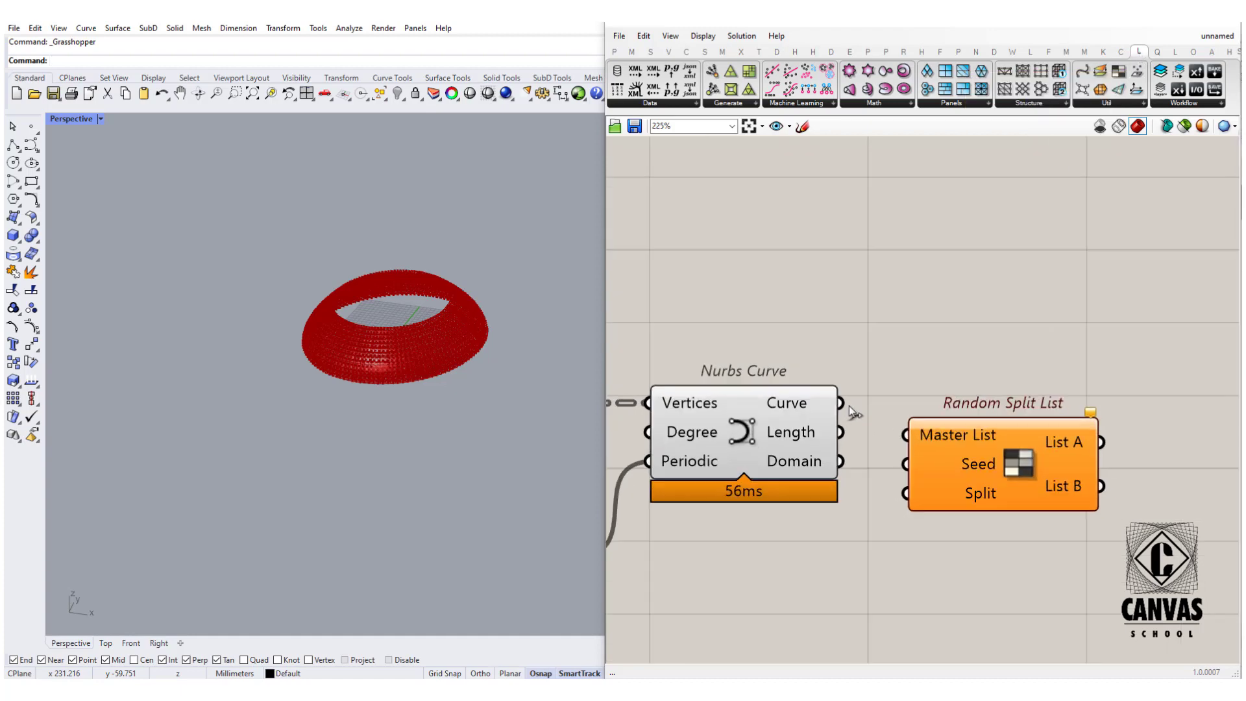
left_click_drag(896, 428, 905, 433)
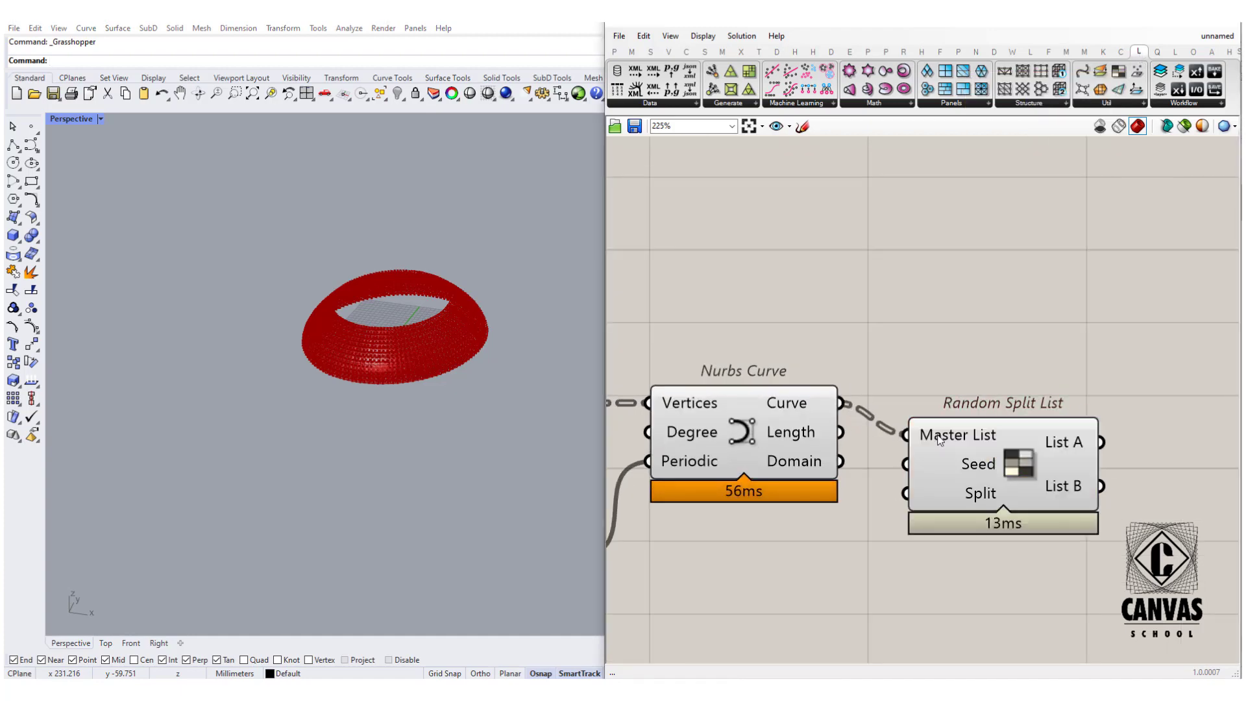
Step: Flatten the Master List input of Random Split List and move the component farther from Nurbs Curve
right_click(938, 432)
left_click(963, 527)
right_click_drag(962, 498, 914, 466)
left_click_drag(923, 451, 978, 462)
left_click(971, 535)
scroll(916, 462, "down", 2)
right_click_drag(966, 472, 903, 445)
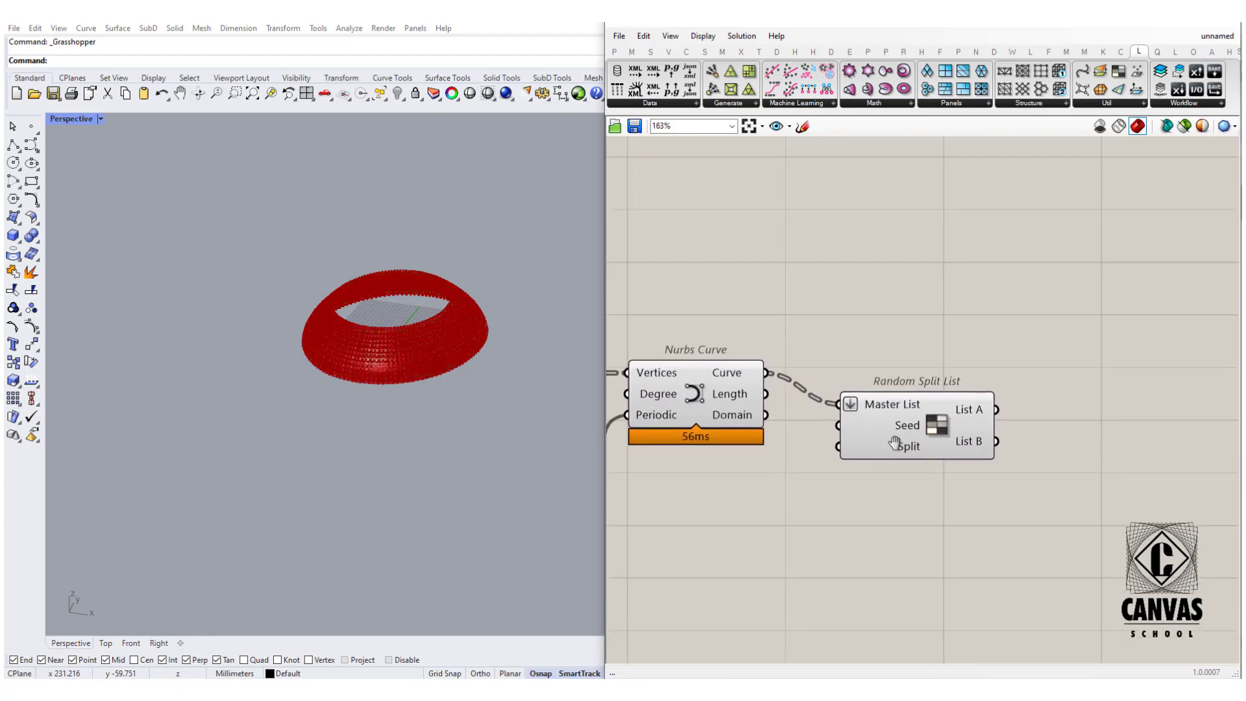
left_click(921, 432)
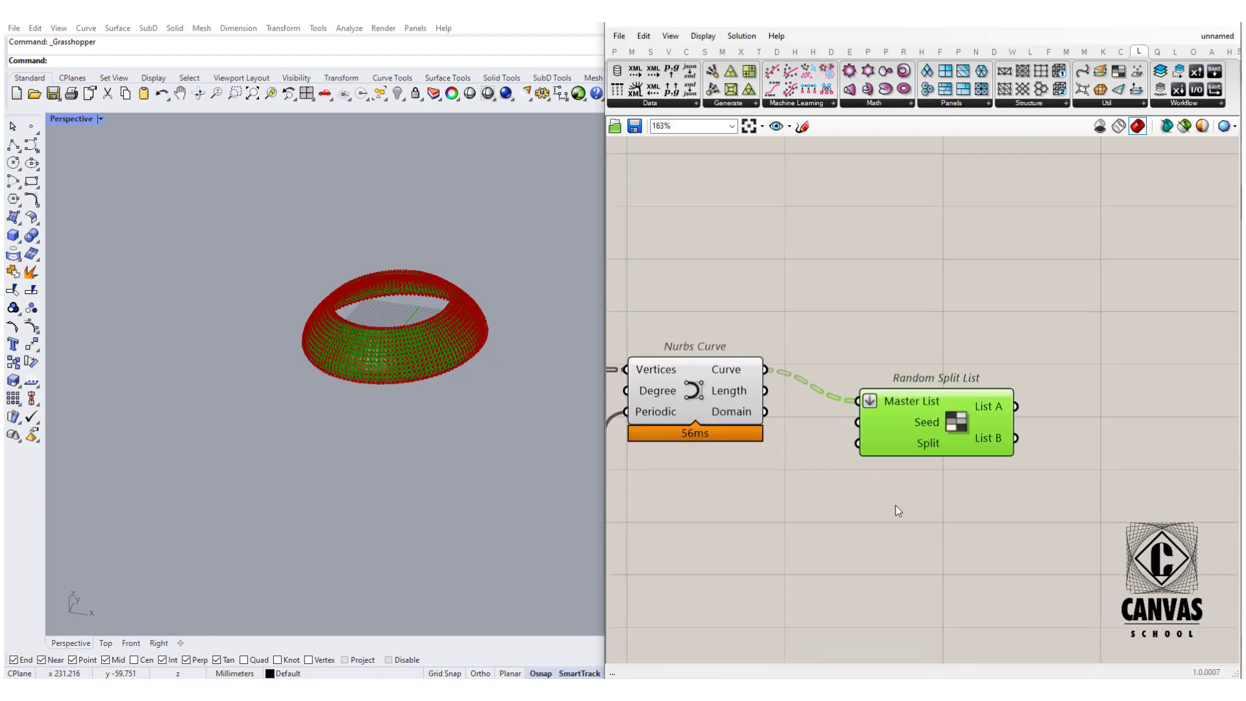
Step: Add a number slider set to 0.3 and connect it to the Split input of Random Split List
left_click(801, 555)
double_click(800, 555)
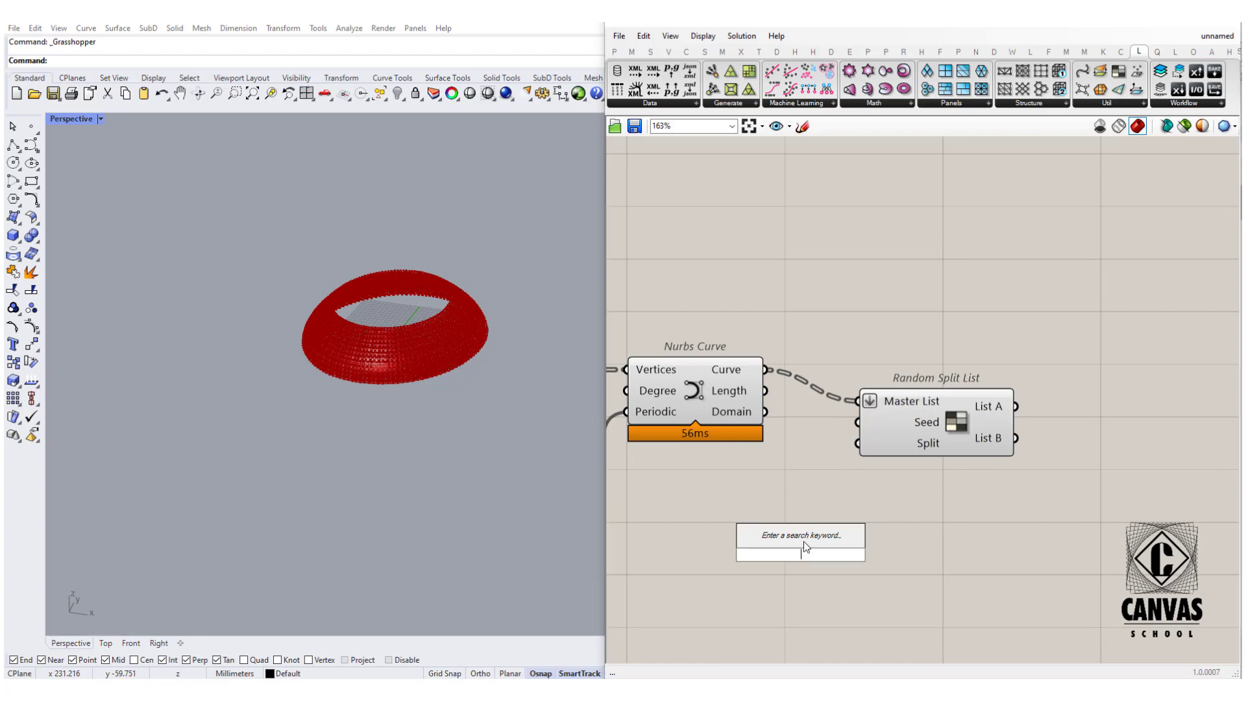
type("0.3")
key("Return")
scroll(822, 539, "up", 3)
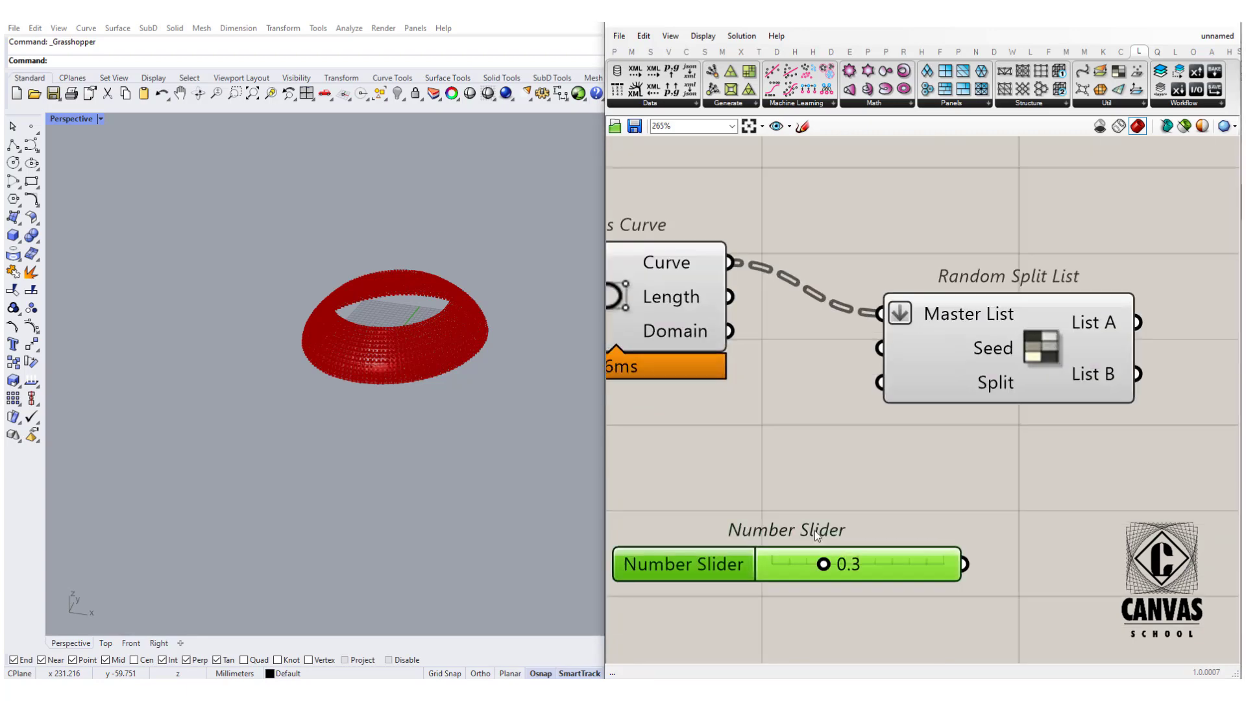
left_click_drag(851, 481, 850, 480)
scroll(812, 422, "down", 2)
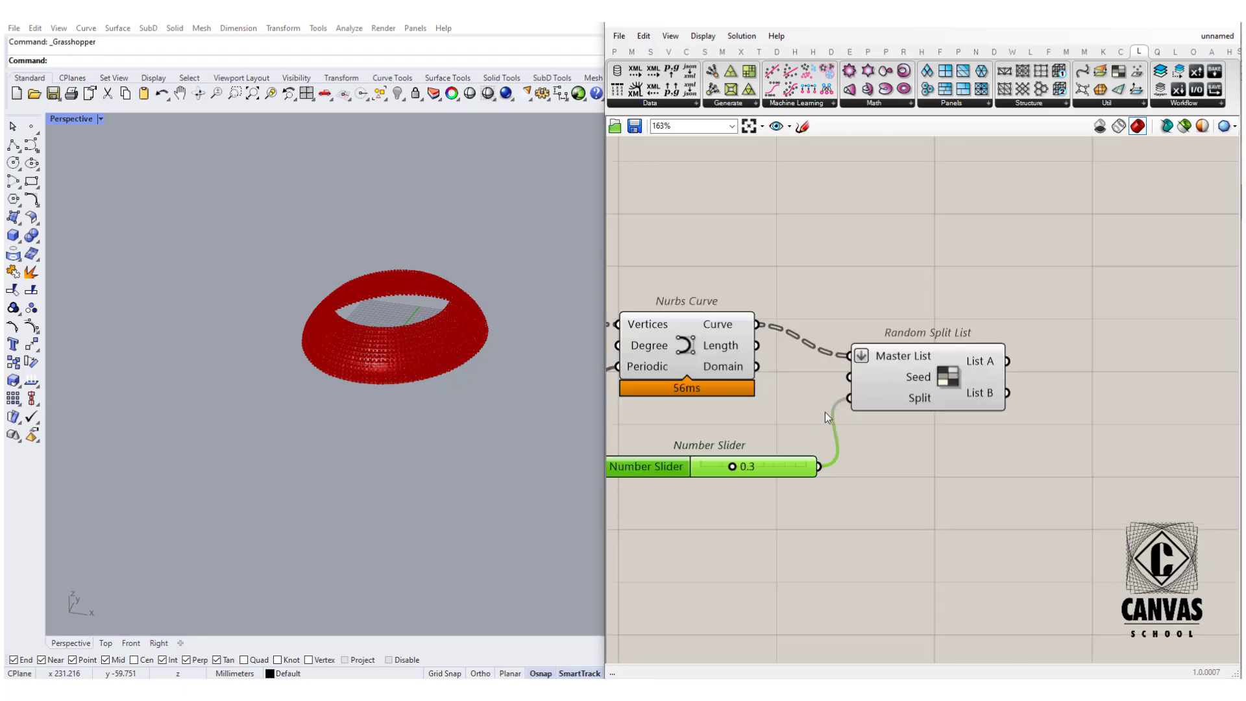
double_click(764, 423)
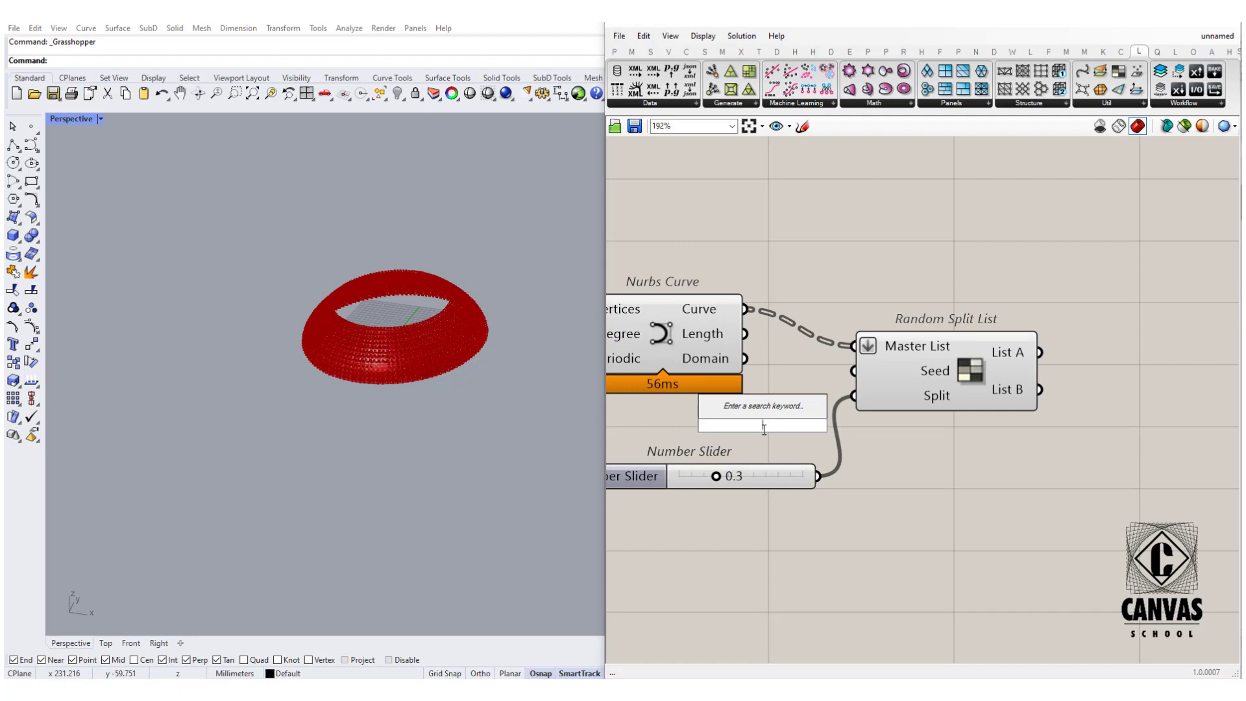
type("1/")
key("Return")
left_click(801, 435)
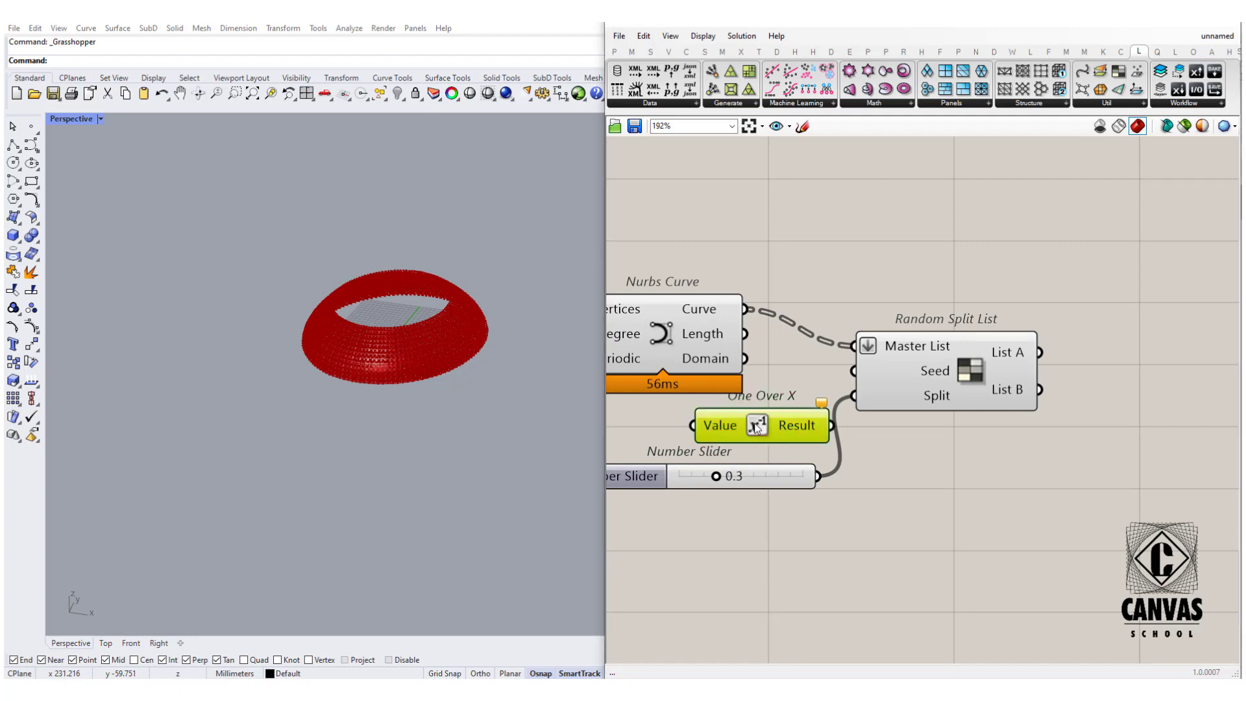
key("Delete")
Step: Add a number slider set to 12, connect it to Random Split List's Seed input, and place it directly above the 0.3 slider
double_click(743, 435)
type("12")
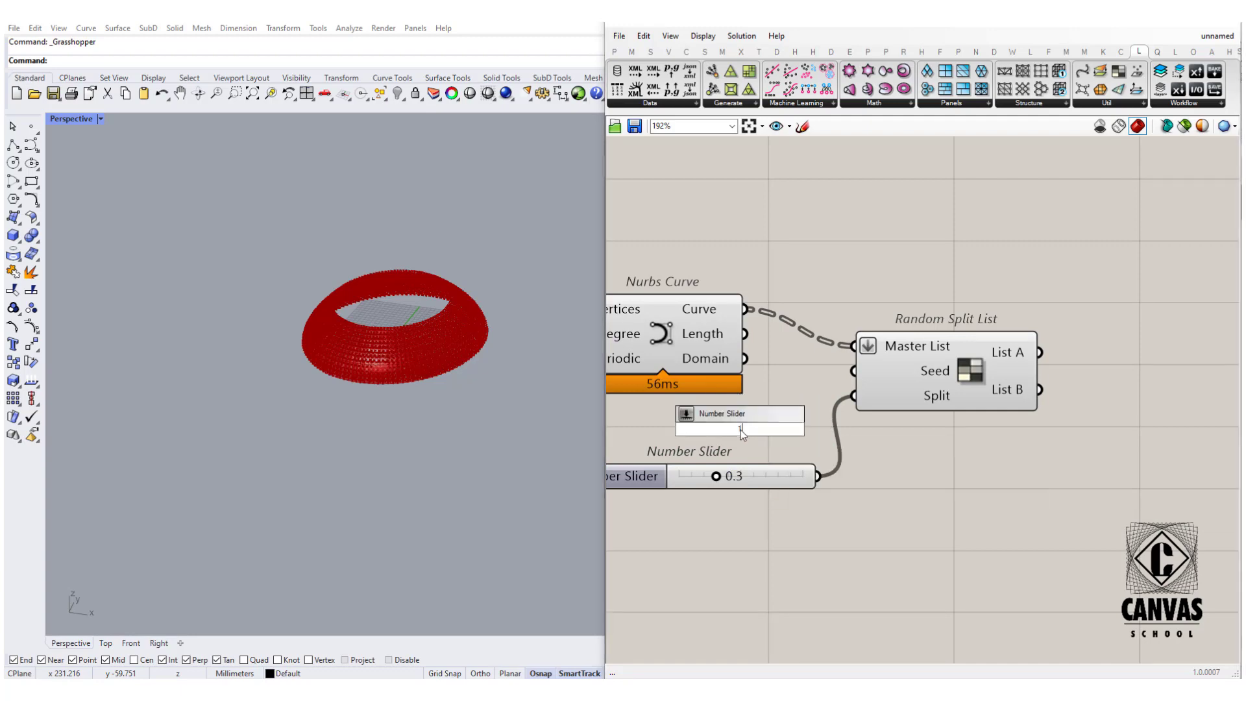
key("Return")
scroll(742, 434, "up", 1)
left_click_drag(857, 436, 867, 362)
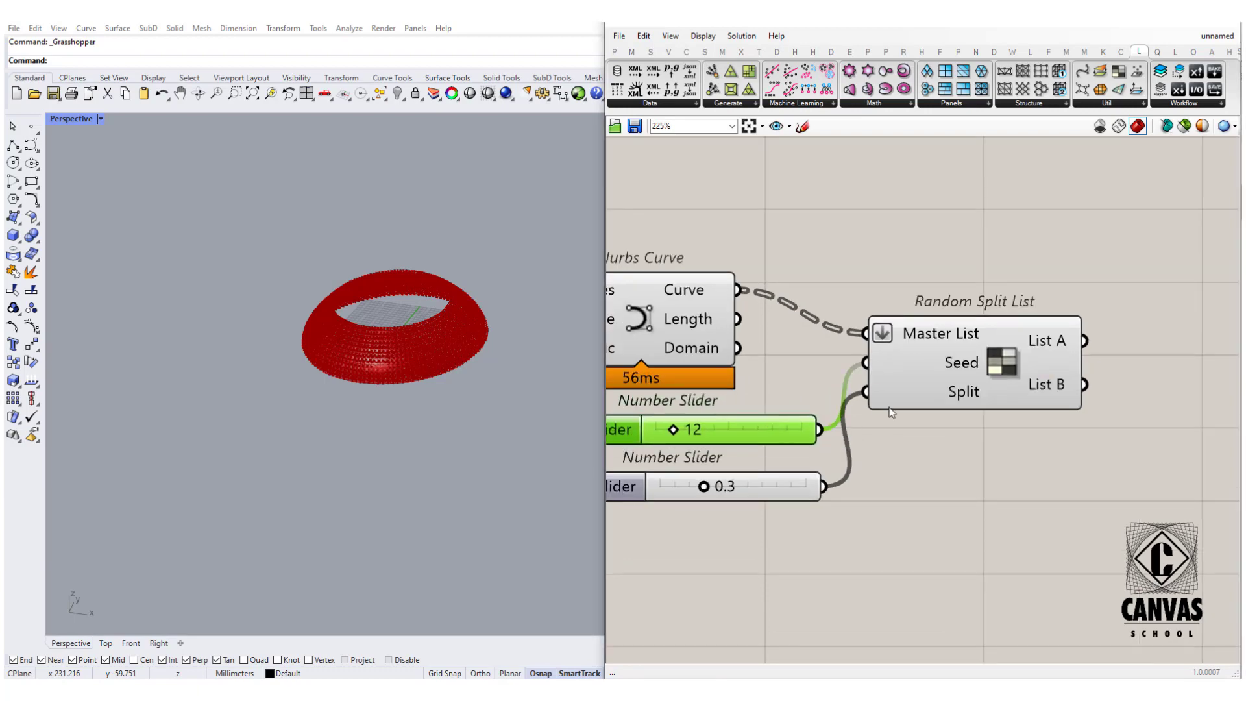
scroll(889, 407, "down", 3)
left_click(975, 365)
left_click_drag(824, 421, 819, 436)
scroll(824, 434, "down", 3)
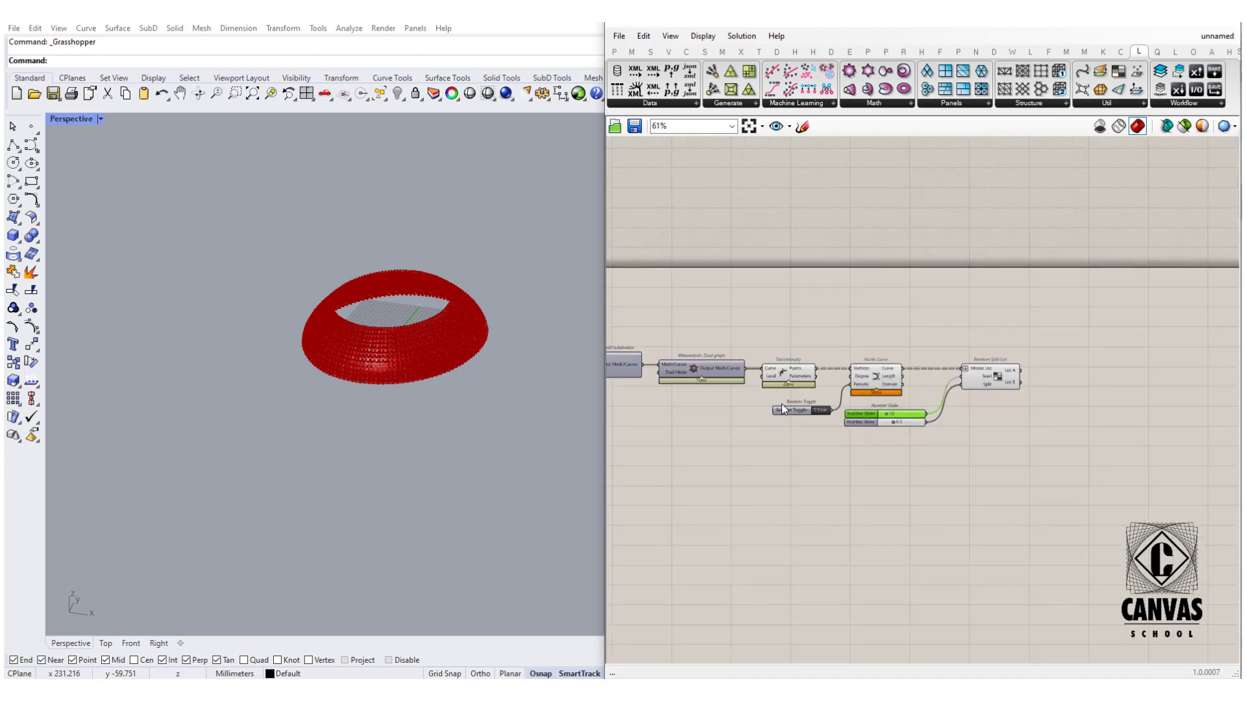
Step: Turn off the preview of the Discontinuity and Nurbs Curve components
scroll(868, 341, "up", 2)
right_click_drag(868, 340, 918, 338)
scroll(917, 338, "down", 1)
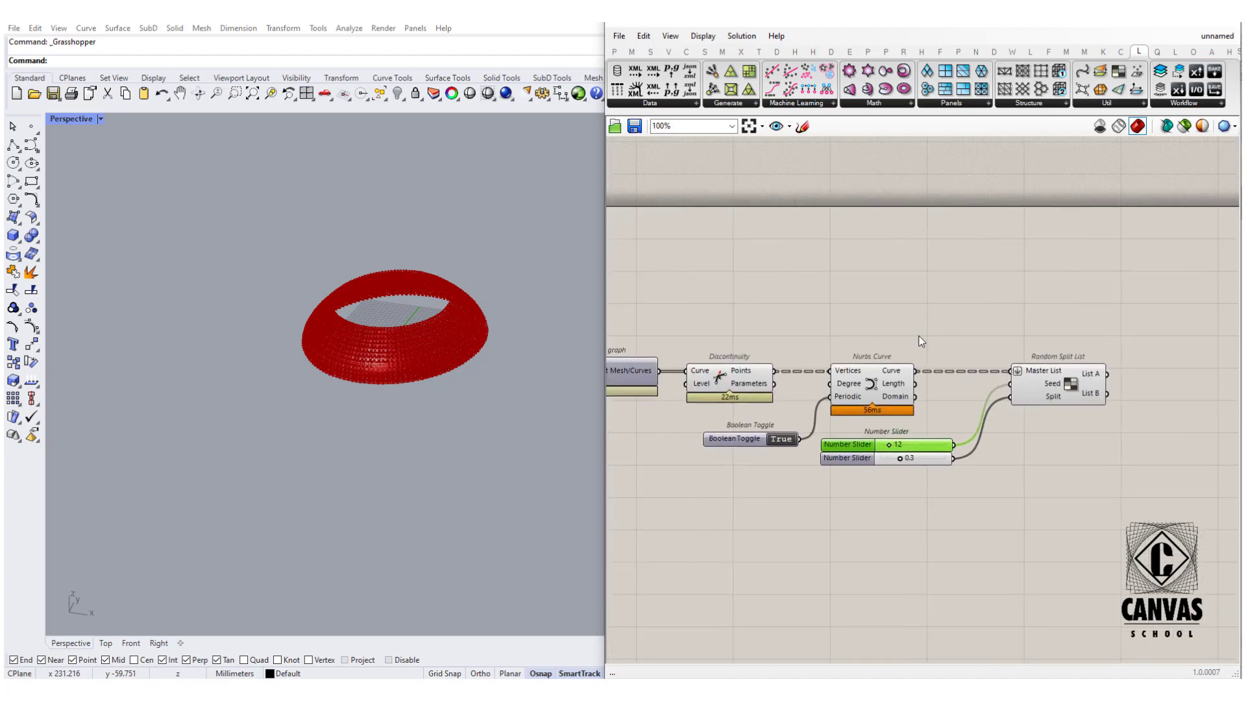
left_click_drag(908, 334, 703, 392)
middle_click(703, 393)
left_click(758, 357)
scroll(383, 335, "up", 5)
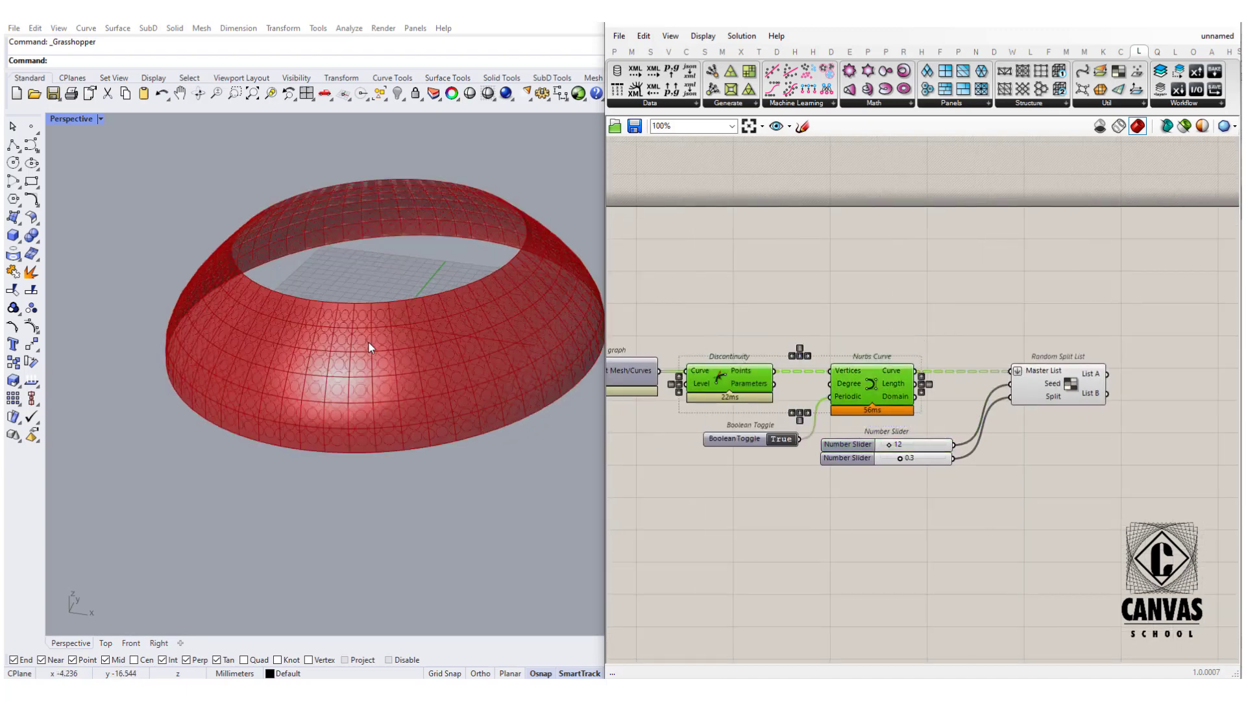
scroll(1013, 380, "up", 4)
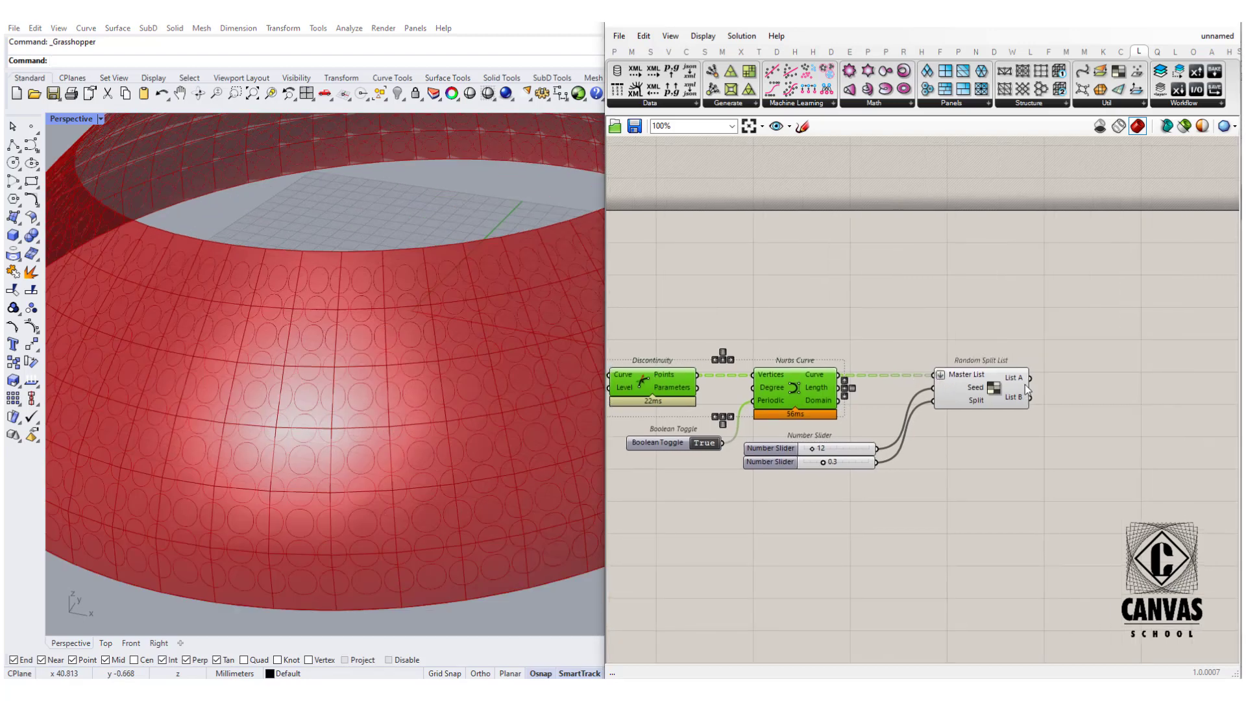
Step: Add a Curve parameter and connect List A of Random Split List to it
double_click(1011, 373)
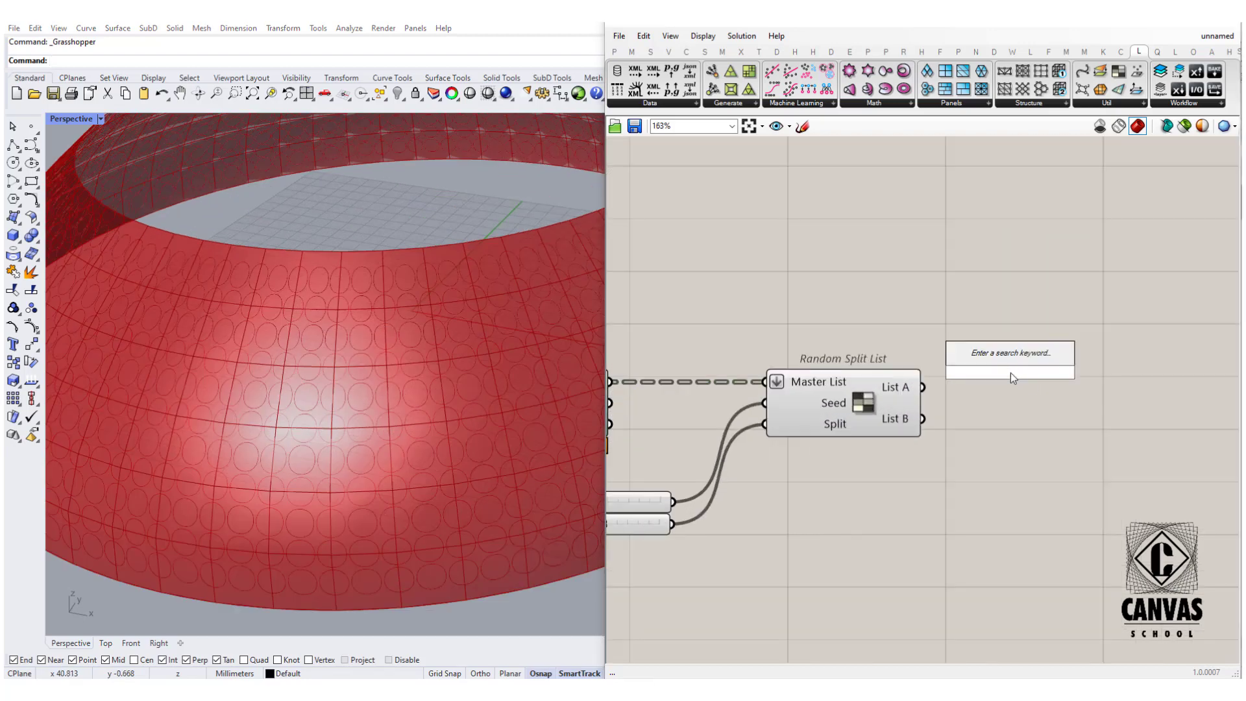
type("crv")
left_click(990, 347)
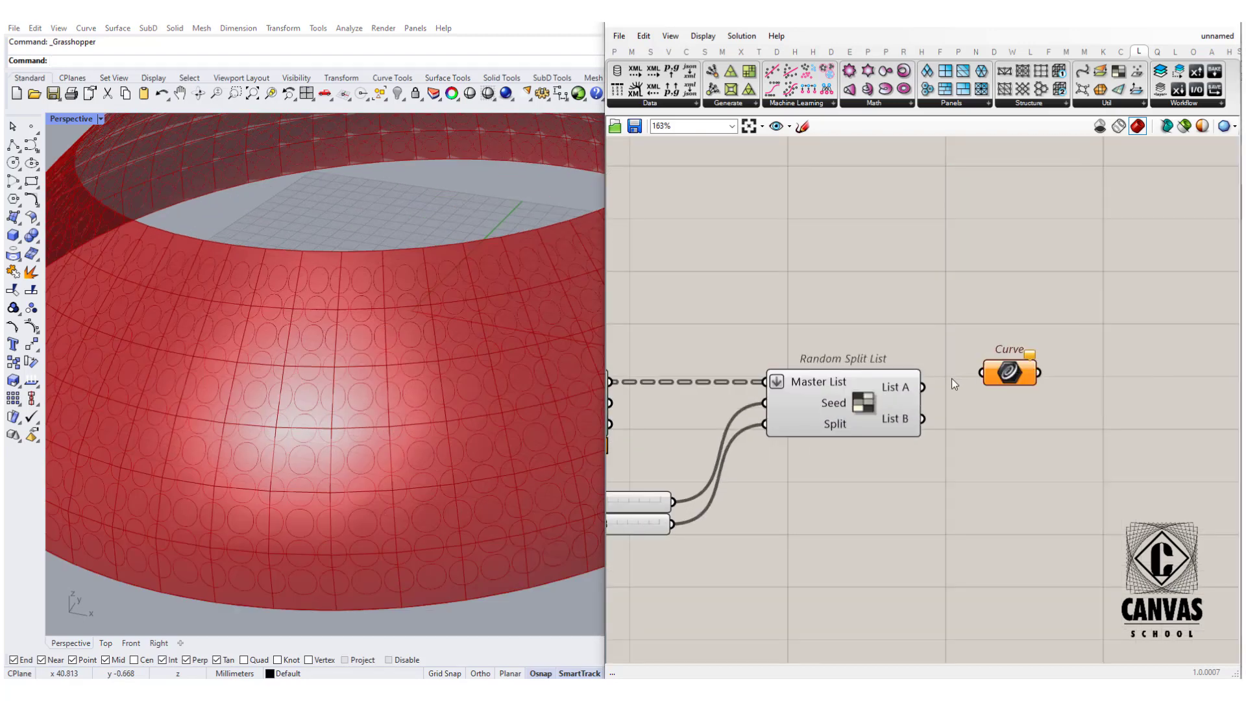
left_click_drag(1008, 368, 1011, 375)
left_click_drag(922, 387, 1044, 379)
Step: Turn off the preview of the Random Split List component
right_click_drag(989, 355, 1022, 366)
left_click_drag(933, 340, 835, 425)
right_click(889, 353)
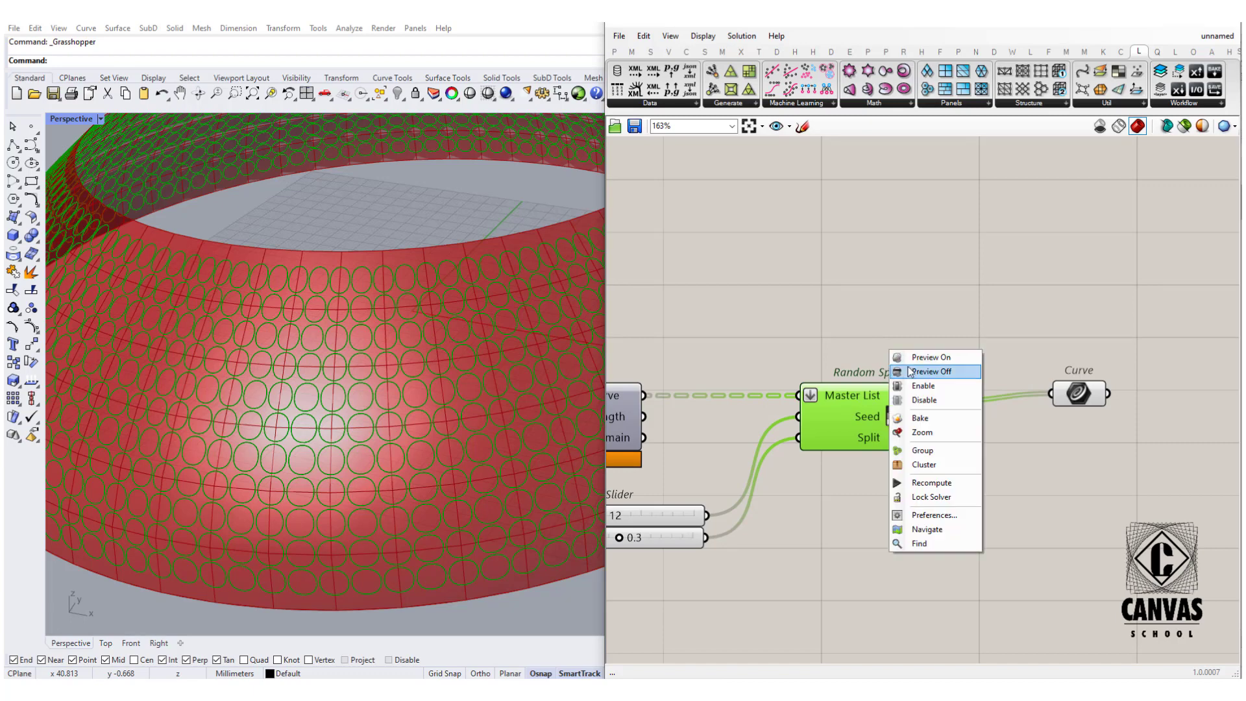
left_click(910, 373)
Step: Turn off the preview of the Isotrim and Mesh Brep components
scroll(921, 354, "down", 10)
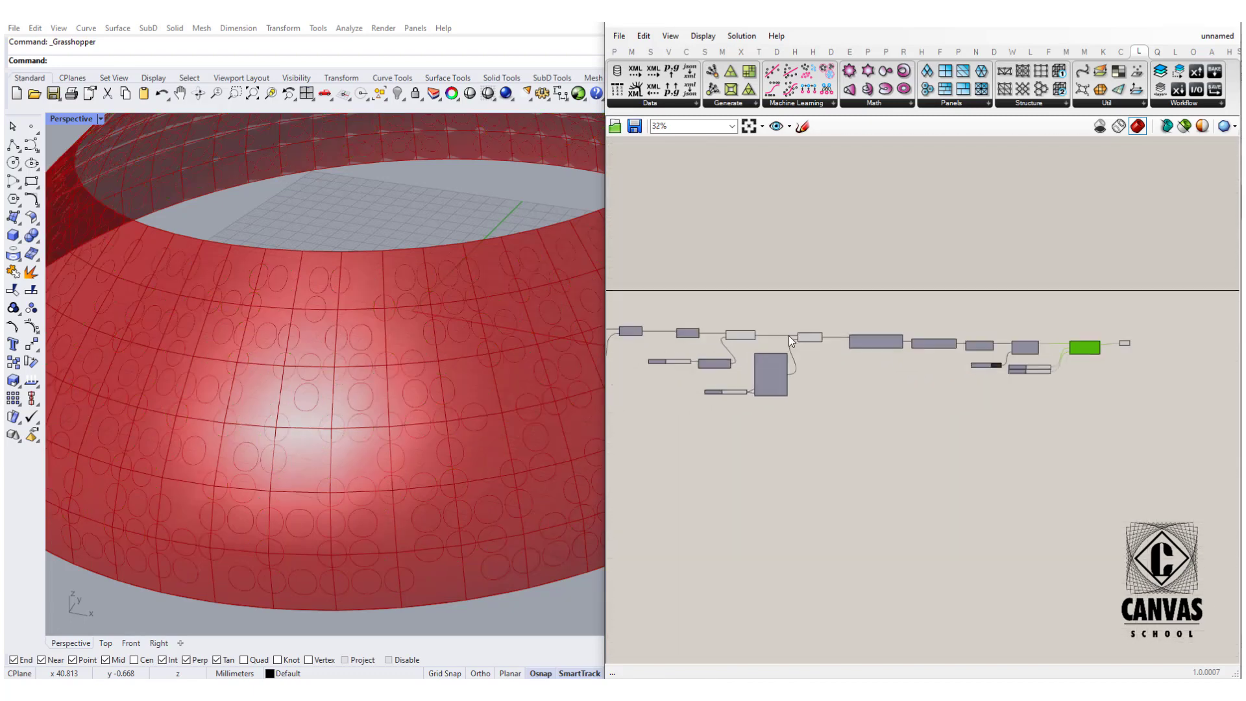
scroll(788, 336, "up", 5)
left_click_drag(858, 306, 679, 318)
right_click(679, 319)
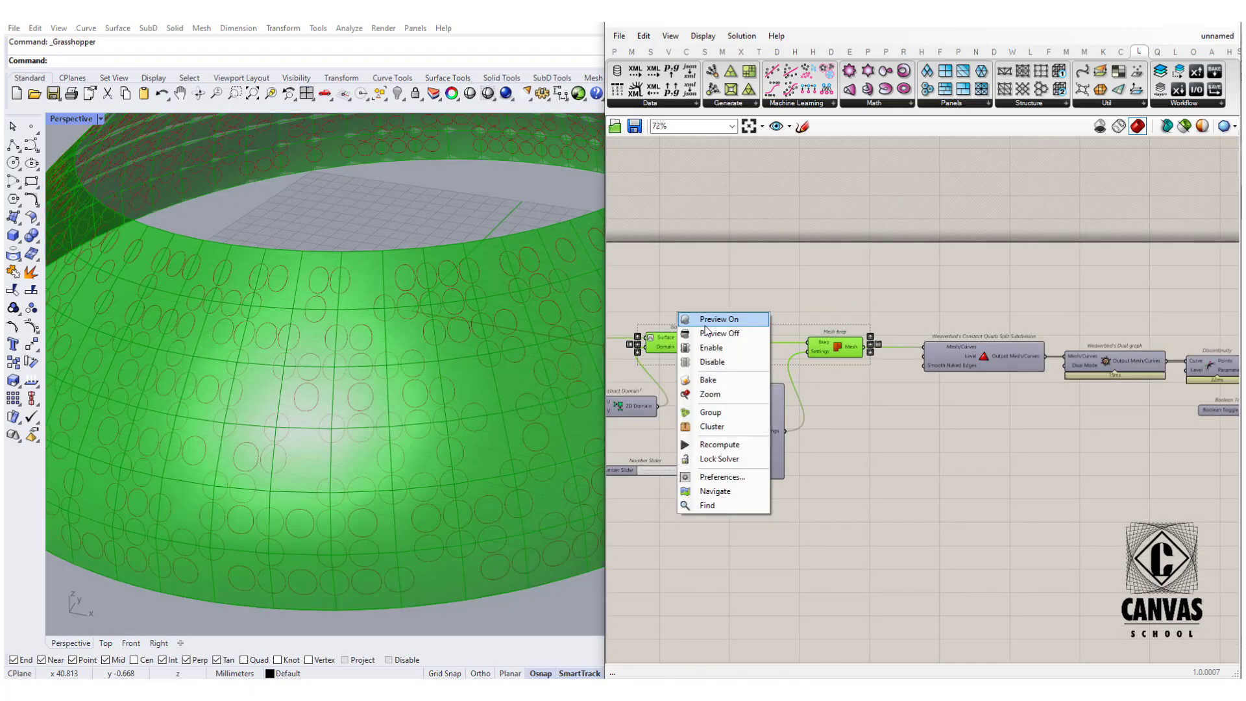
left_click(707, 328)
Step: Set the Seed slider of Random Split List to 20
scroll(714, 364, "down", 3)
scroll(1016, 387, "up", 9)
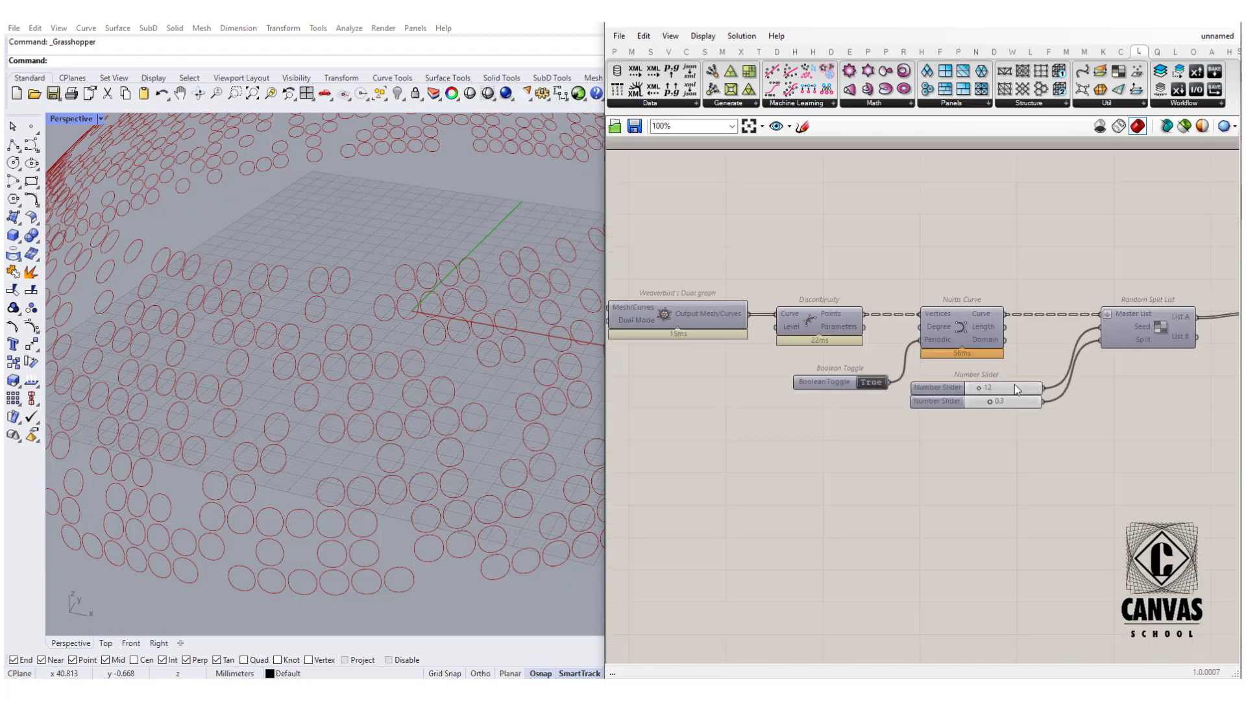
mouse_move(951, 390)
left_mouse_down()
mouse_move(992, 398)
mouse_move(952, 406)
left_mouse_up()
scroll(952, 407, "down", 6)
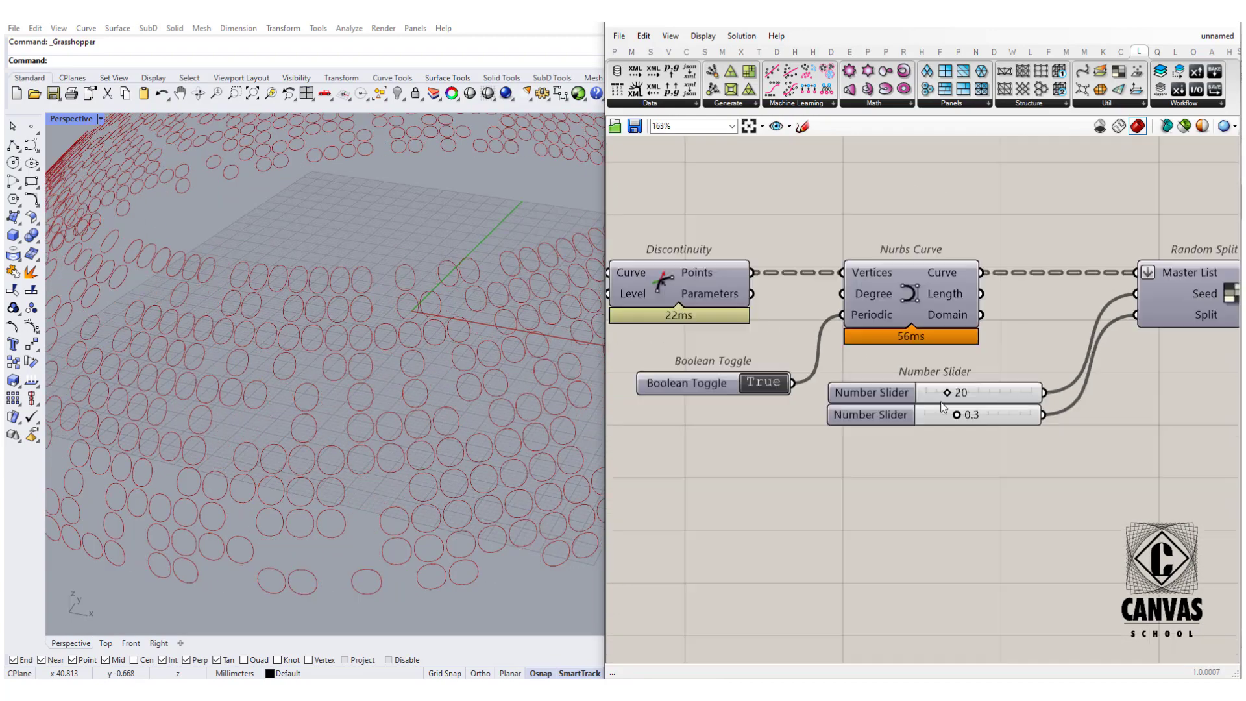
Step: Add a Surface Split component beyond the Curve parameter
scroll(1016, 352, "up", 4)
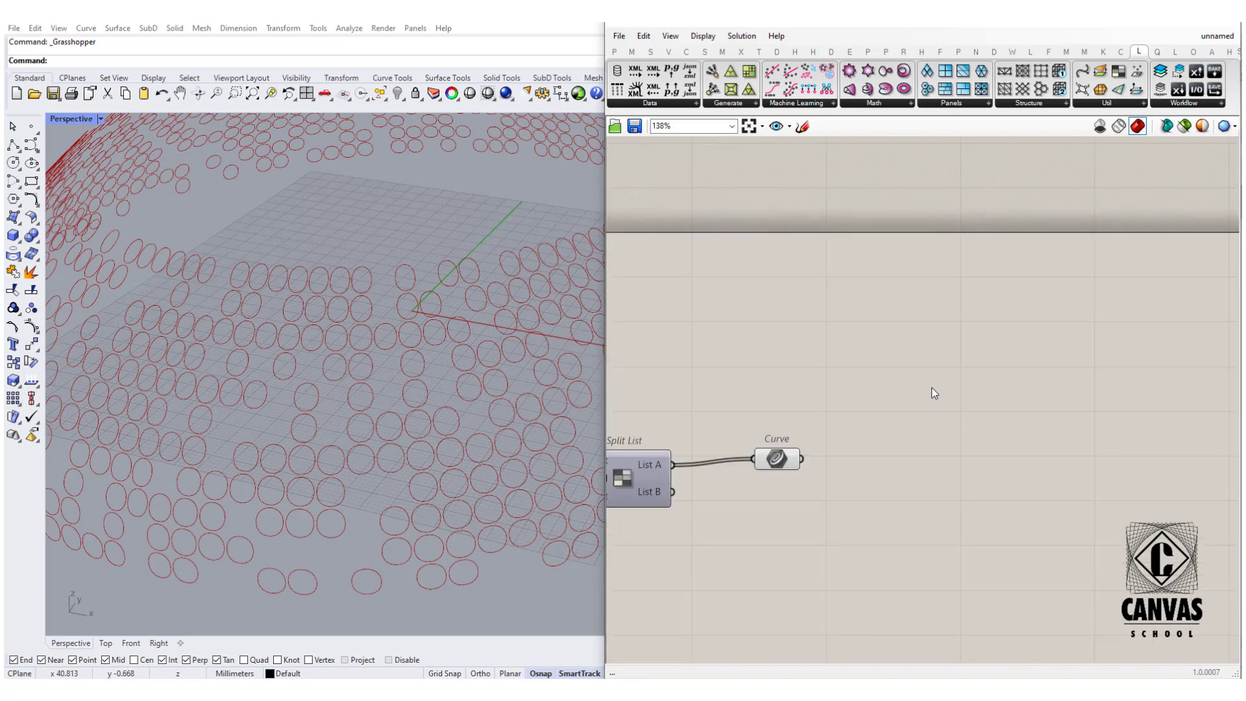
double_click(929, 389)
type("surfaca")
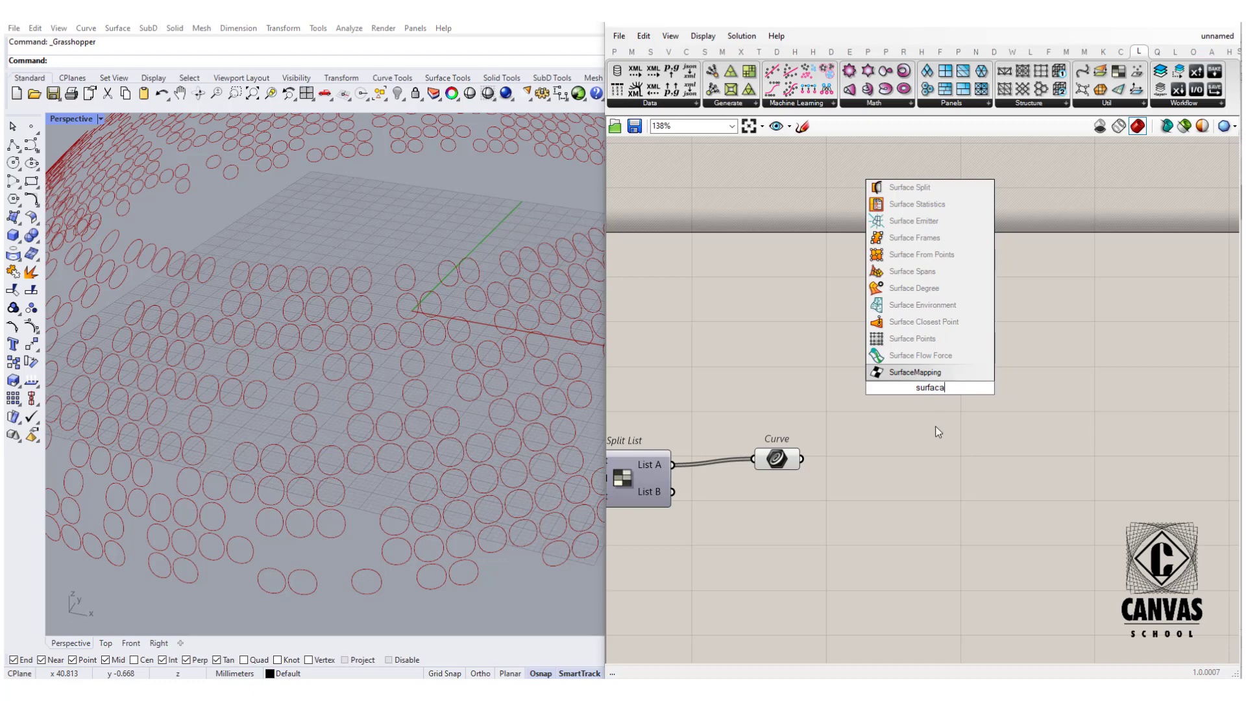
type("ce spli")
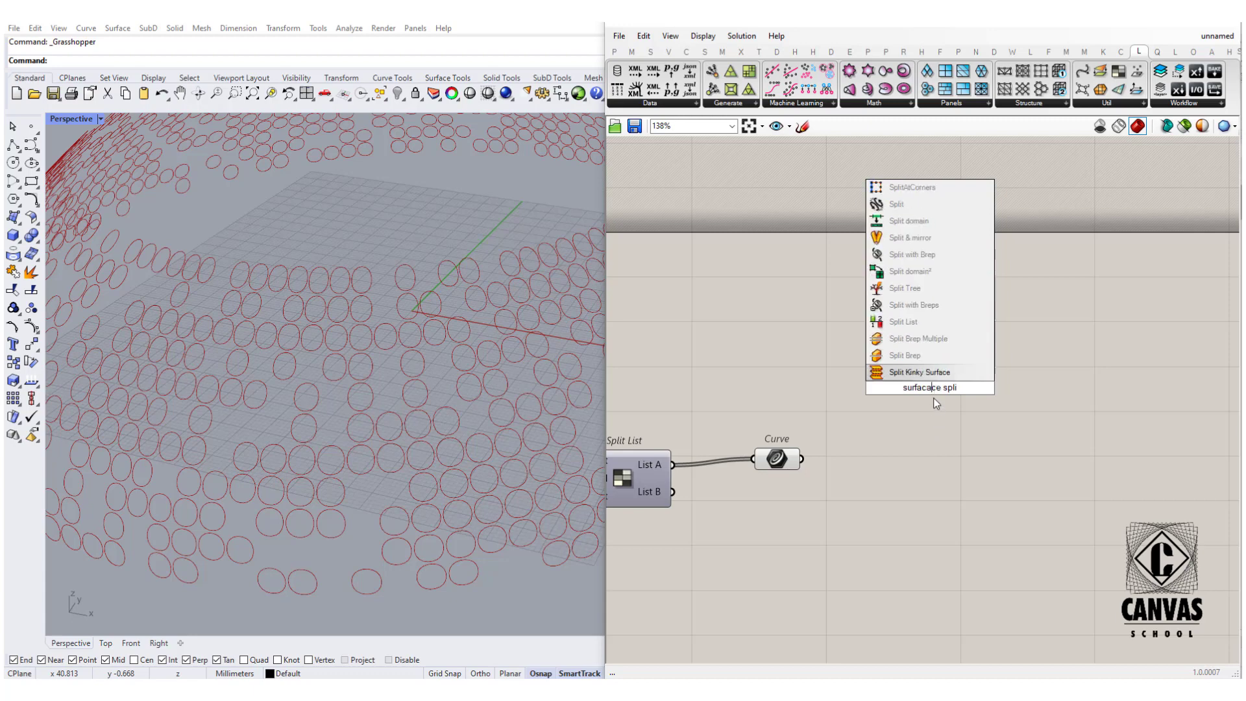
left_click_drag(942, 388, 932, 388)
type("e")
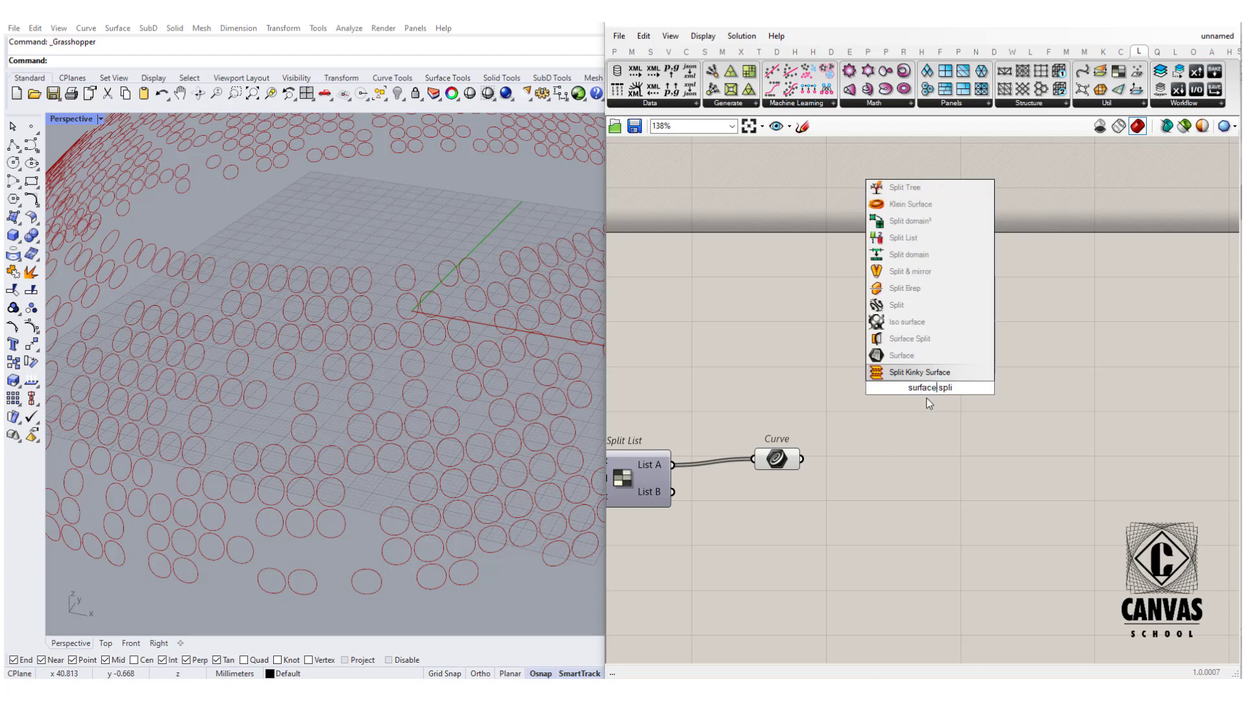
left_click(956, 387)
left_click(909, 338)
Step: Turn on the preview of the Loft component
right_click_drag(788, 460, 907, 460)
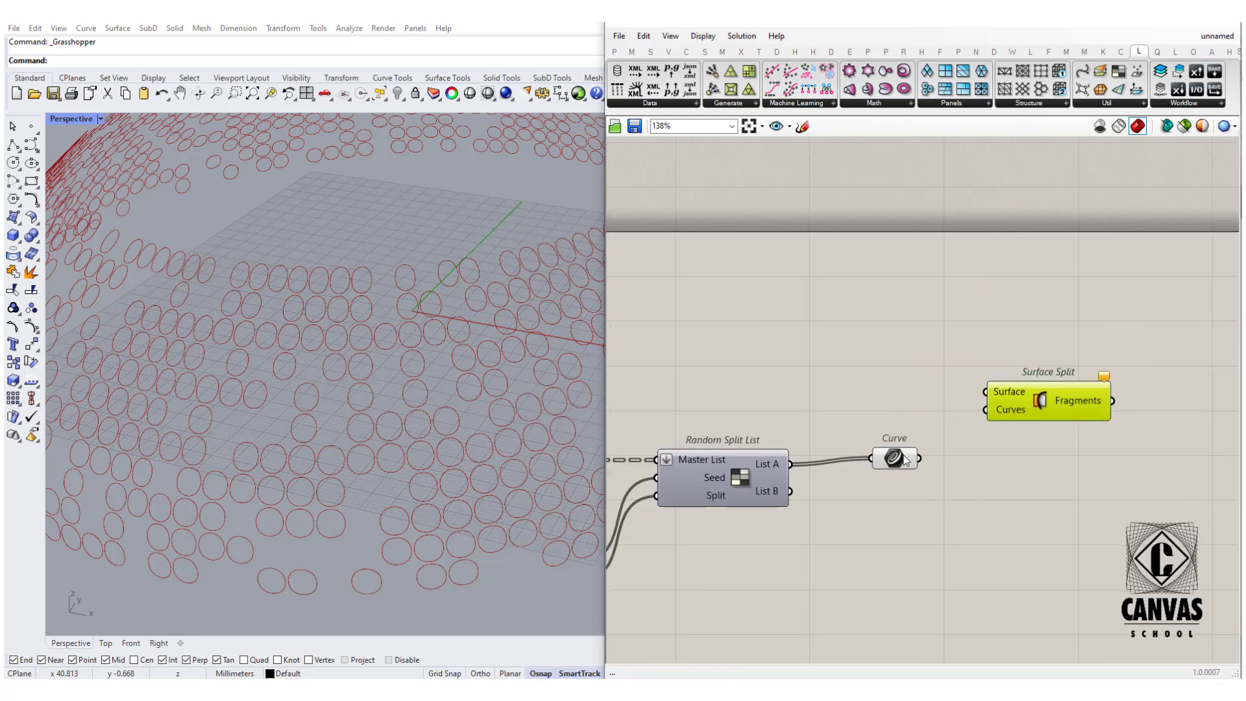
left_click(903, 457)
left_click(927, 382)
scroll(928, 379, "down", 8)
right_click_drag(928, 379, 1067, 366)
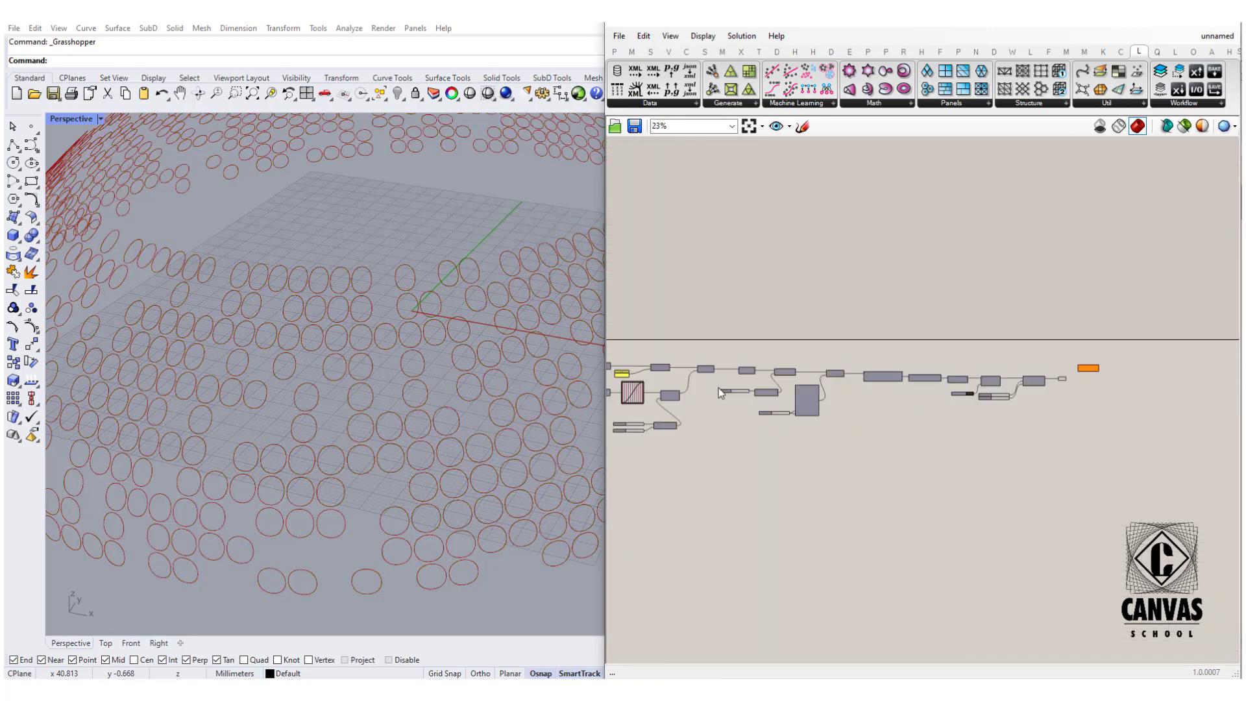
scroll(719, 387, "up", 7)
right_click(898, 376)
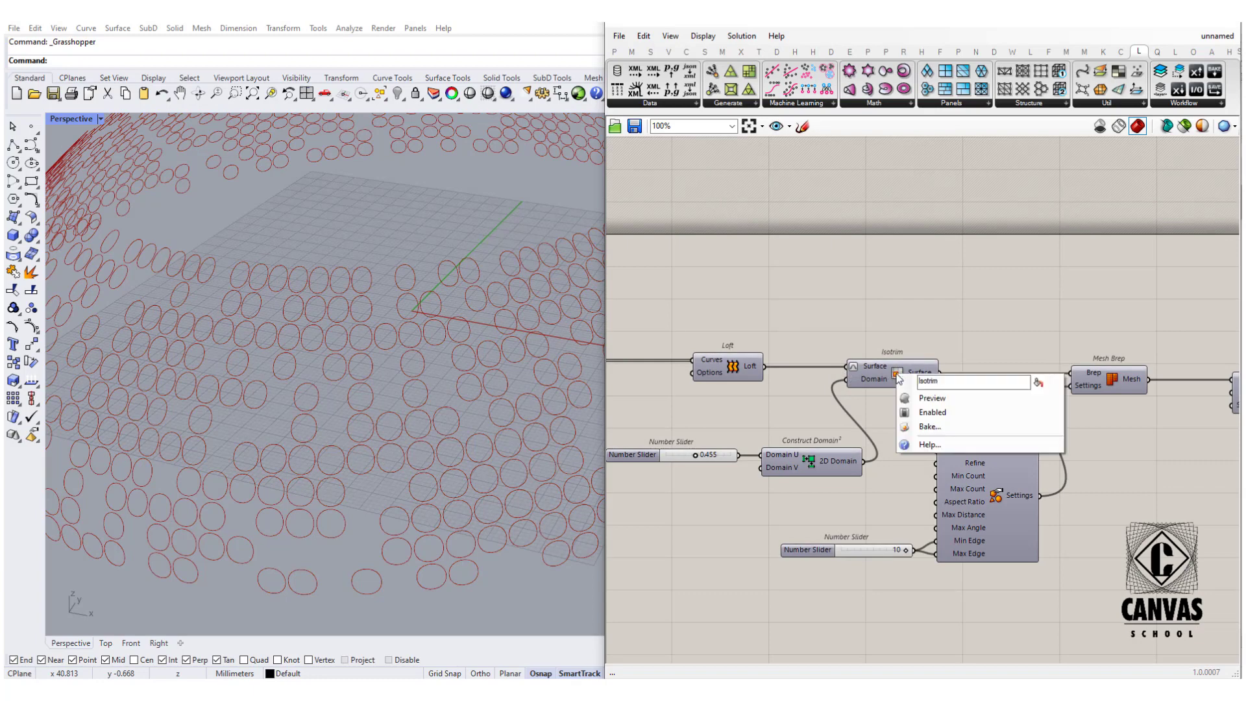
right_click(737, 372)
left_click(752, 393)
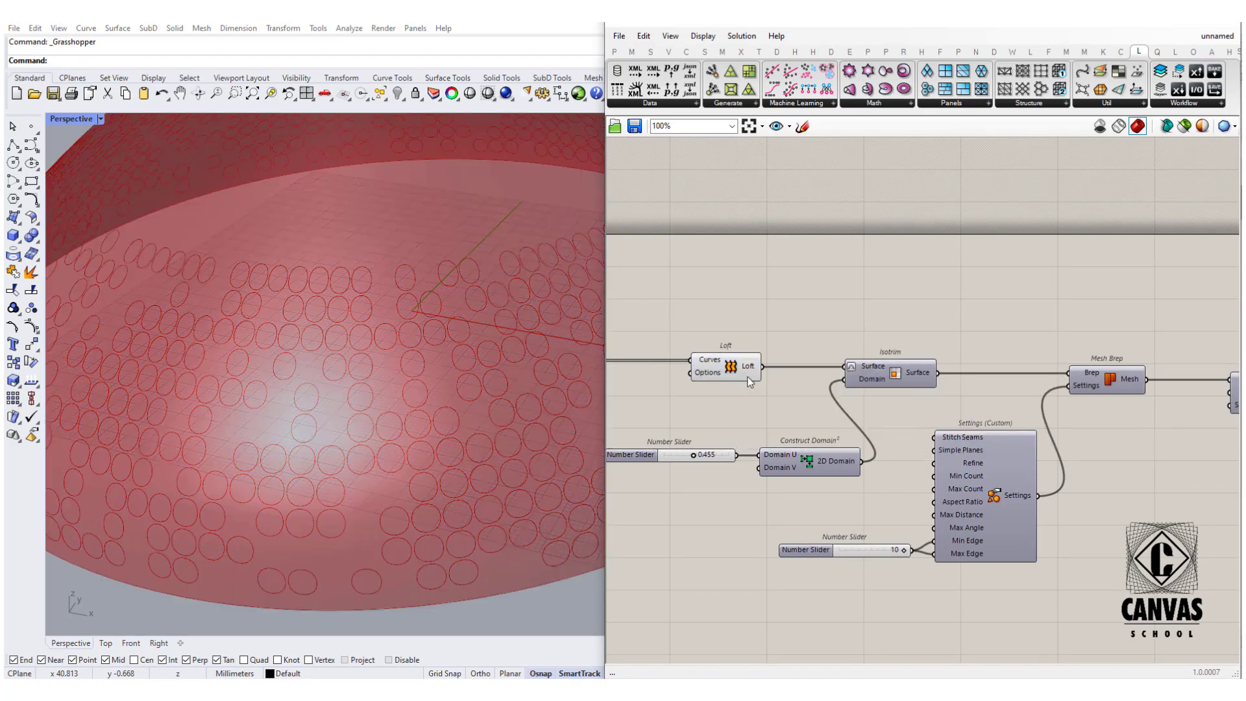
Step: Connect the Loft output to Surface Split's Surface input and the Curve parameter to its Curves input
left_click(737, 367)
scroll(747, 375, "down", 2)
scroll(714, 328, "down", 3)
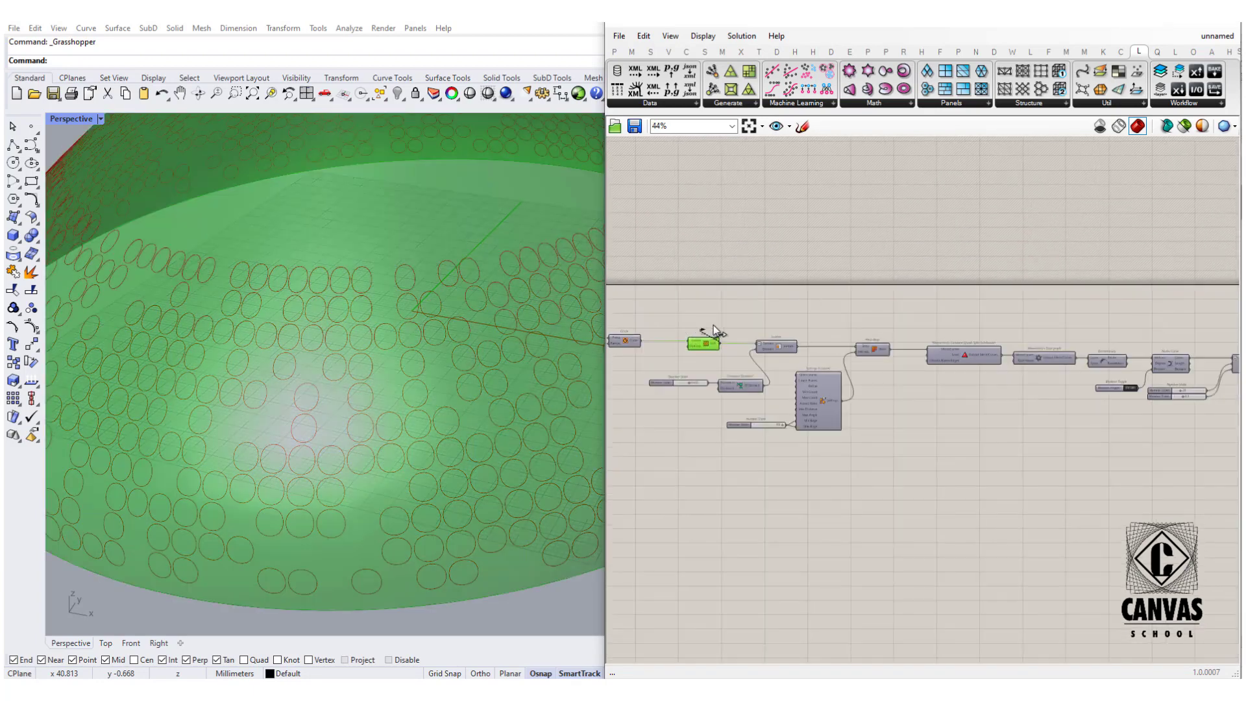
scroll(714, 327, "down", 3)
scroll(1065, 329, "up", 7)
left_click_drag(714, 326, 1070, 325)
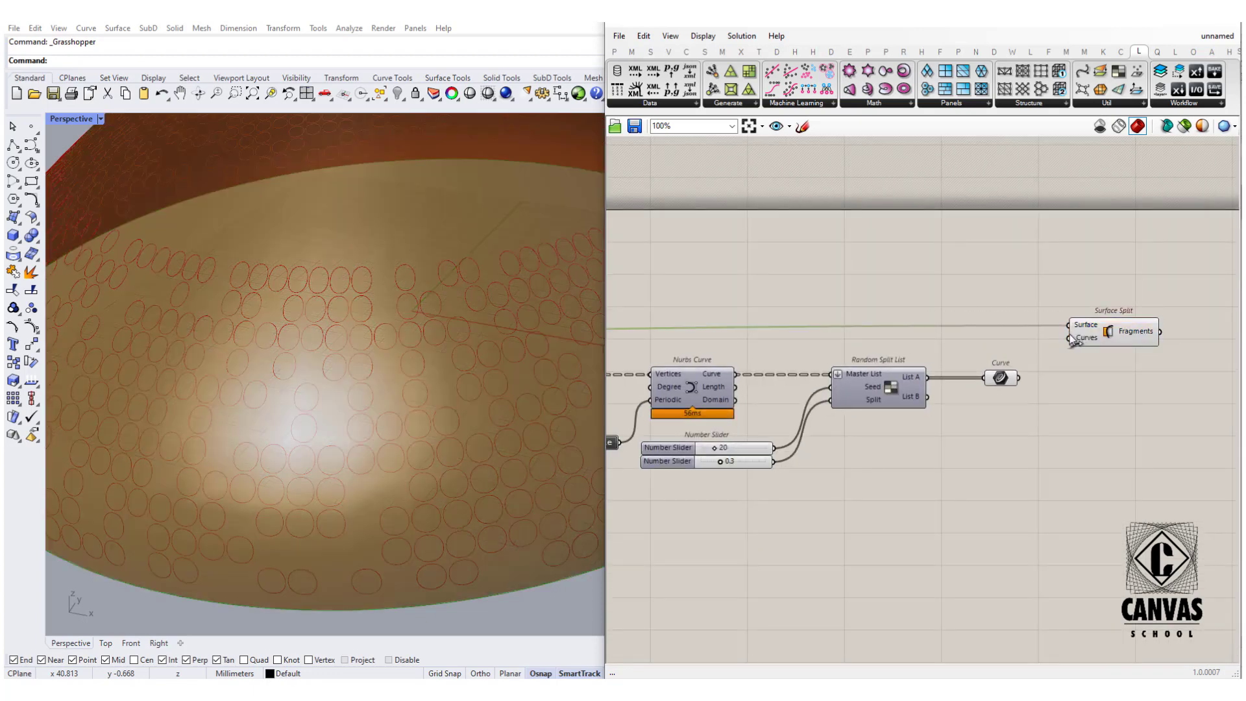
left_click_drag(1030, 383, 1020, 379)
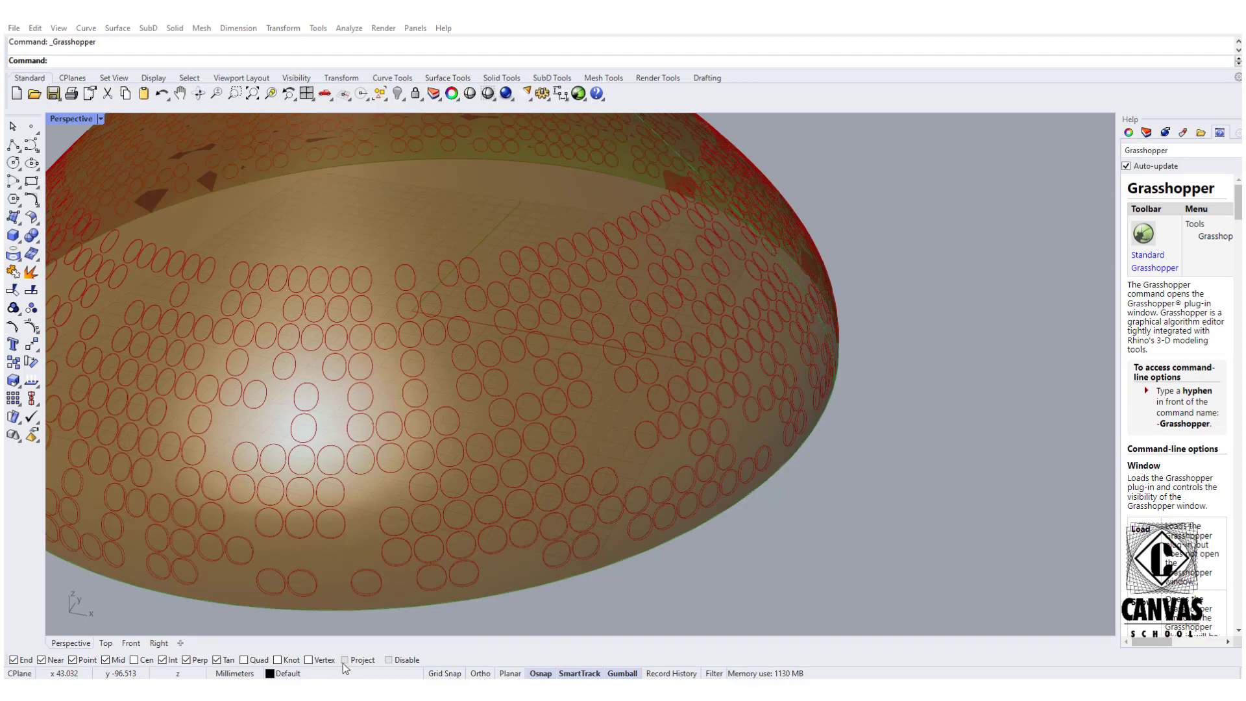
mouse_move(343, 663)
left_click(359, 637)
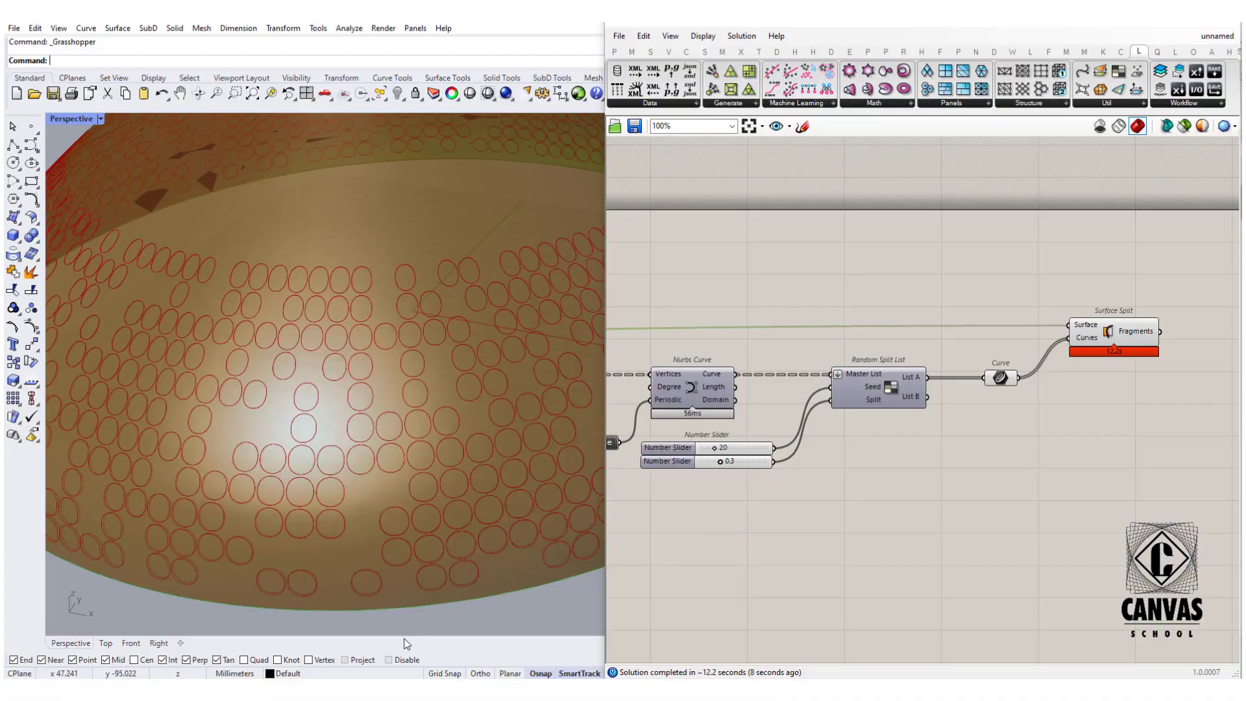
Step: Turn off the preview of the Curve parameter feeding Surface Split
scroll(918, 383, "down", 3)
scroll(919, 383, "up", 3)
left_click_drag(922, 337, 845, 441)
right_click(866, 360)
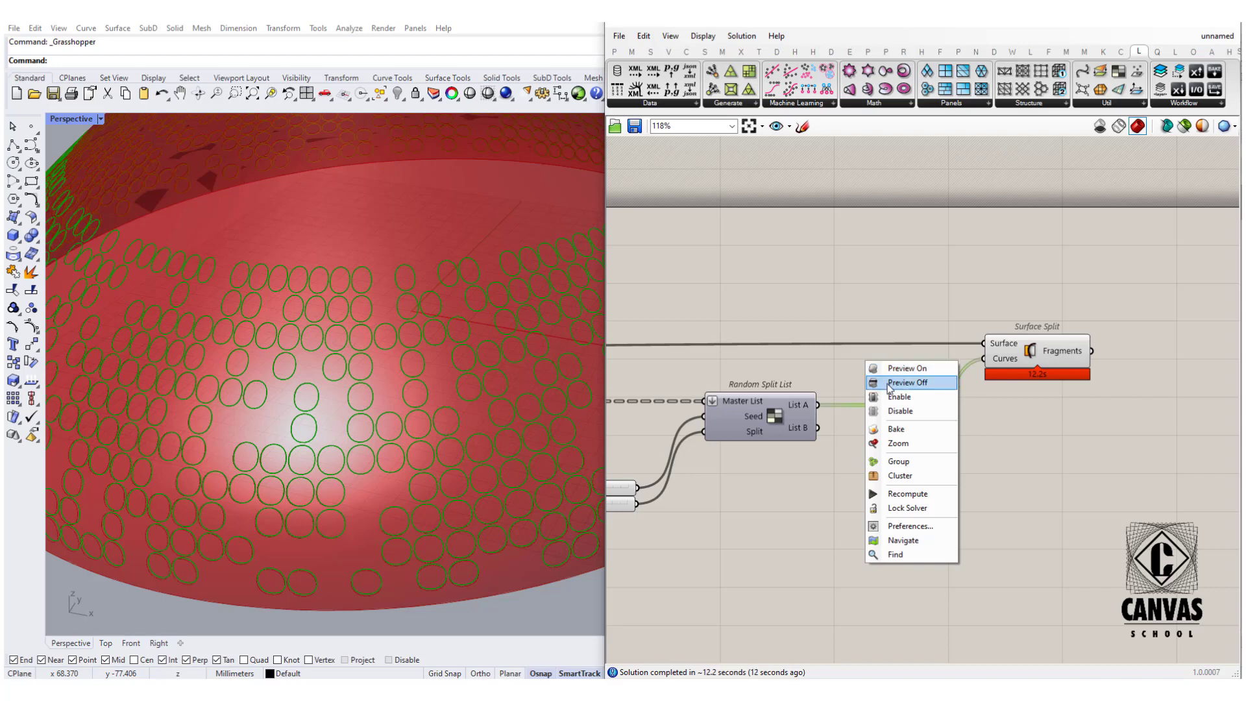
left_click(889, 384)
Step: Add a Sort List component beyond Surface Split
right_click_drag(982, 412, 850, 434)
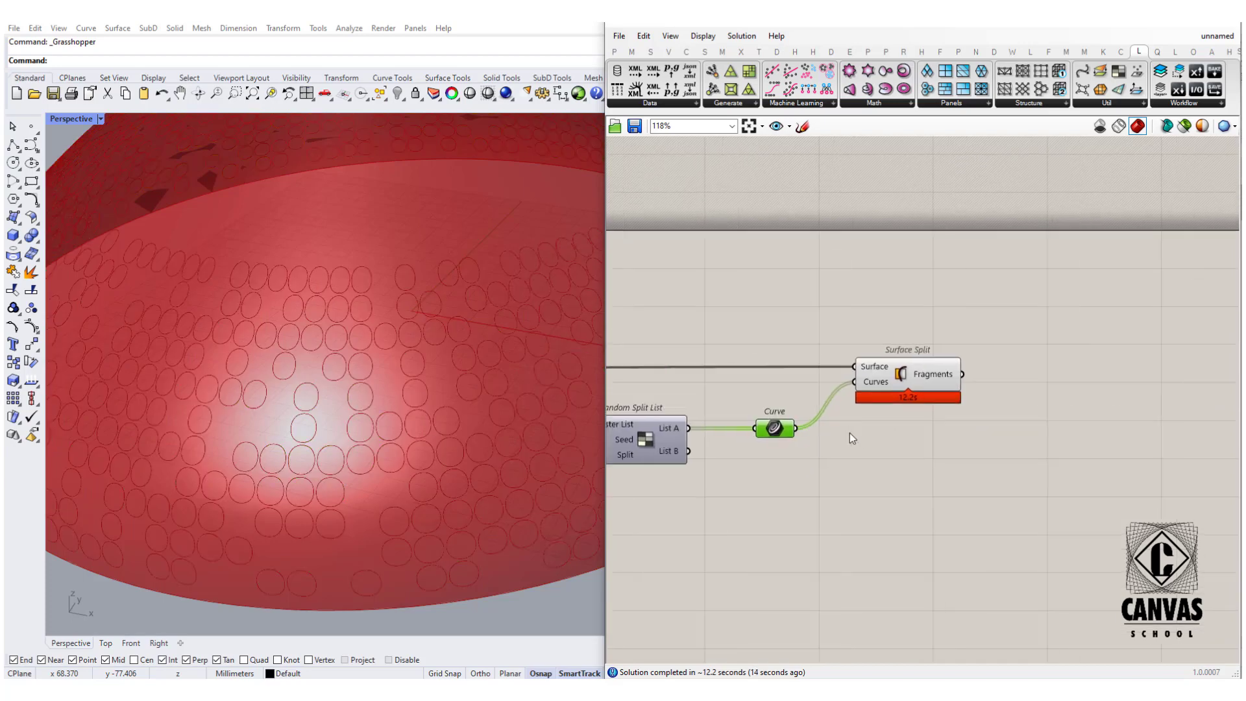
scroll(870, 421, "down", 3)
scroll(976, 403, "up", 4)
double_click(976, 403)
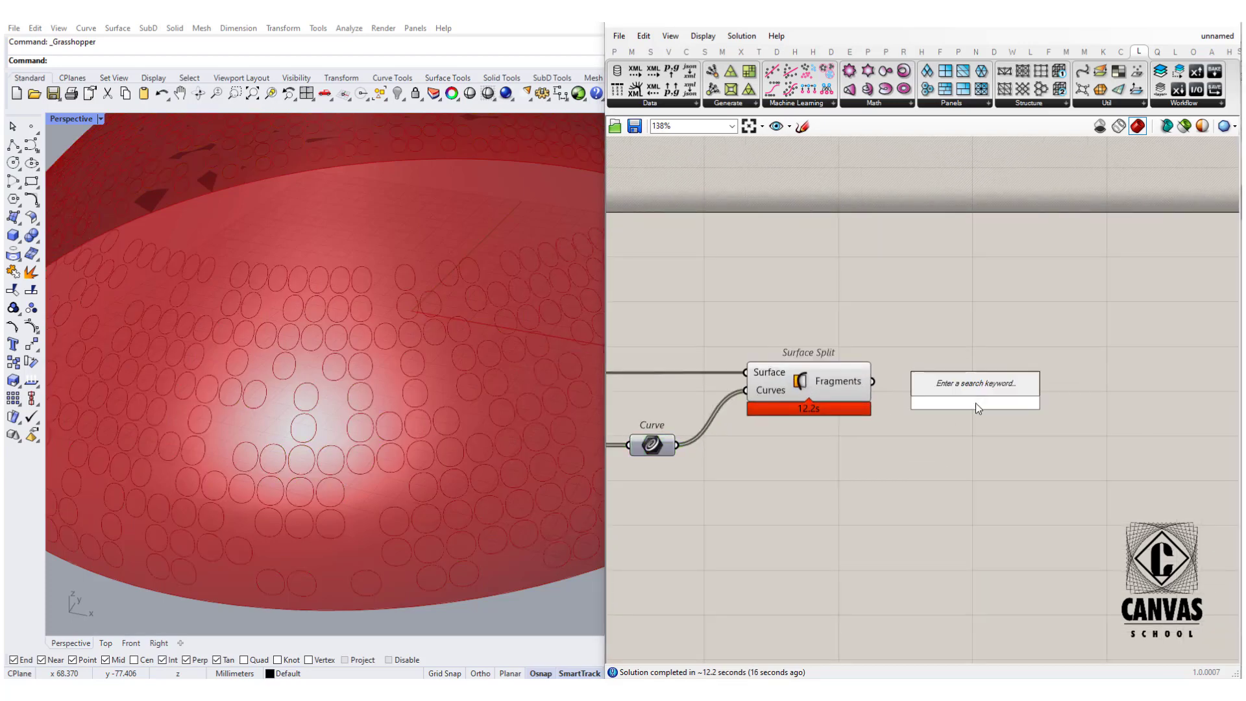
type("sp")
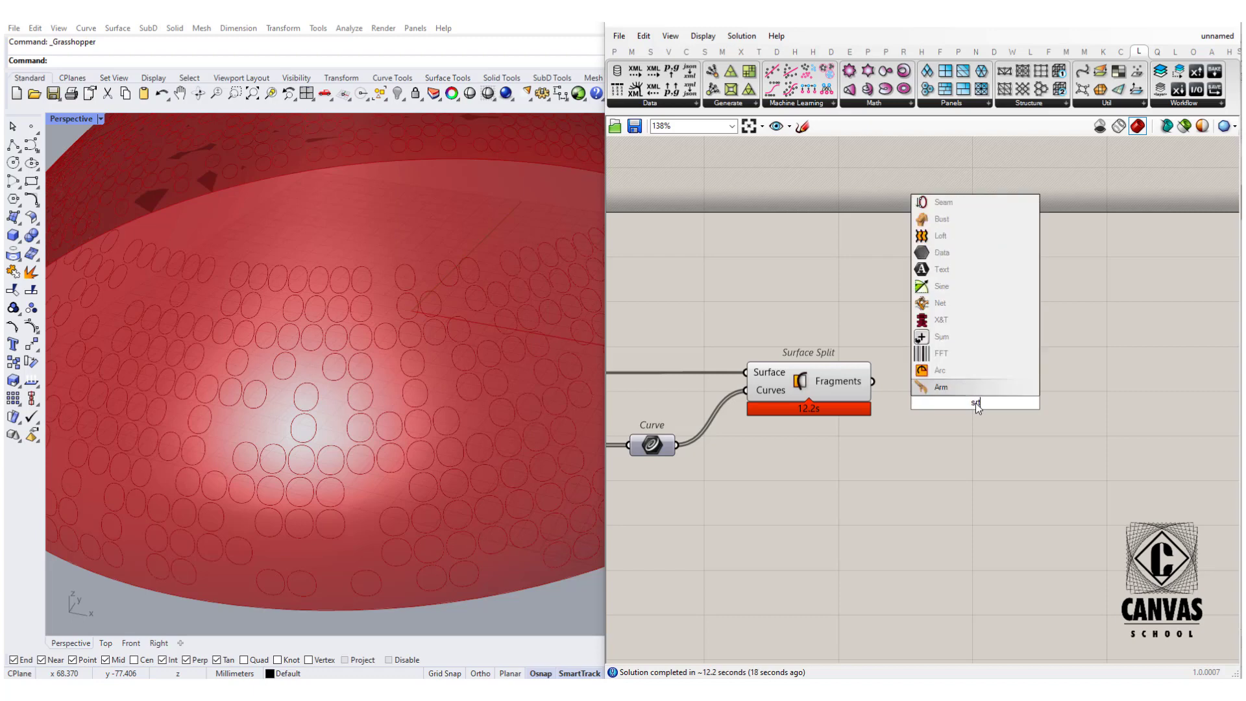
key("BackSpace")
type("ort")
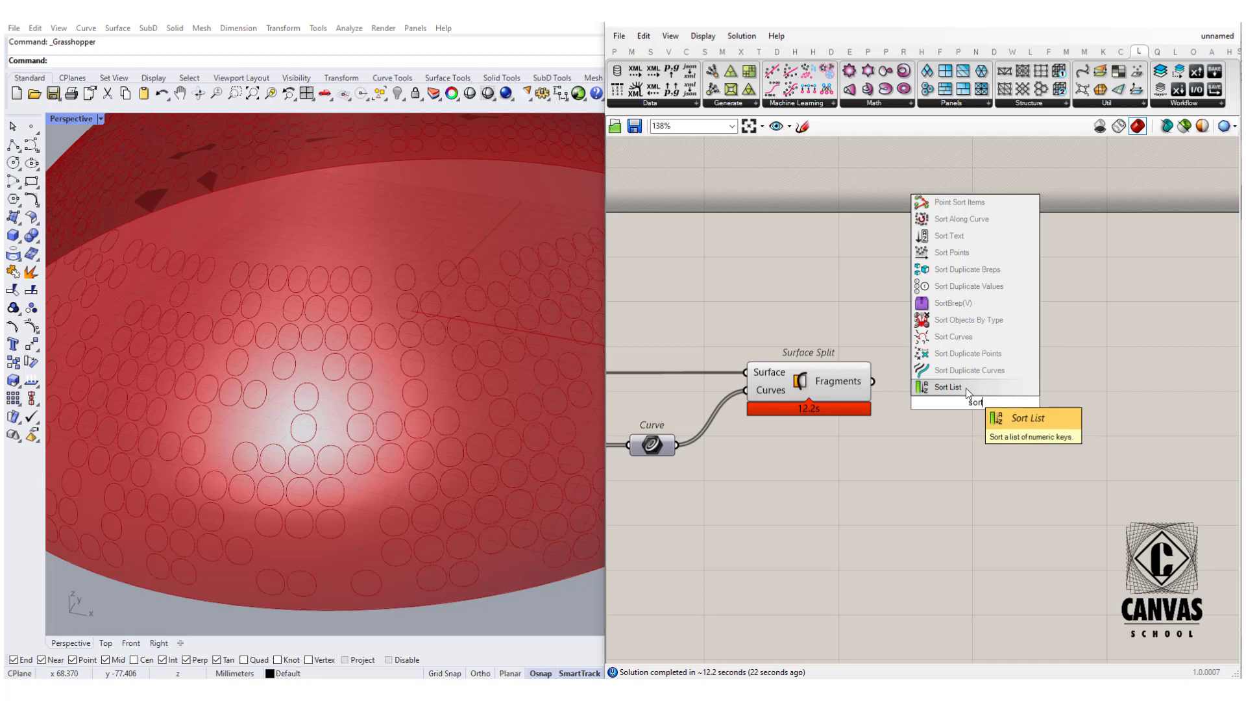
left_click(966, 388)
scroll(964, 383, "up", 2)
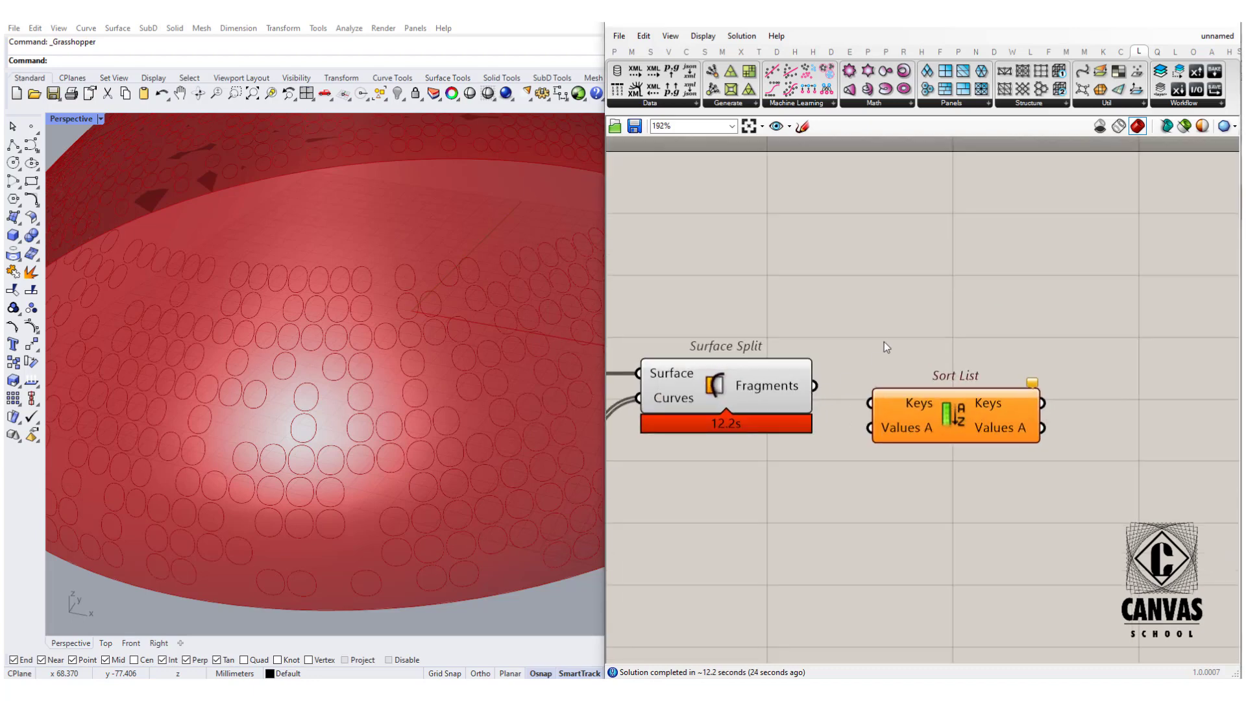
left_click_drag(901, 398, 917, 397)
Step: Add an Area component above Sort List and connect Surface Split's Fragments output to its Geometry input
double_click(914, 344)
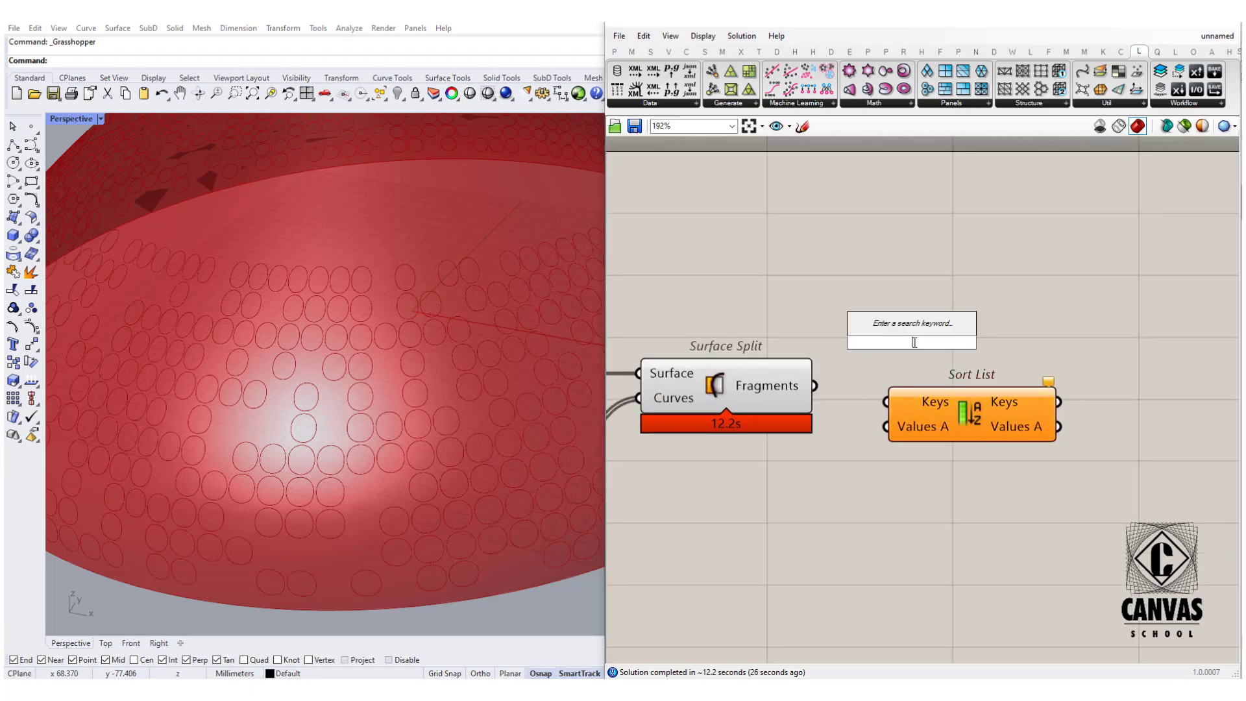
type("are")
left_click(870, 345)
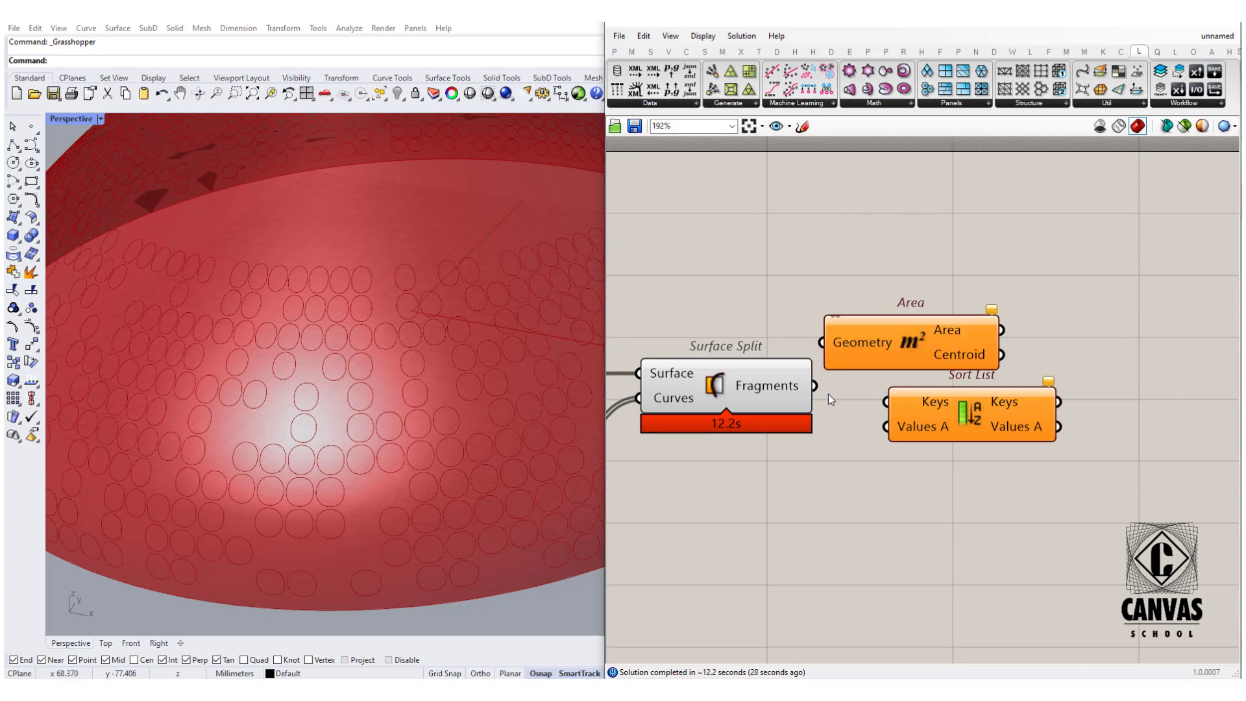
left_click_drag(815, 386, 863, 342)
left_click_drag(934, 348, 943, 333)
Step: Connect Surface Split's Fragments to Sort List's Values A input and the Area output to its Keys input
right_click_drag(942, 375, 885, 381)
scroll(935, 435, "down", 3)
left_click_drag(927, 420, 1116, 440)
scroll(734, 415, "up", 1)
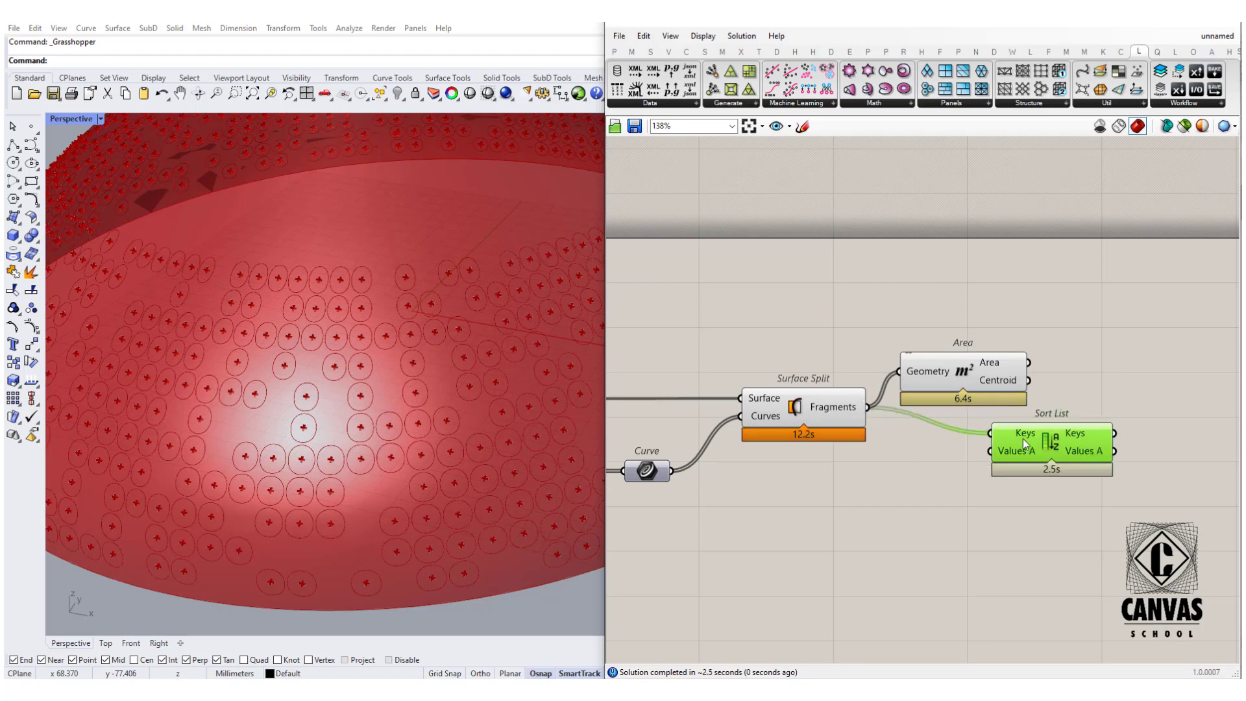
scroll(918, 395, "up", 1)
left_click_drag(1033, 440, 864, 412, "ctrl")
left_click_drag(861, 411, 1032, 465)
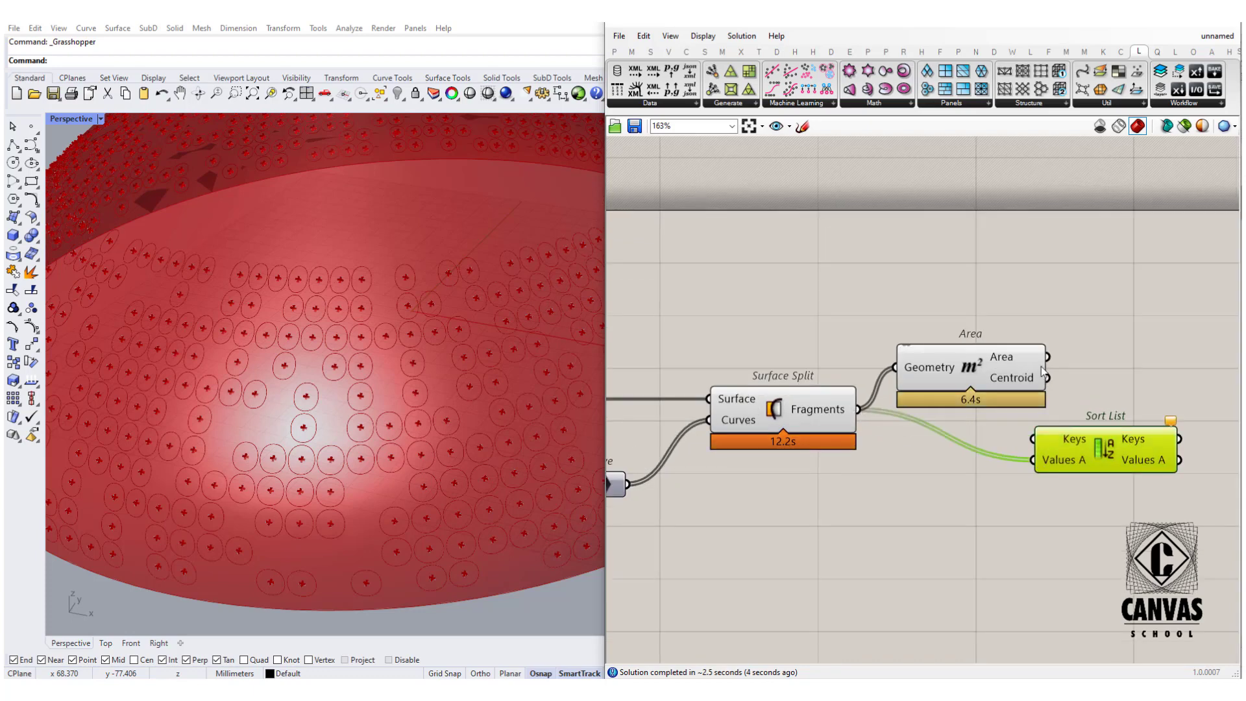
mouse_move(1047, 356)
left_mouse_down()
mouse_move(1025, 440)
mouse_move(1046, 439)
left_mouse_up()
Step: Add a List Item component beyond Sort List
right_click_drag(1046, 439, 861, 443)
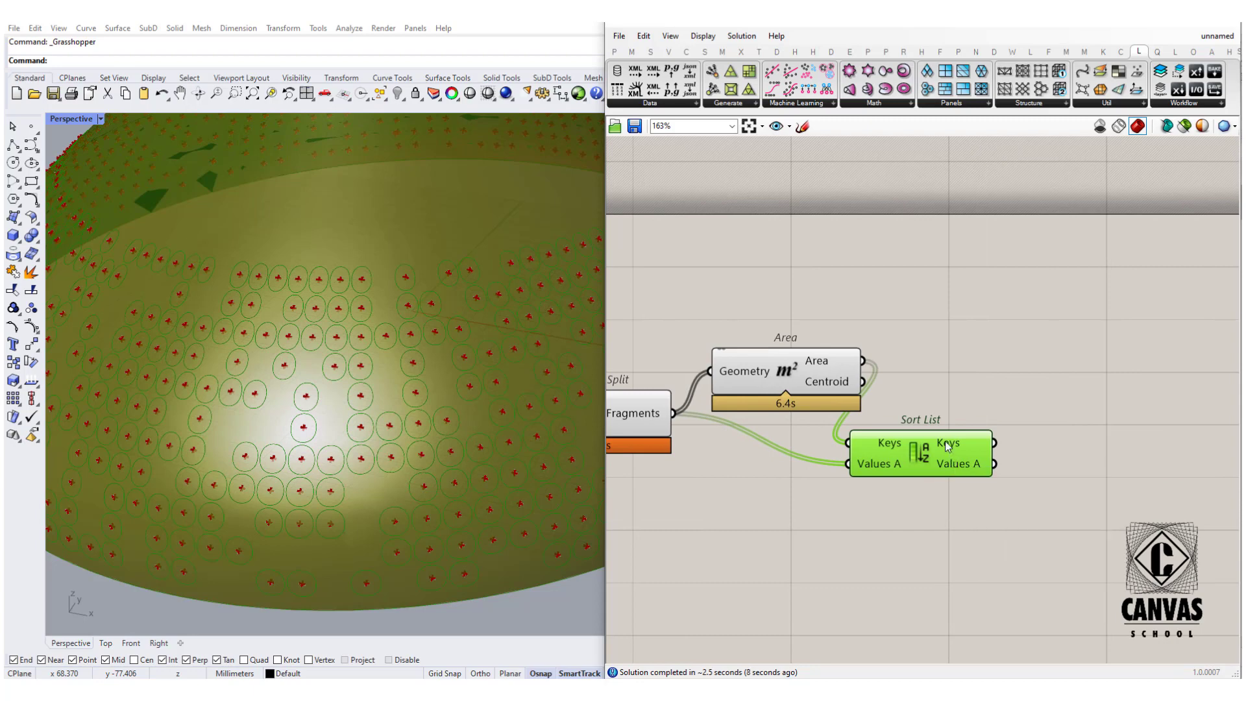
mouse_move(947, 444)
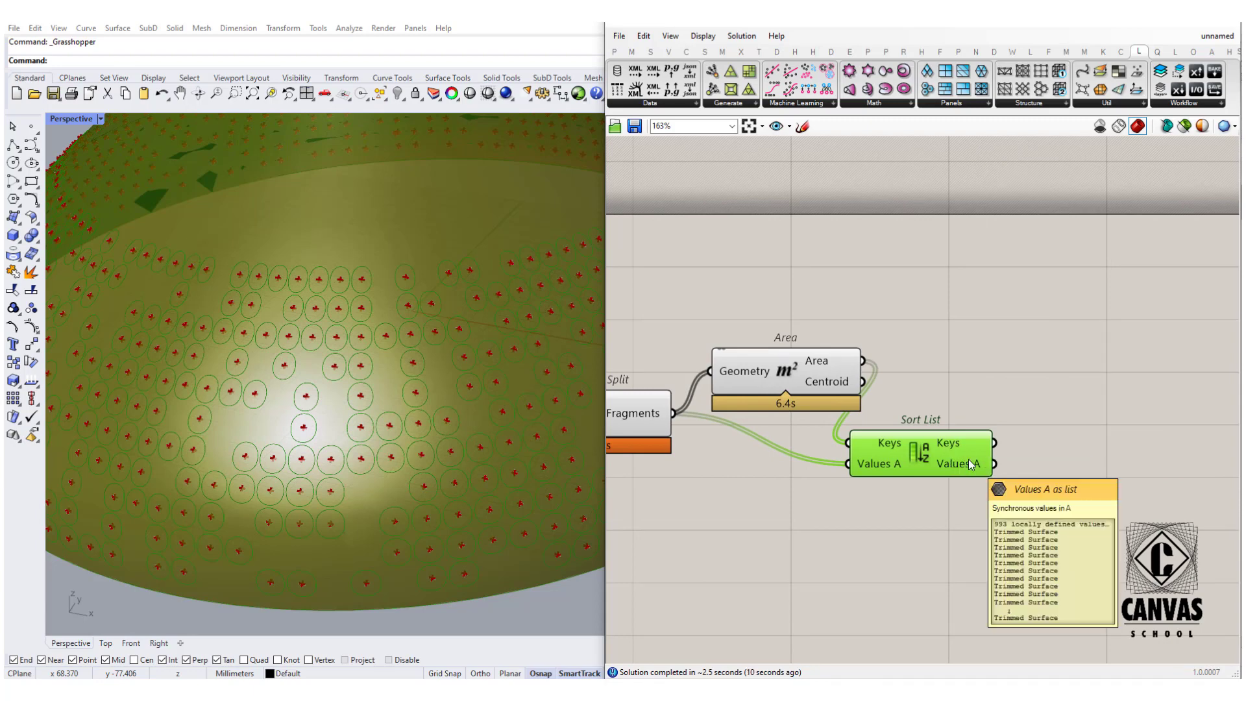
right_click_drag(968, 458, 871, 458)
left_click(1020, 459)
double_click(1023, 464)
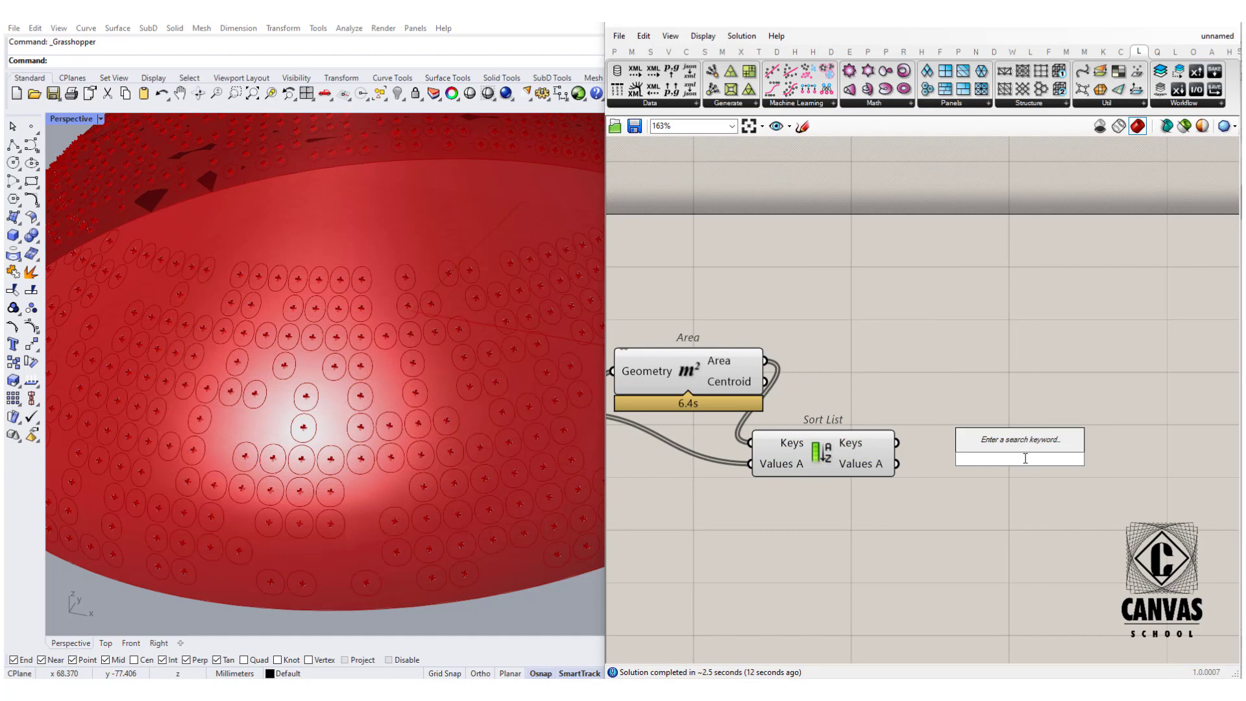
type("lsit ite")
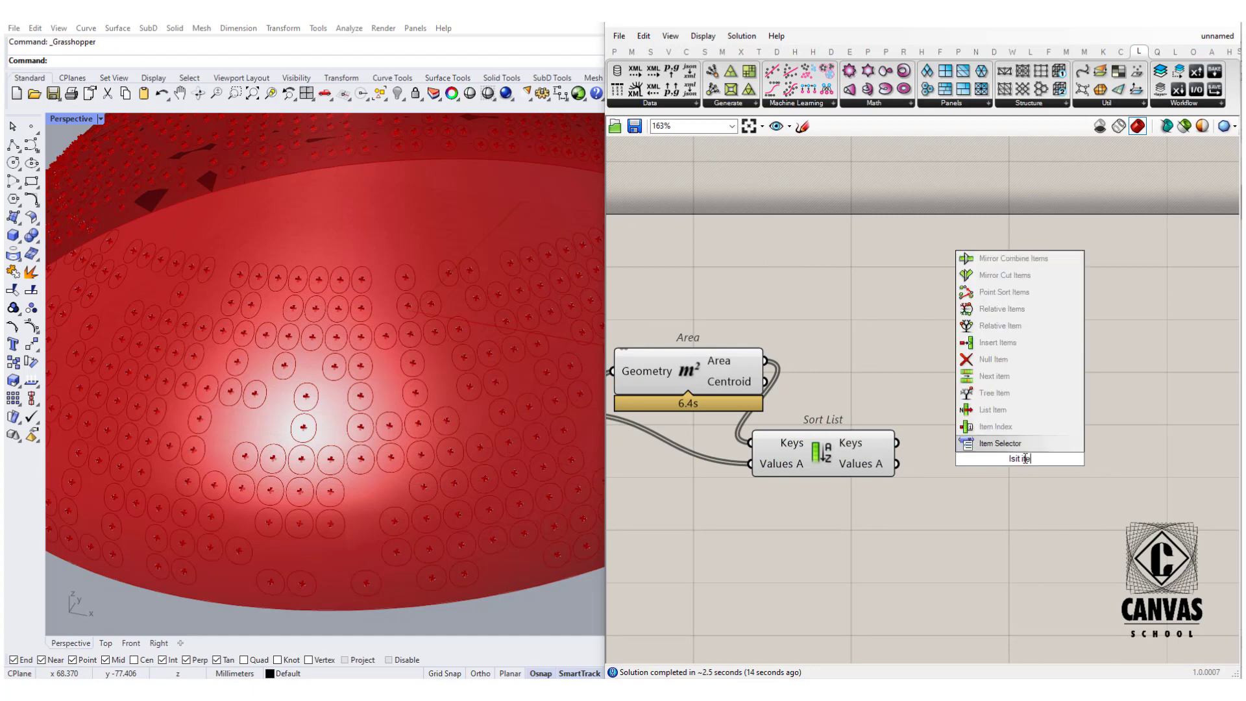
type("m")
key("Return")
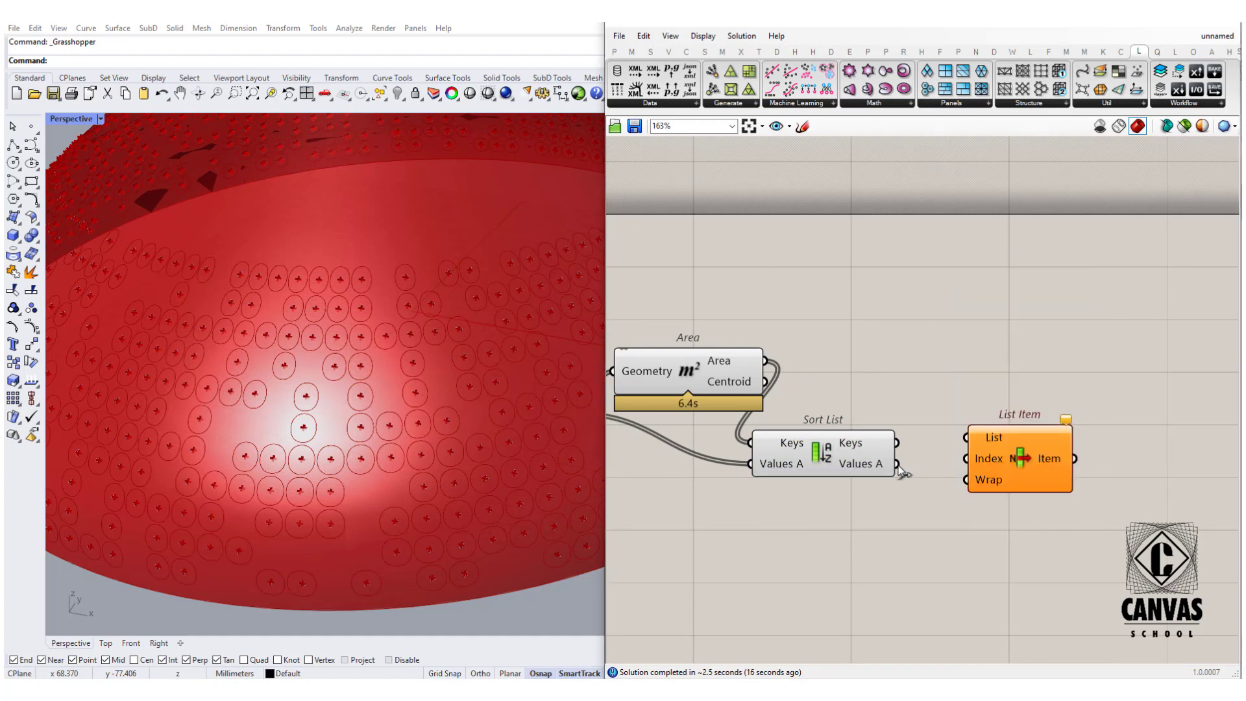
Step: Connect Sort List's Values A output to List Item's List input and reverse that input
left_click_drag(899, 465, 1011, 459)
right_click(997, 442)
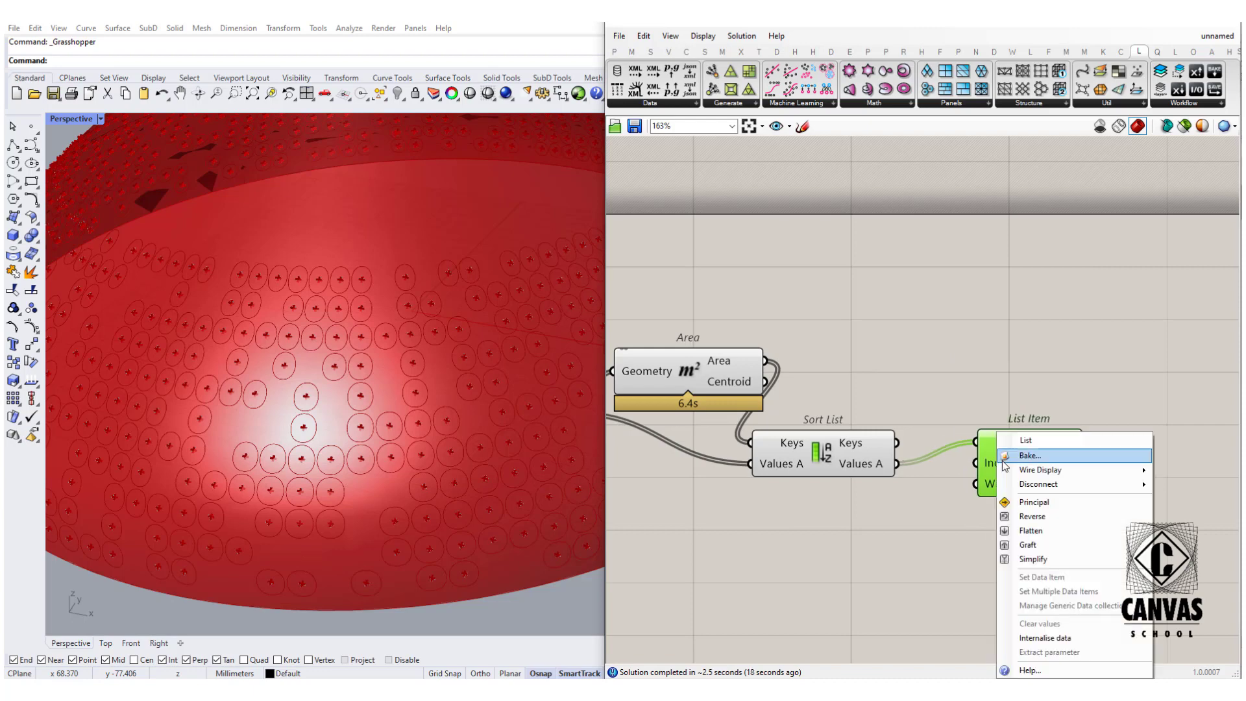
left_click(1019, 516)
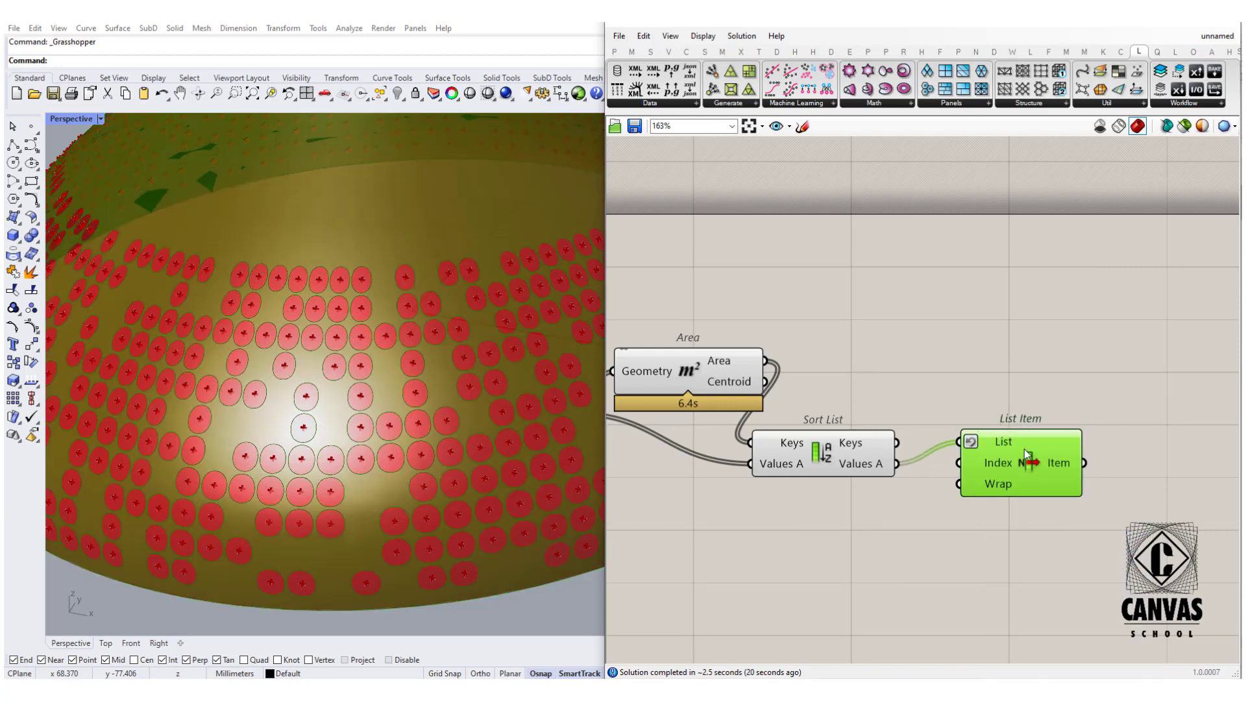
Step: Space out the List Item, Sort List and Area components so the chain reads clearly
right_click_drag(1024, 449, 1068, 489)
left_click_drag(1070, 490, 1098, 512)
left_click_drag(882, 487, 937, 487)
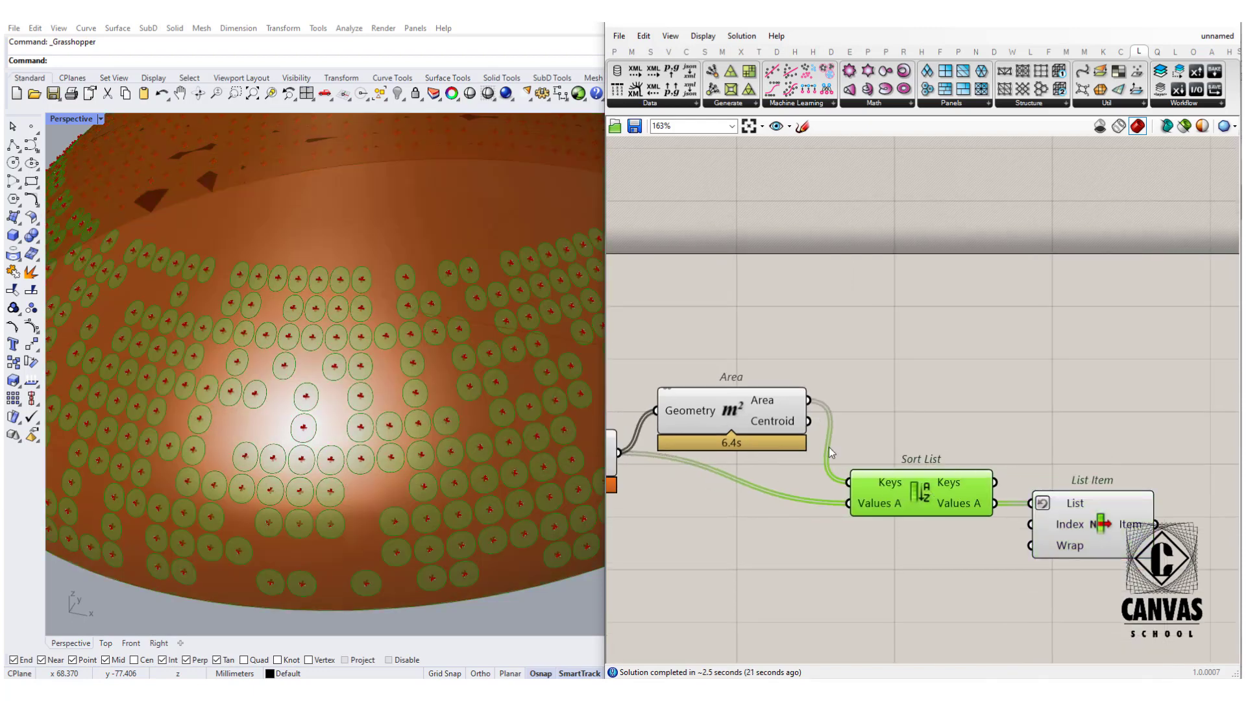
left_click_drag(779, 439, 780, 477)
Step: Turn off the preview of the Surface Split, Area and Sort List components
scroll(781, 477, "down", 3)
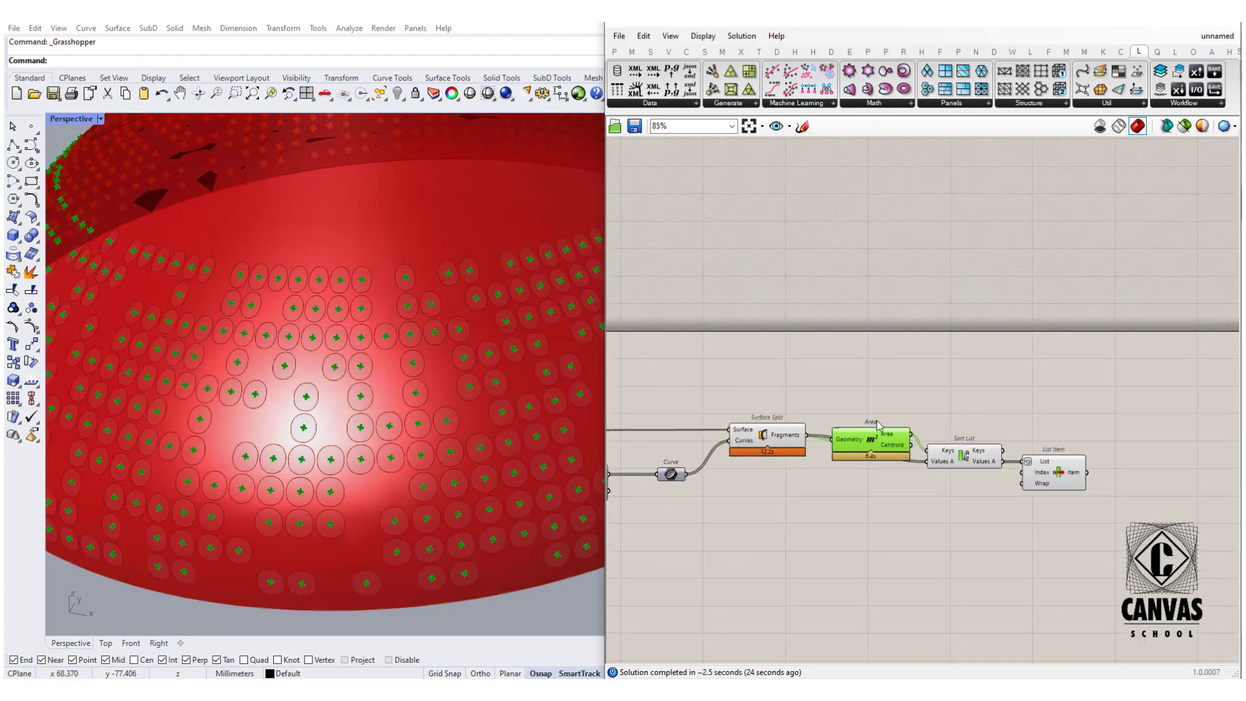
scroll(880, 425, "down", 3)
left_click_drag(906, 424, 775, 396)
right_click(775, 396)
left_click(812, 423)
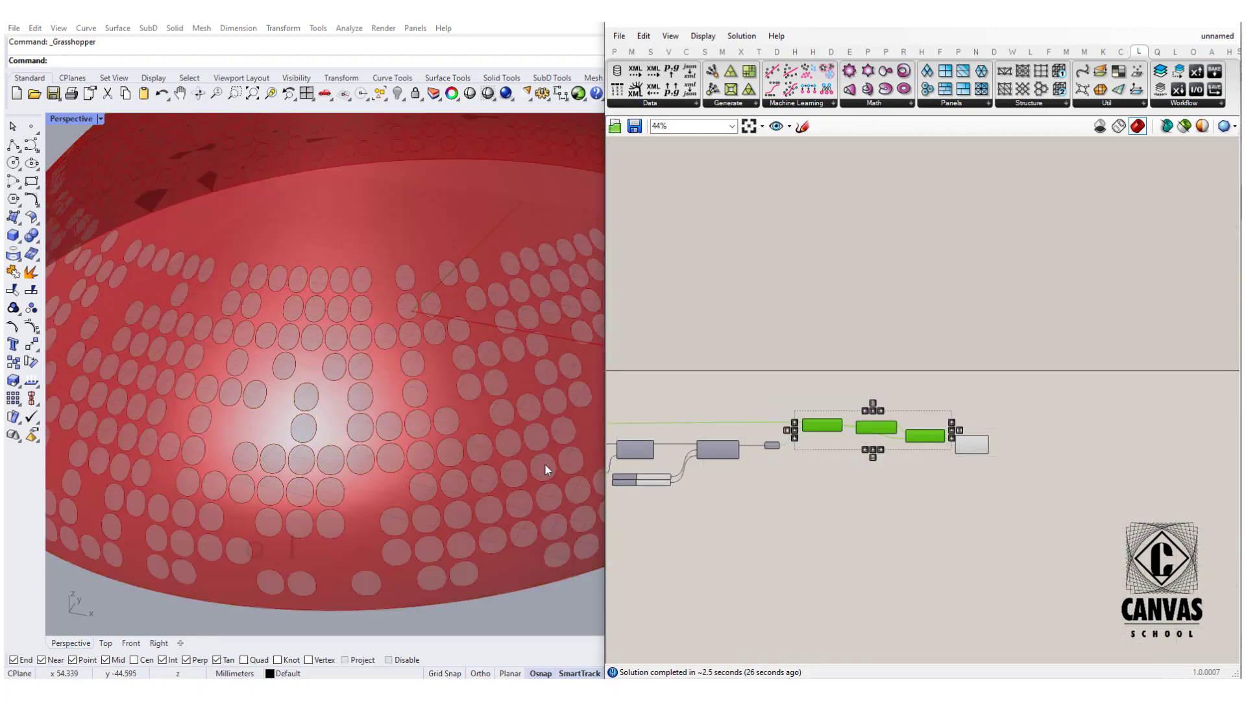
Step: Turn off the preview of all components upstream of Surface Split, leaving List Item's preview on
scroll(546, 464, "down", 5)
scroll(965, 367, "down", 3)
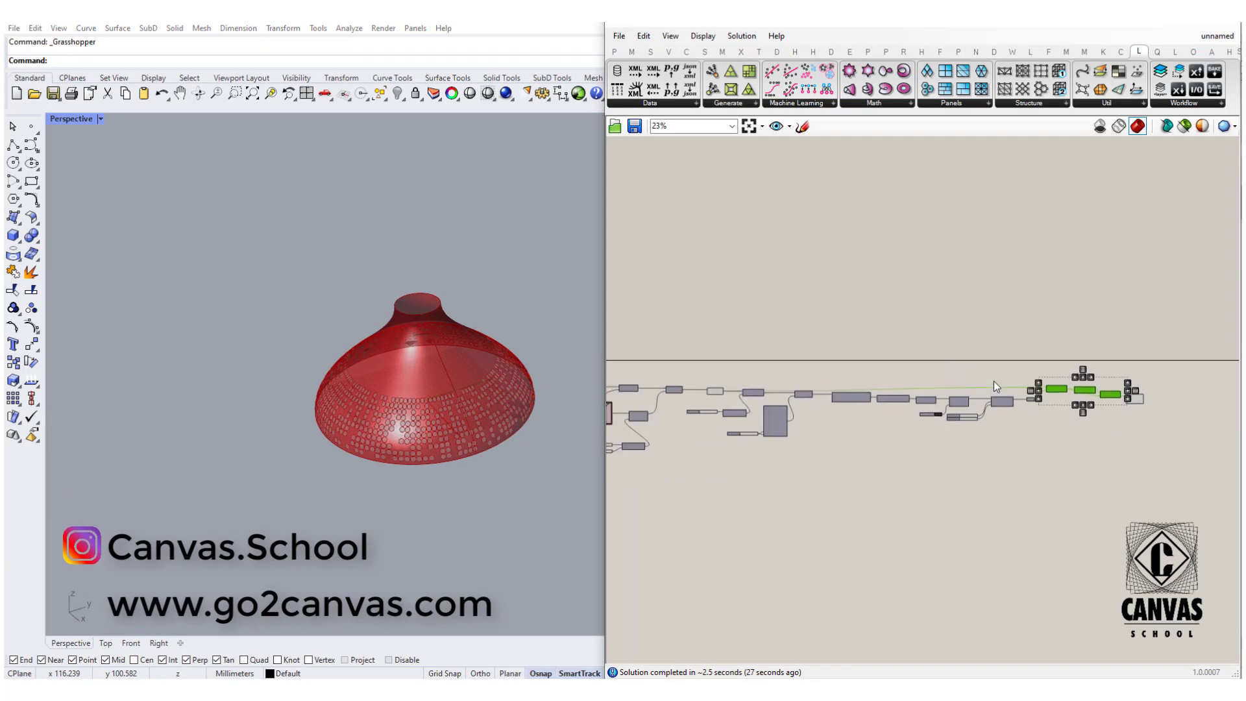
scroll(994, 385, "down", 2)
left_click_drag(995, 356, 726, 435)
right_click(757, 340)
left_click(827, 369)
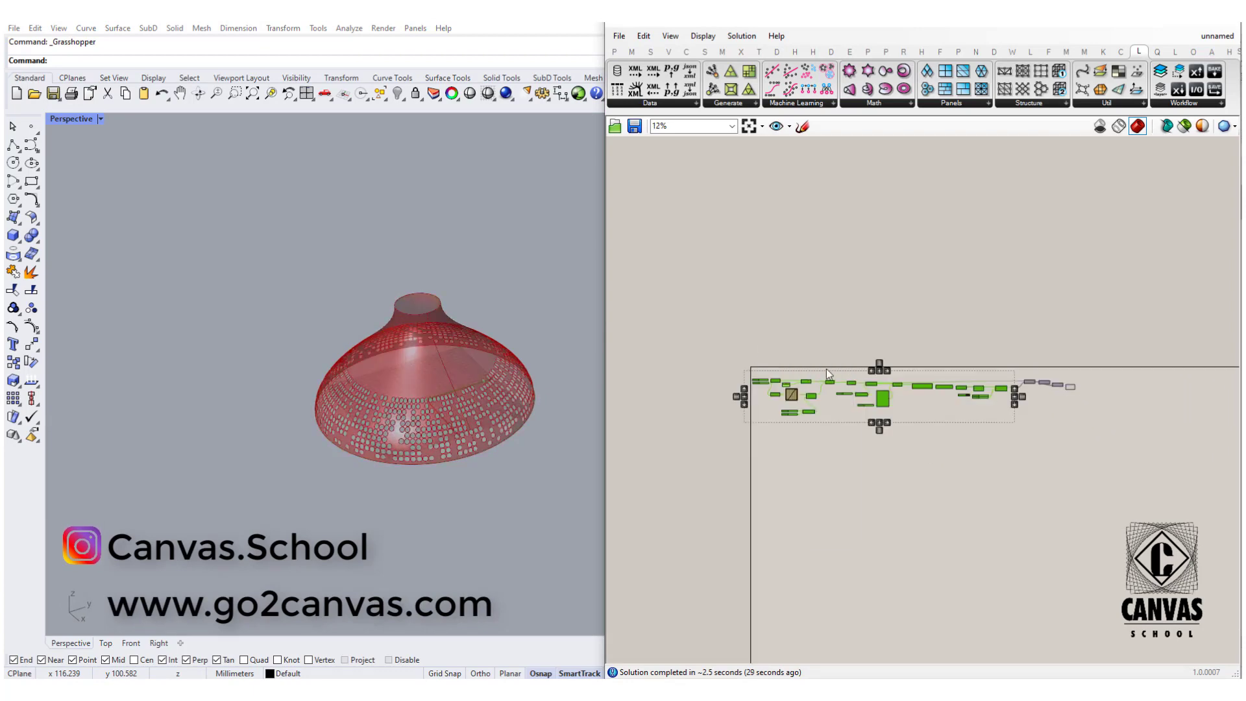
Step: Line up the Sort List and List Item components in one row with the Area component
scroll(1015, 368, "up", 3)
scroll(445, 382, "up", 3)
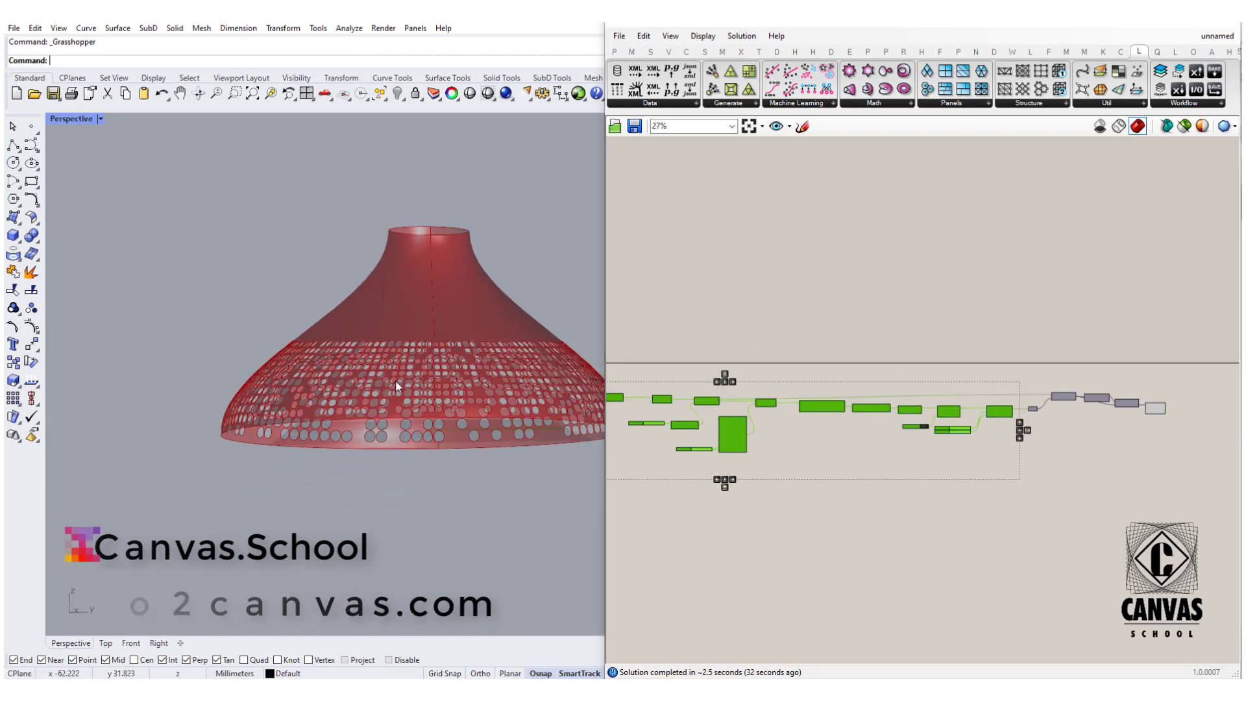
scroll(395, 386, "up", 3)
scroll(825, 415, "up", 5)
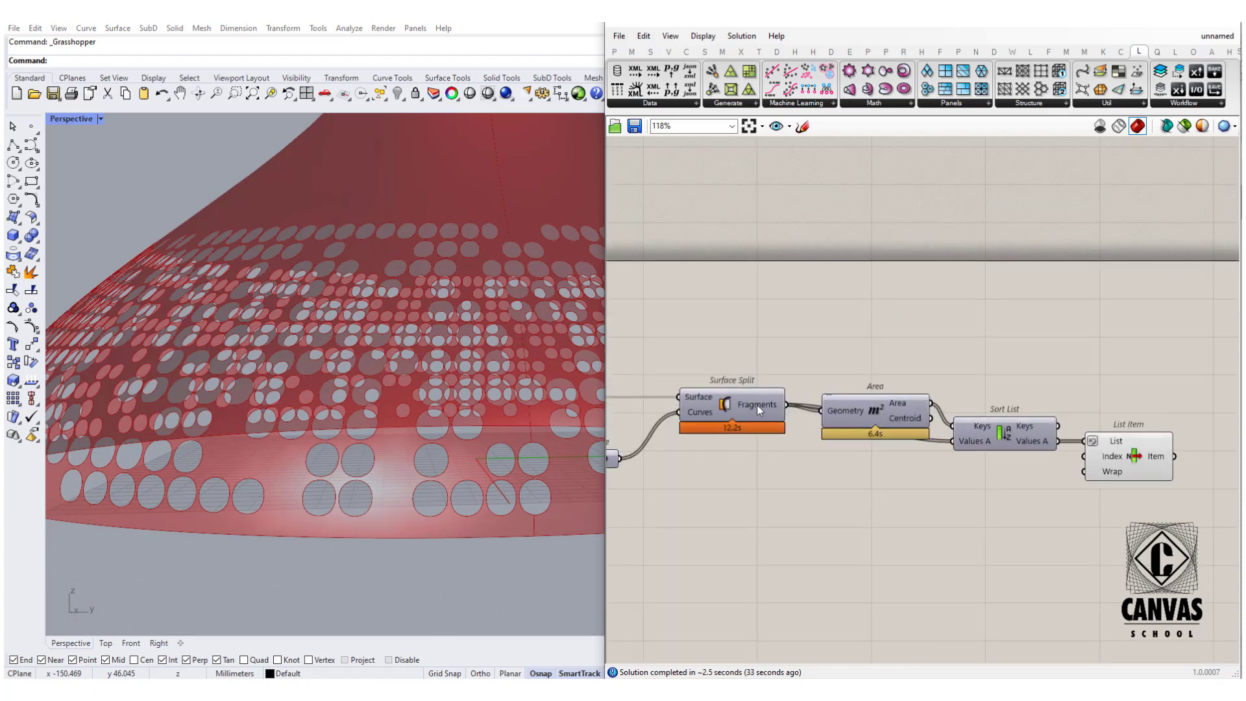
right_click_drag(996, 417, 869, 440)
left_click_drag(873, 460, 883, 436)
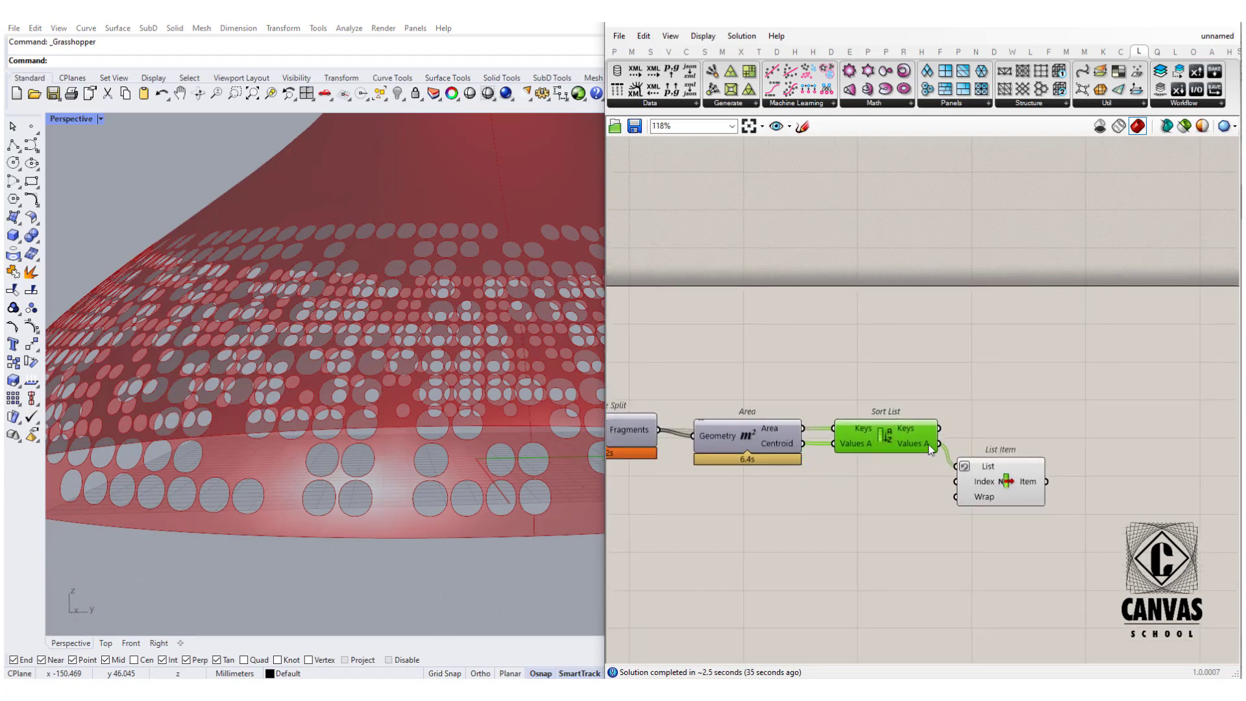
right_click_drag(1012, 472, 922, 491)
left_click_drag(922, 491, 931, 469)
right_click_drag(977, 475, 888, 480)
Step: Add an Offset Surface component beyond List Item and connect the Item output to its Surface input
left_click(1025, 481)
double_click(1025, 481)
type("off")
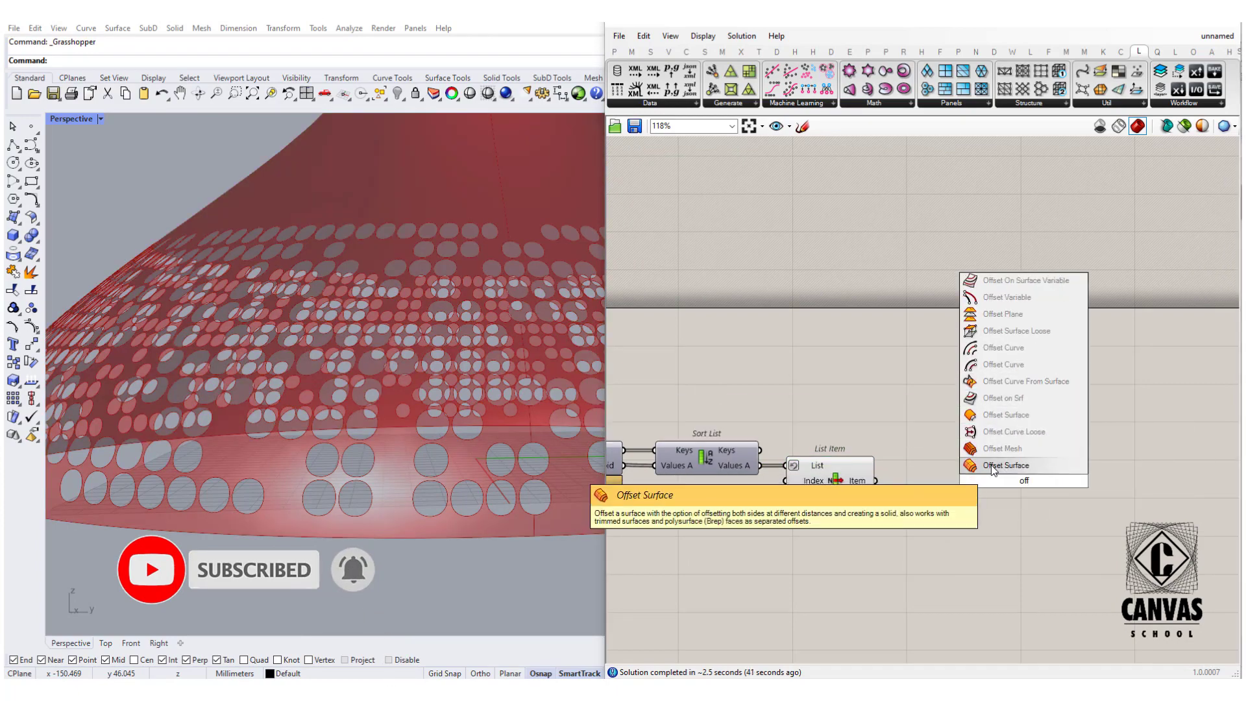
left_click(1045, 464)
left_click_drag(865, 475, 972, 457)
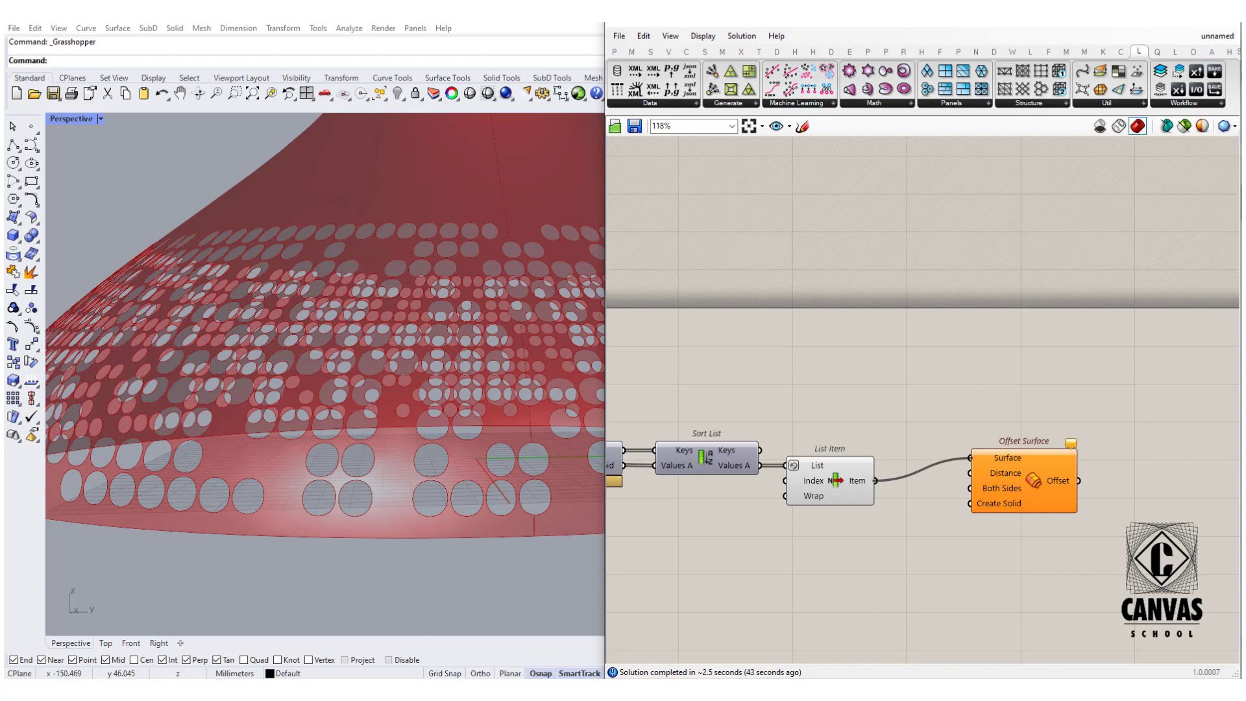
Step: Bake the Offset Surface result into the Rhino document
scroll(999, 471, "up", 2)
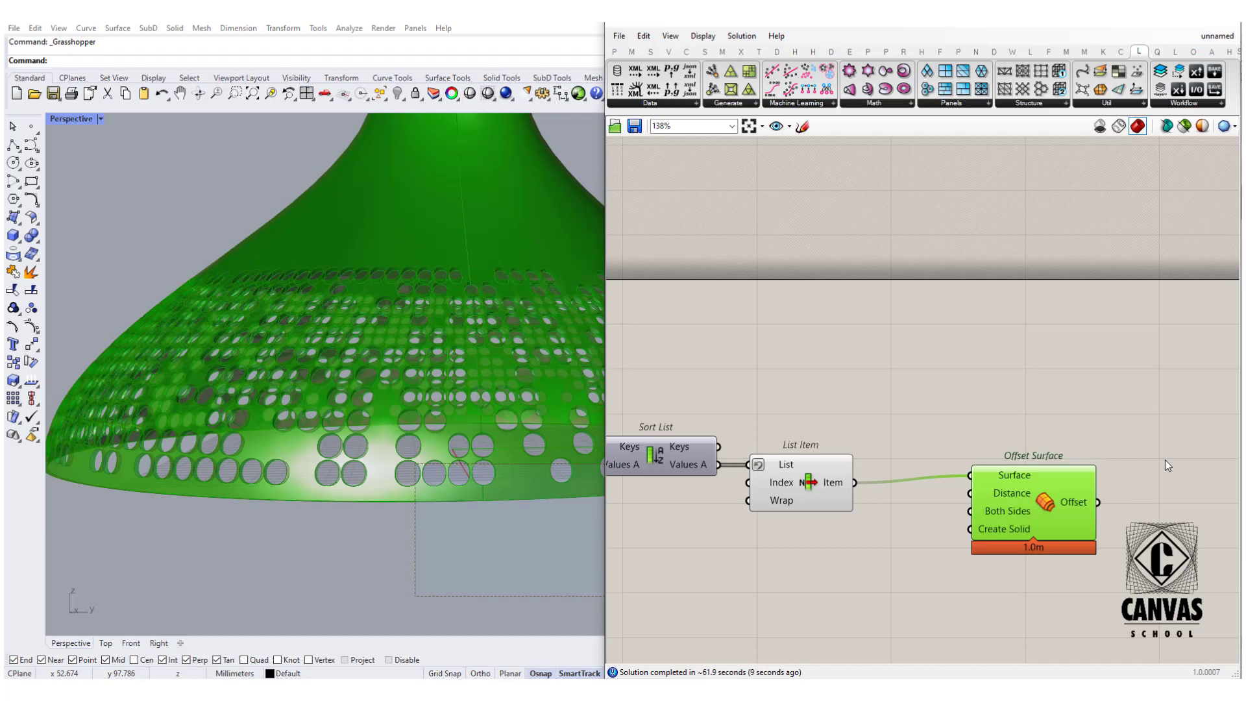
left_click(1166, 460)
scroll(355, 478, "down", 5)
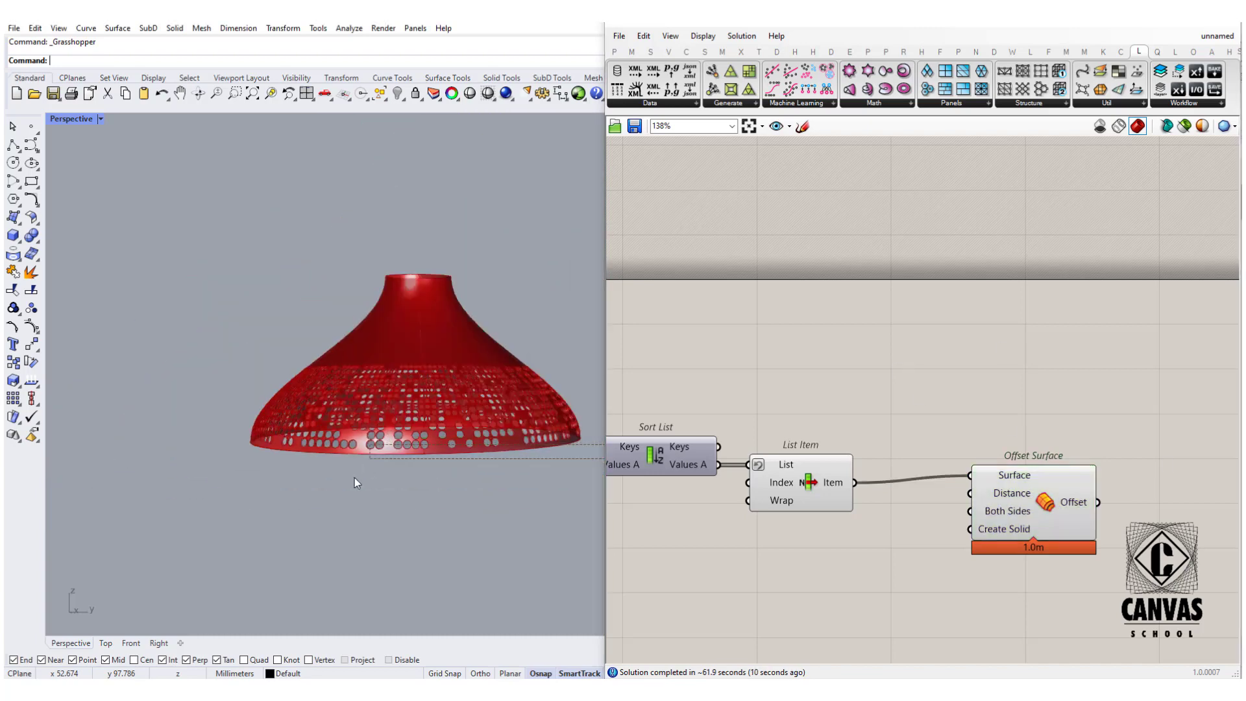
right_click_drag(838, 293, 735, 348)
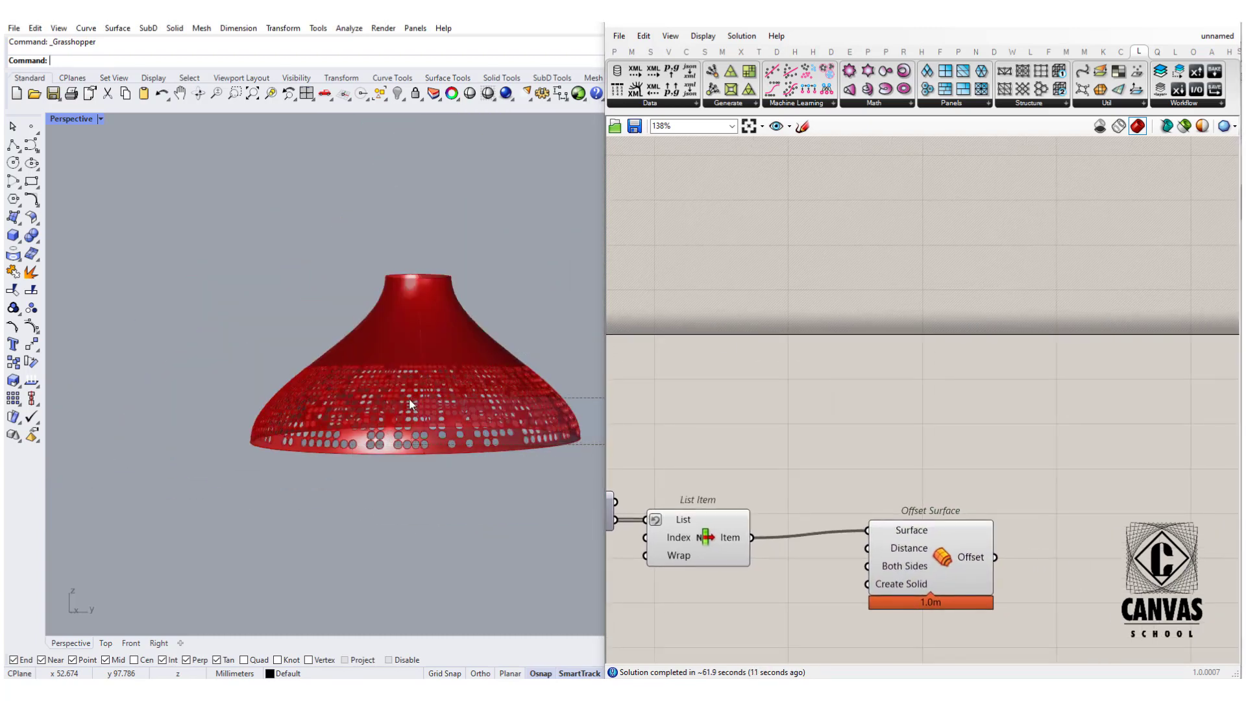
right_click_drag(426, 438, 455, 396)
scroll(426, 397, "up", 4)
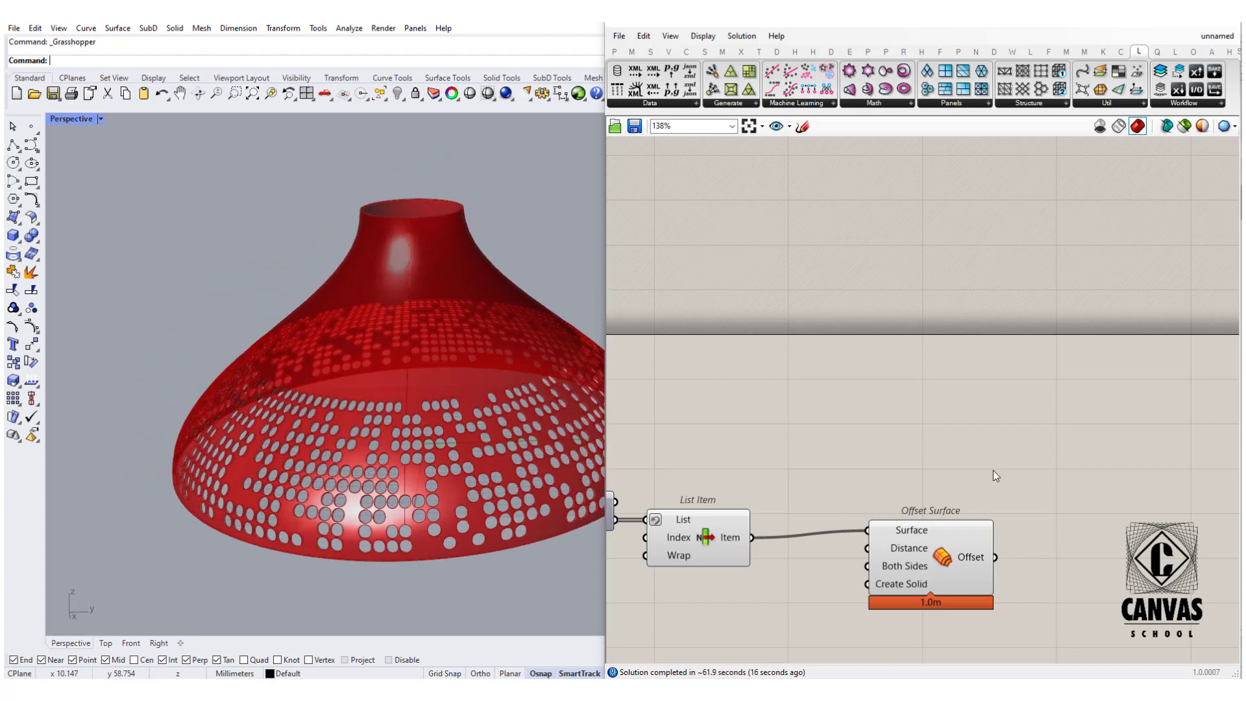
right_click(938, 544)
left_click(970, 594)
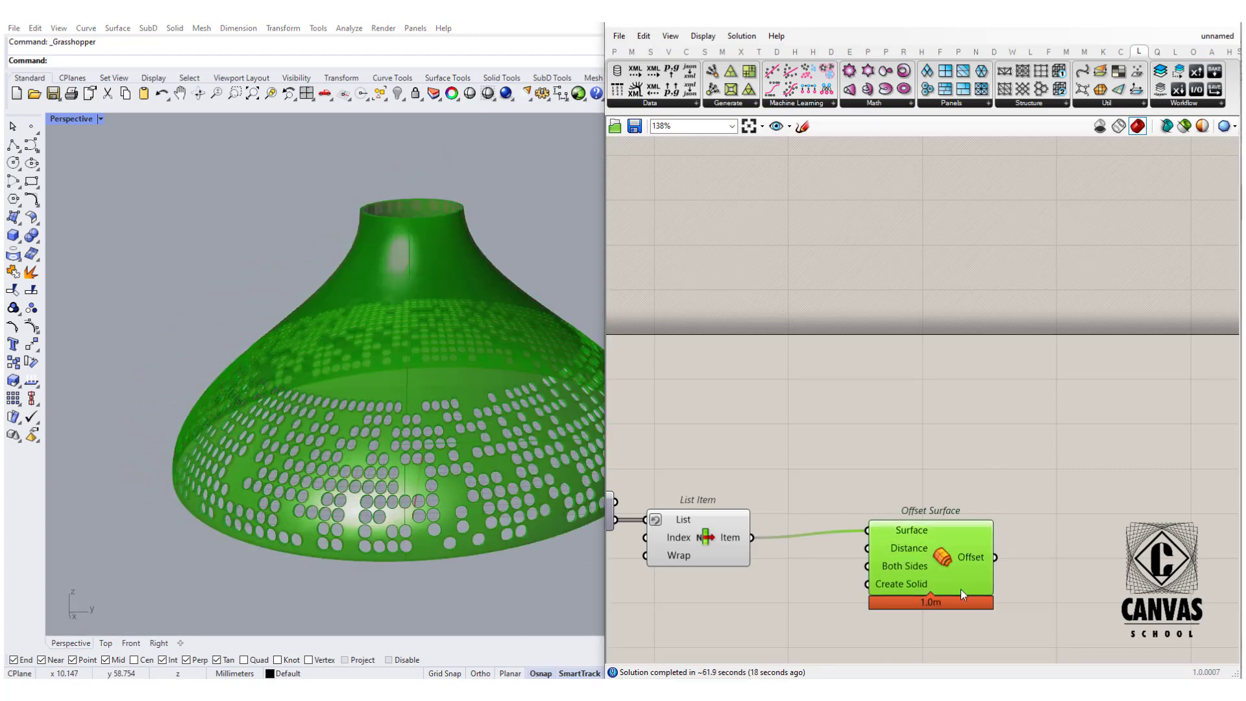
left_click(968, 669)
Step: Move the baked perforated lampshade along its Y axis, clear of the Grasshopper preview
right_click_drag(228, 298, 272, 320)
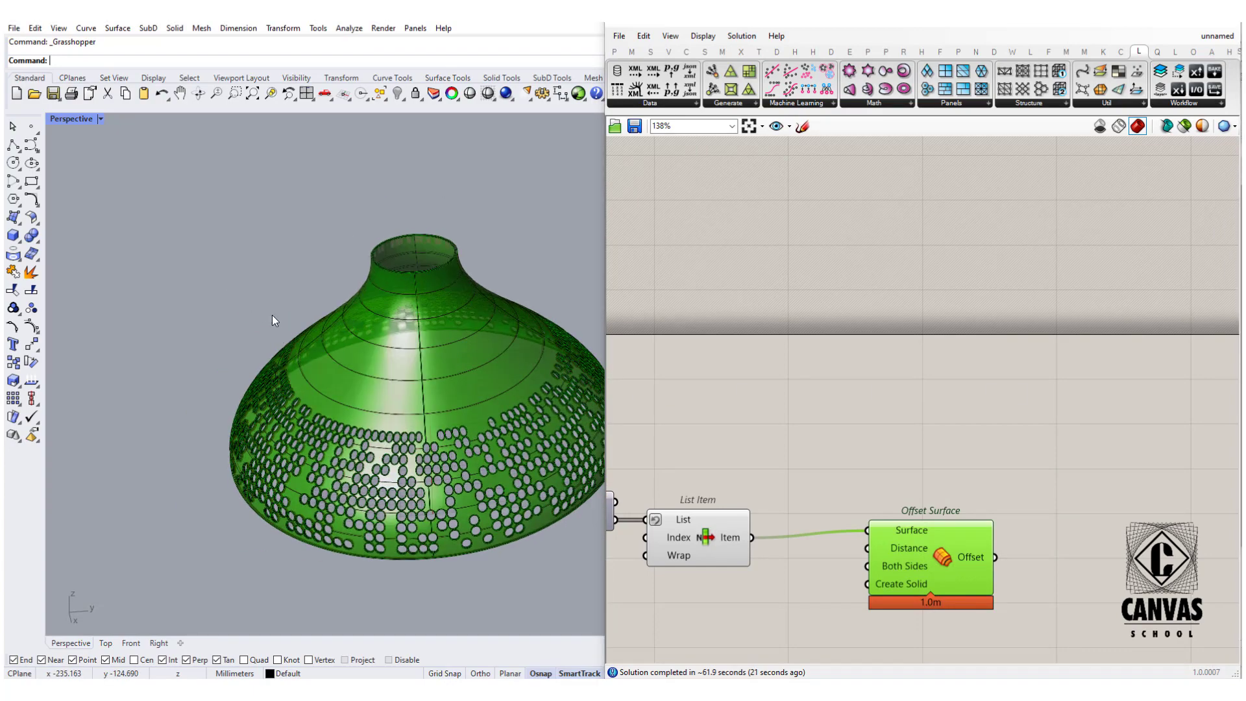
scroll(272, 320, "down", 9)
left_click(327, 333)
scroll(350, 321, "down", 6)
left_click_drag(387, 317, 270, 326)
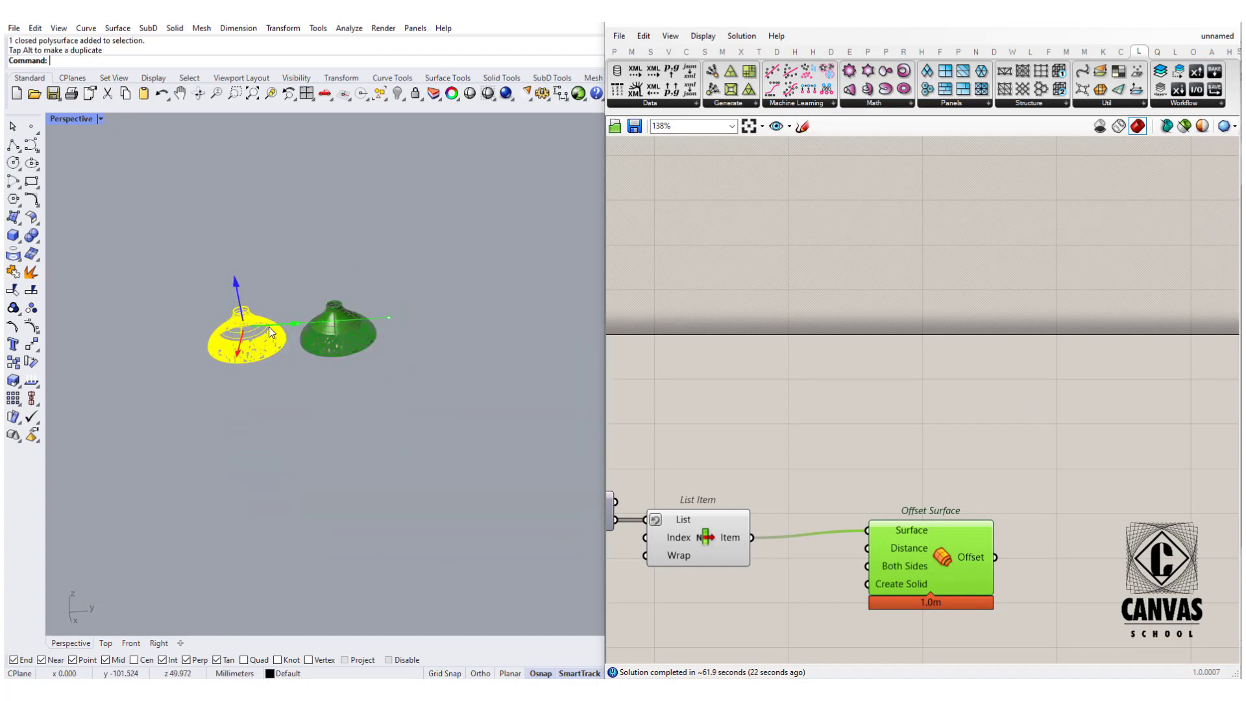
key("Escape")
Step: Set the Perspective viewport's display mode to Shaded and view the baked lampshade up close
scroll(247, 302, "up", 8)
left_click(68, 120)
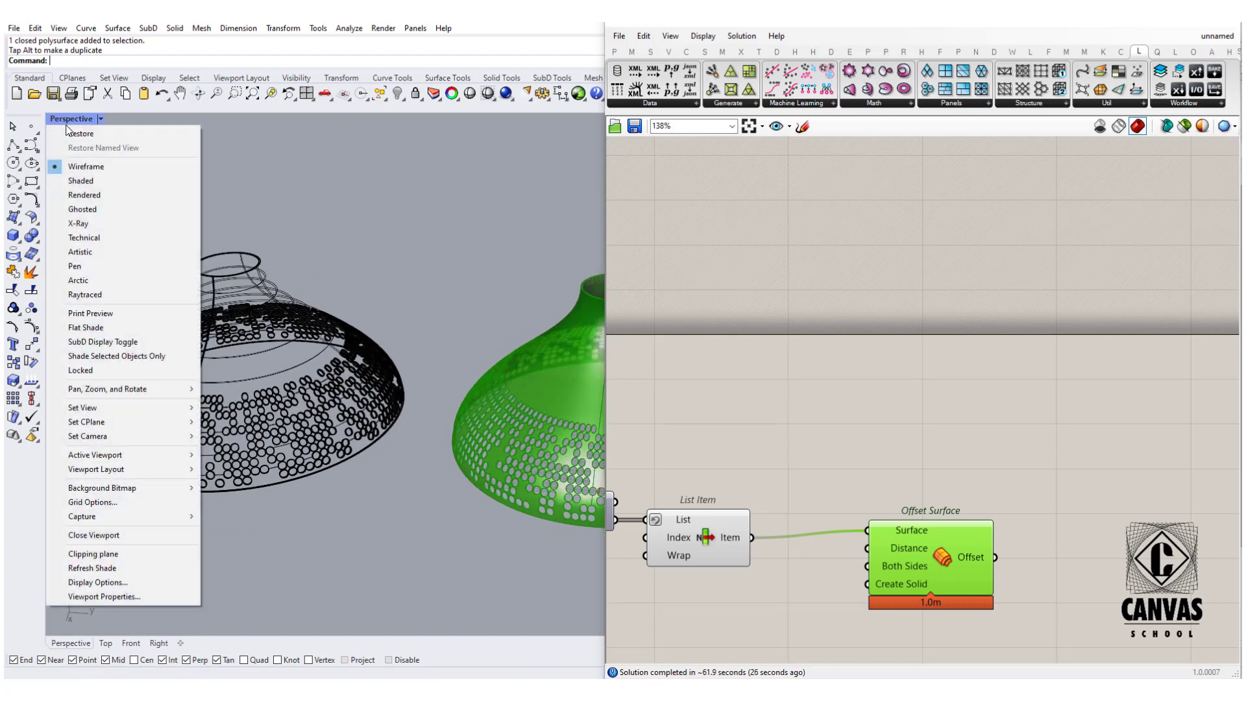
left_click(84, 181)
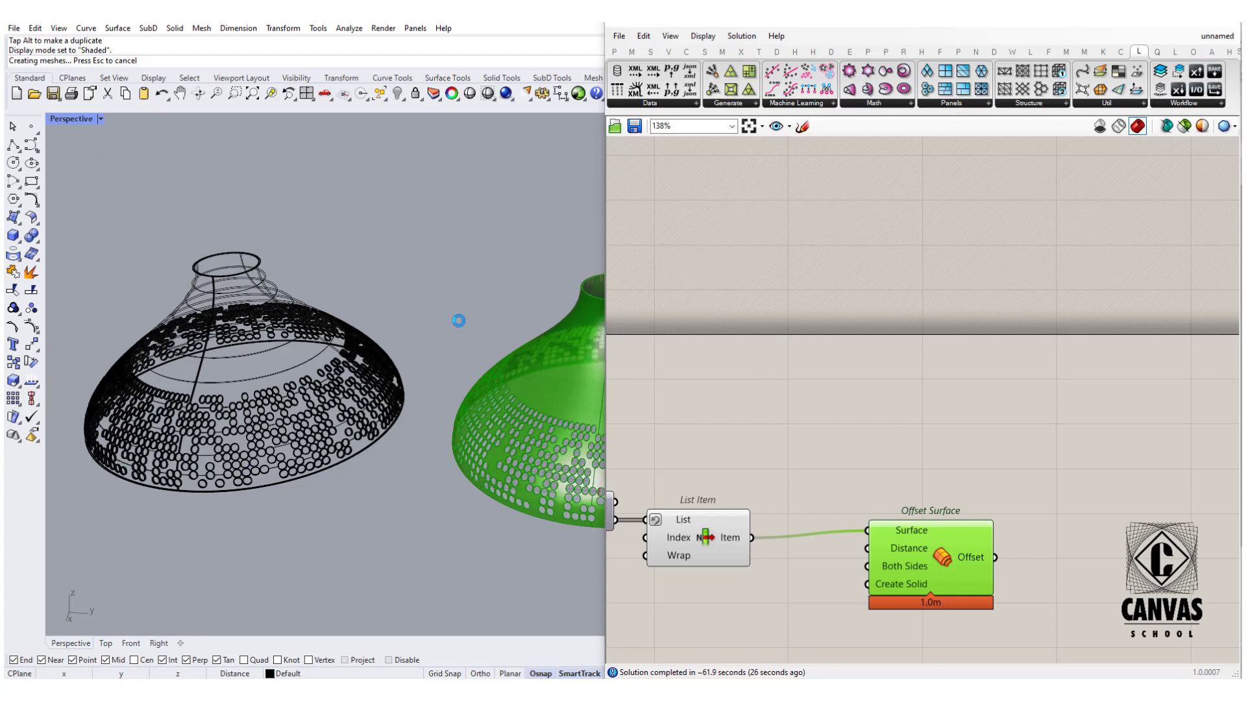
mouse_move(286, 339)
right_mouse_down()
mouse_move(158, 367)
mouse_move(139, 345)
right_mouse_up()
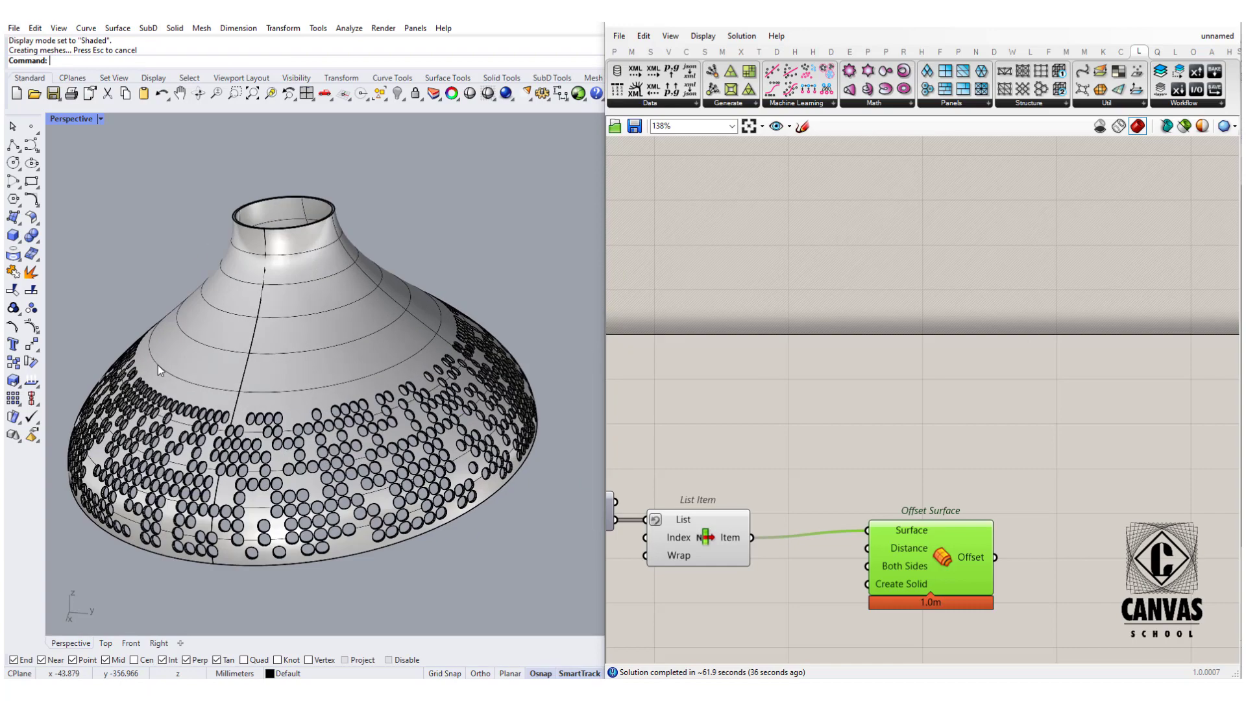
scroll(140, 345, "up", 4)
mouse_move(214, 338)
right_mouse_down()
mouse_move(375, 325)
mouse_move(382, 341)
right_mouse_up()
scroll(375, 325, "down", 6)
Step: Move the baked lampshade farther from the Grasshopper preview along its Y axis and frame it alone in the view
left_click(382, 307)
scroll(382, 305, "down", 4)
left_click_drag(398, 294, 257, 298)
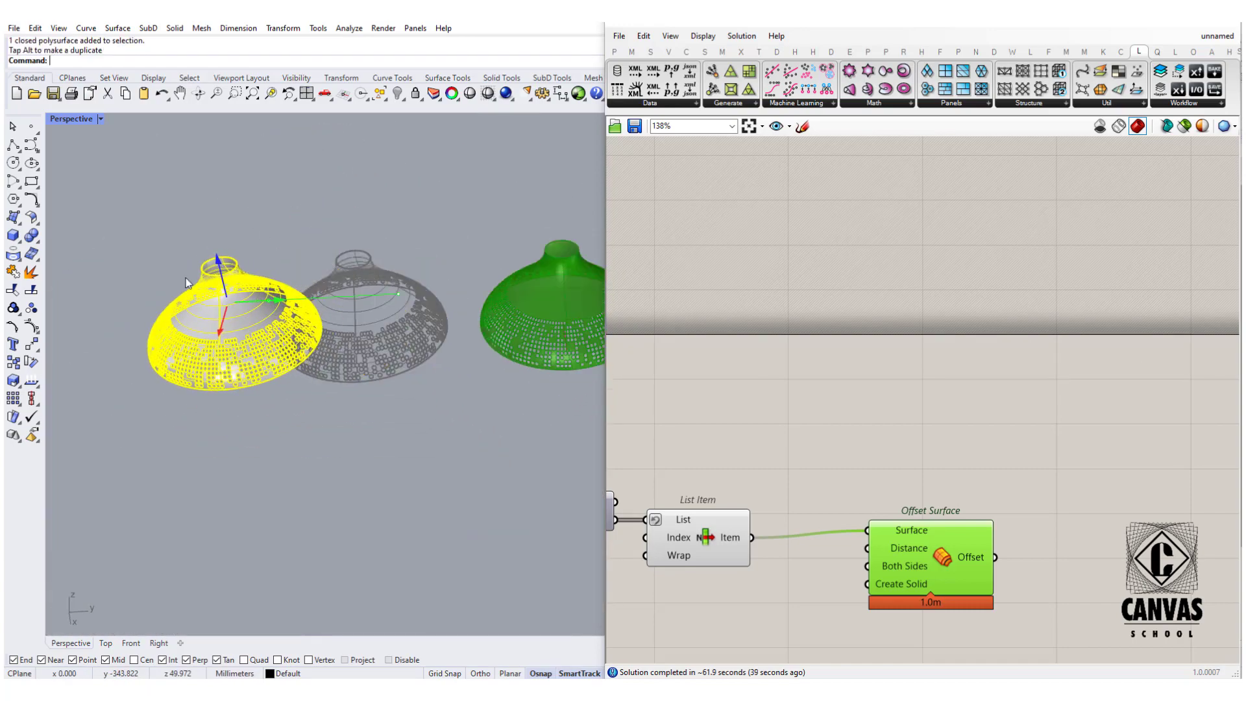
left_click(185, 278)
right_click_drag(185, 278, 300, 264)
scroll(241, 324, "up", 3)
scroll(270, 305, "up", 4)
scroll(301, 264, "down", 5)
scroll(354, 298, "up", 2)
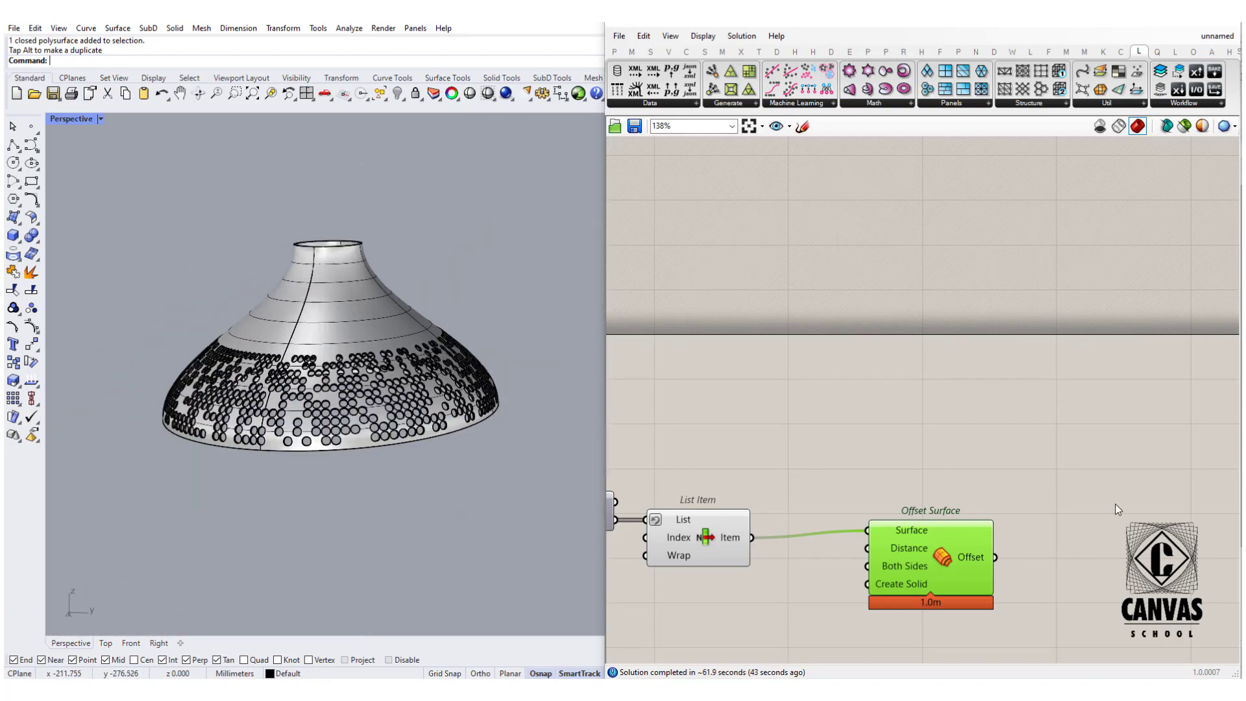
Step: Align the Offset Surface component with List Item so the wire between them runs straight
left_click_drag(941, 555, 945, 563)
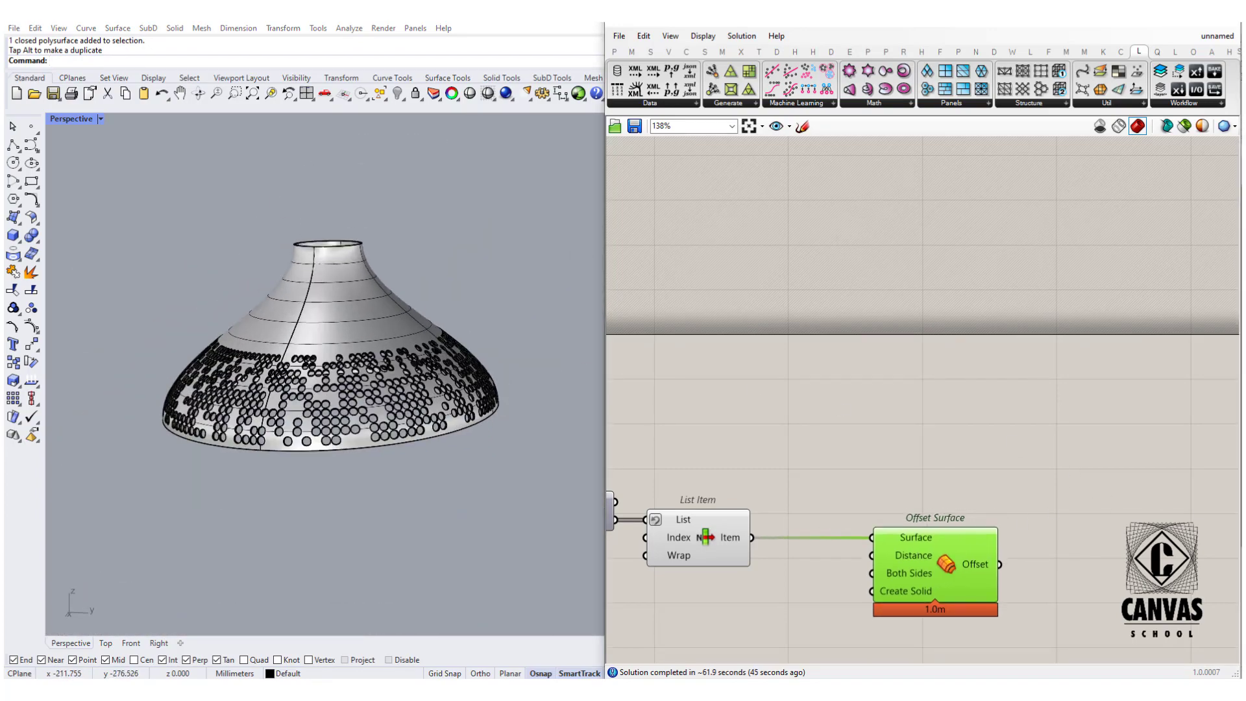